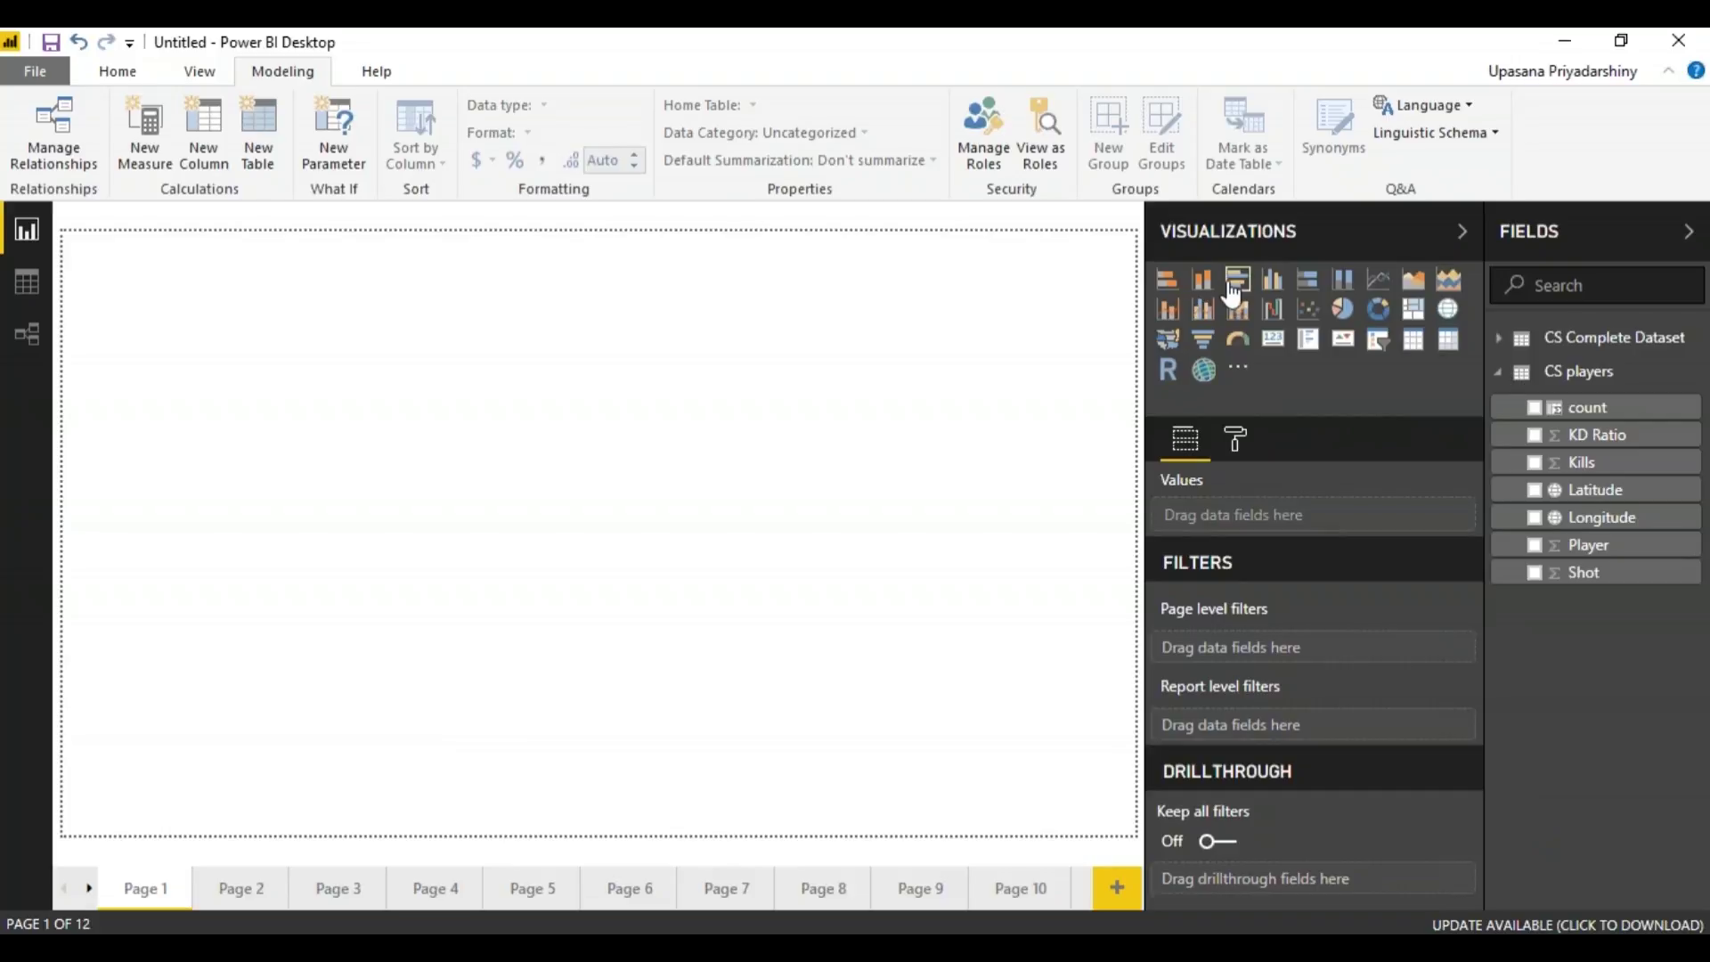
Step: Insert a clustered column chart sized to fill all of Page 1
click(1235, 283)
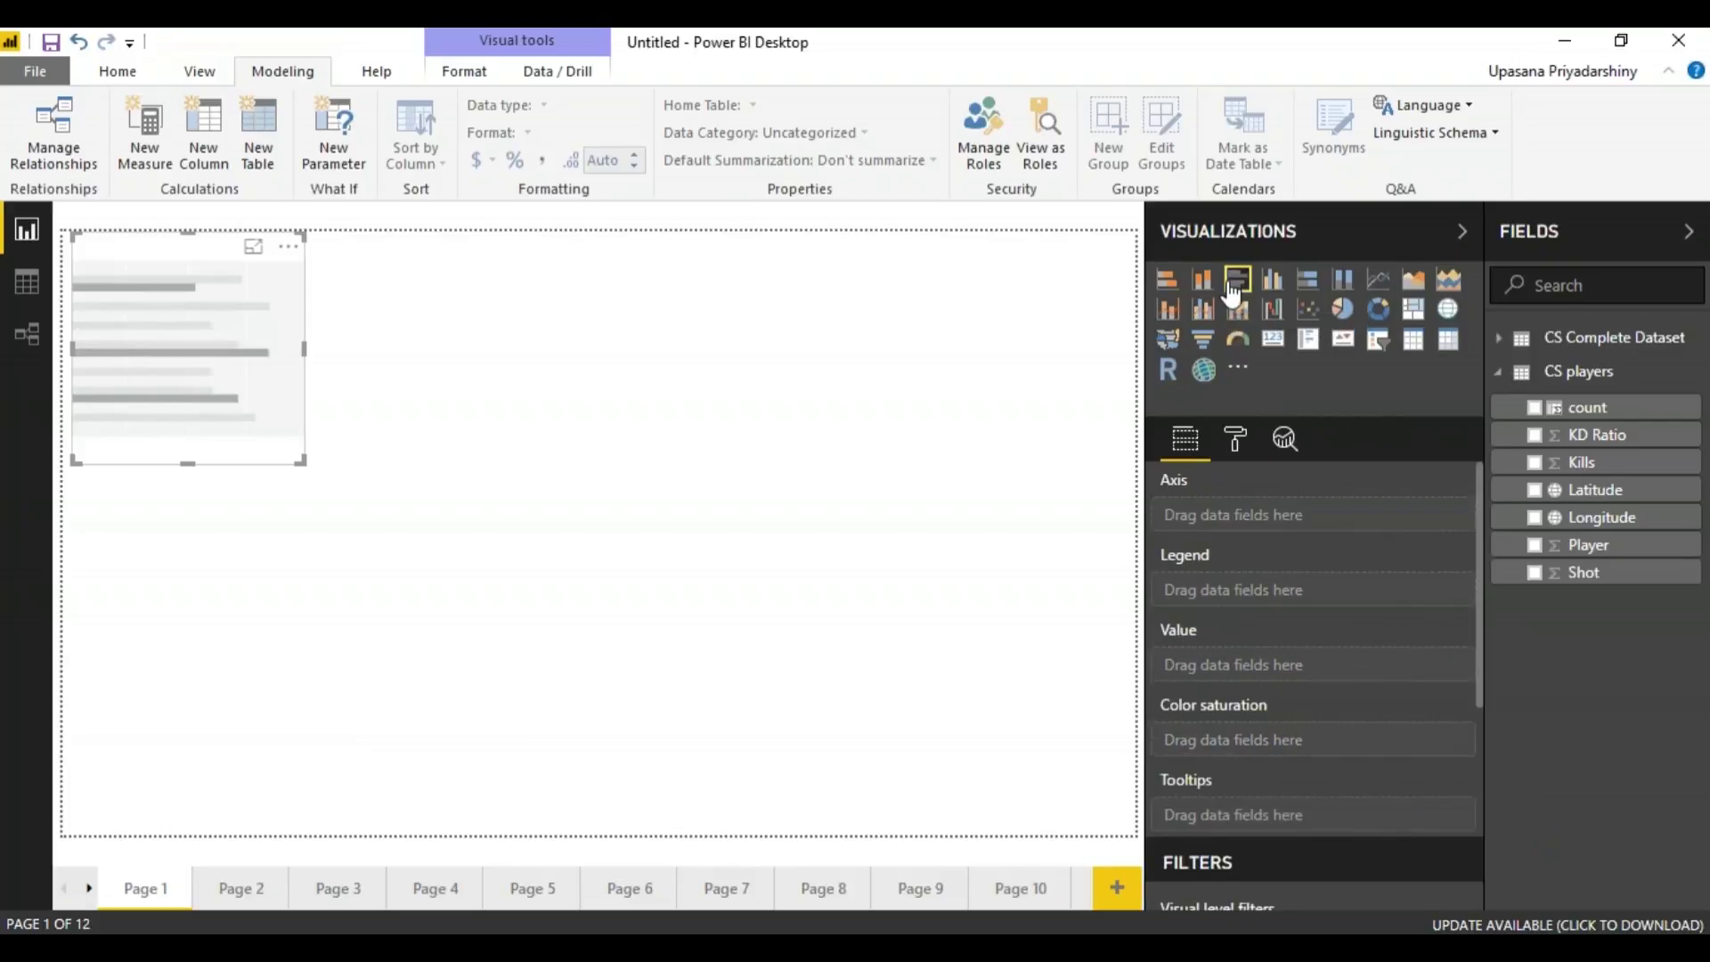
click(1285, 290)
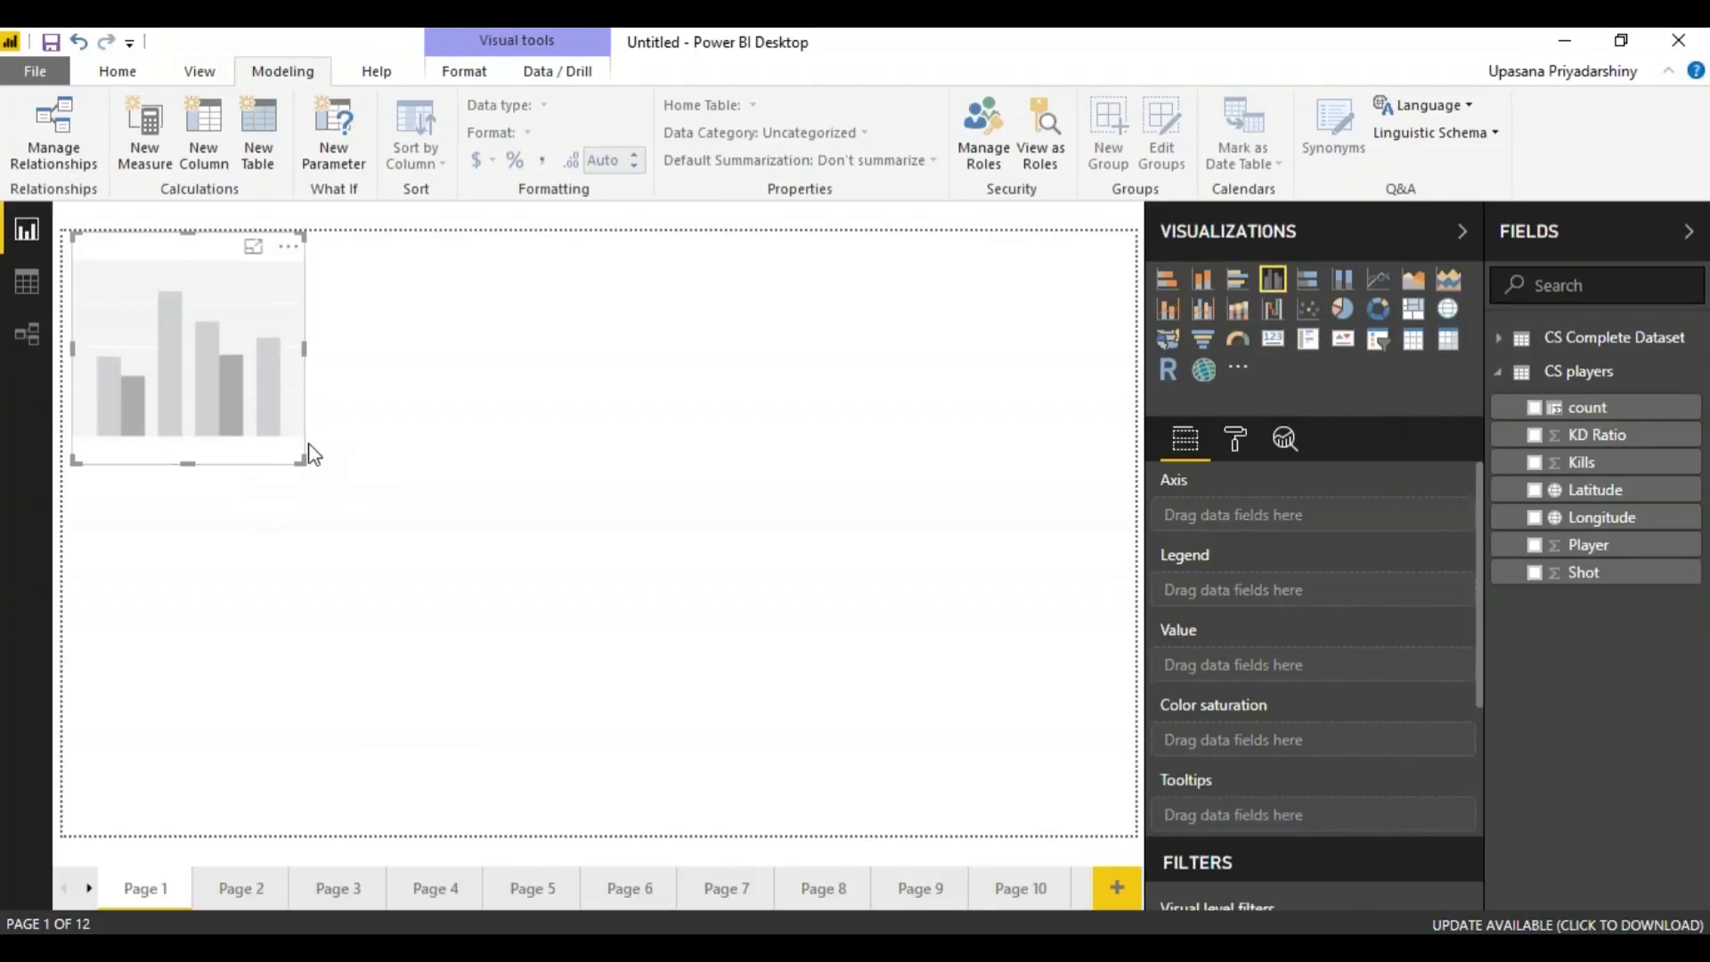
drag(301, 461, 1131, 830)
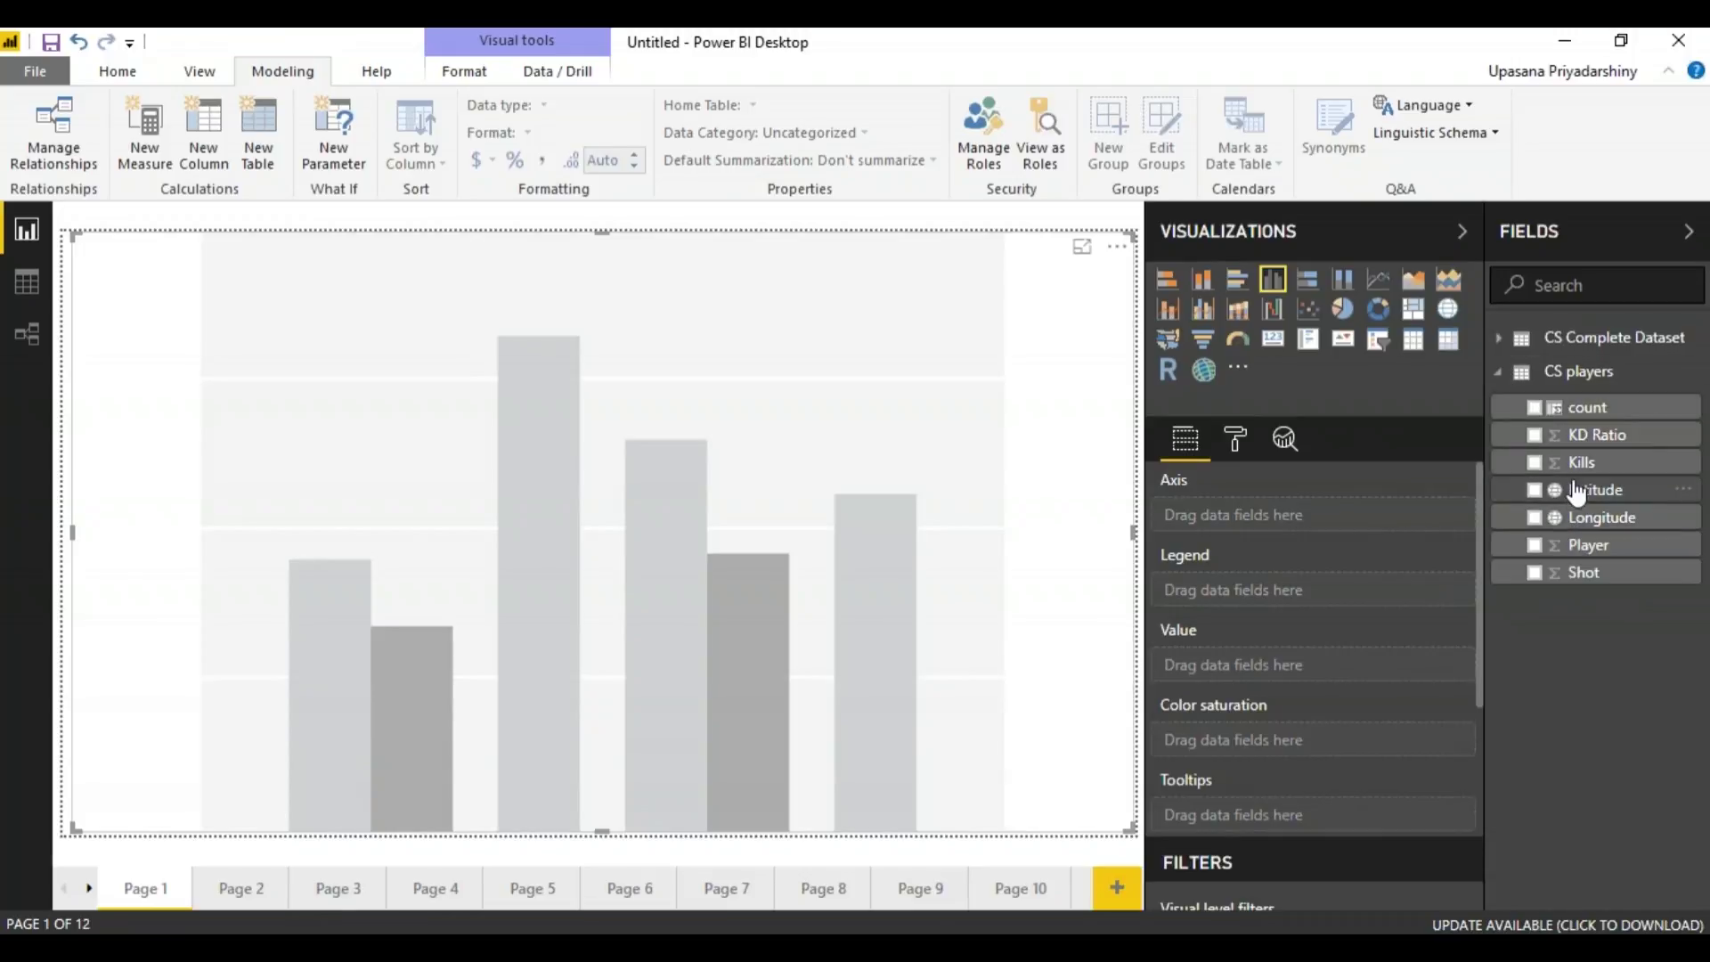
Step: Plot KD Ratio by Player, with the columns shaded by Kills
drag(1590, 550, 1284, 522)
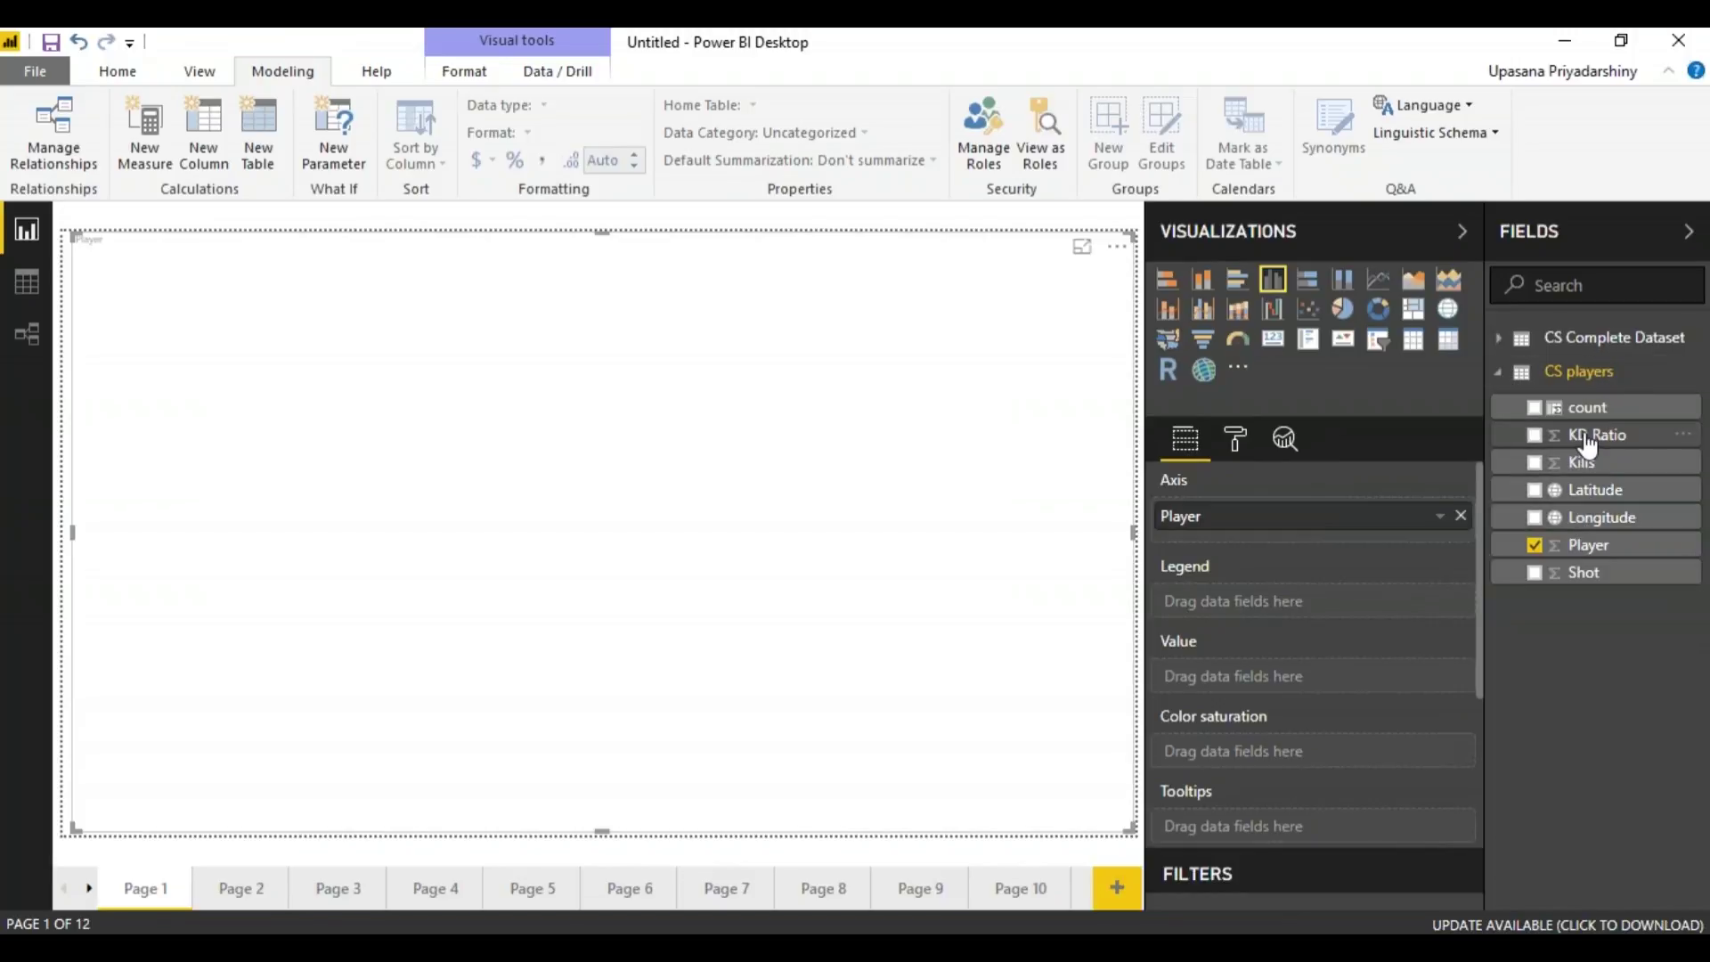
mouse_move(1588, 442)
mouse_down()
mouse_move(1460, 461)
mouse_move(1291, 430)
mouse_move(1220, 395)
mouse_move(806, 363)
mouse_up()
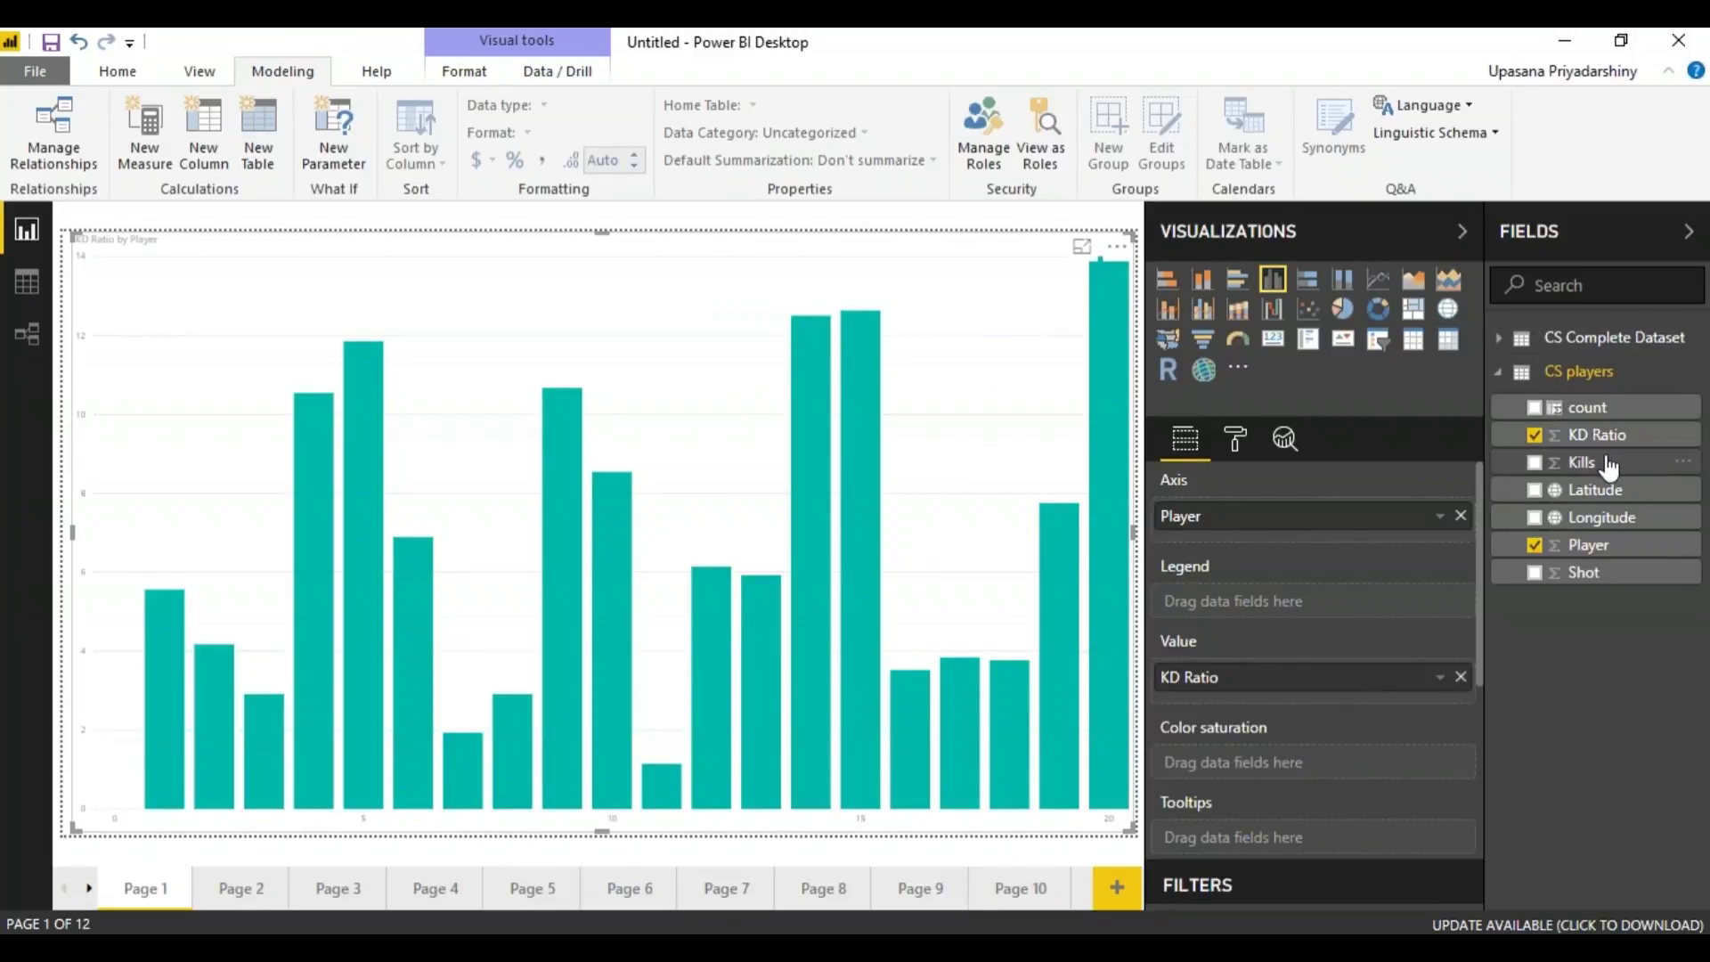
drag(1610, 465, 1295, 762)
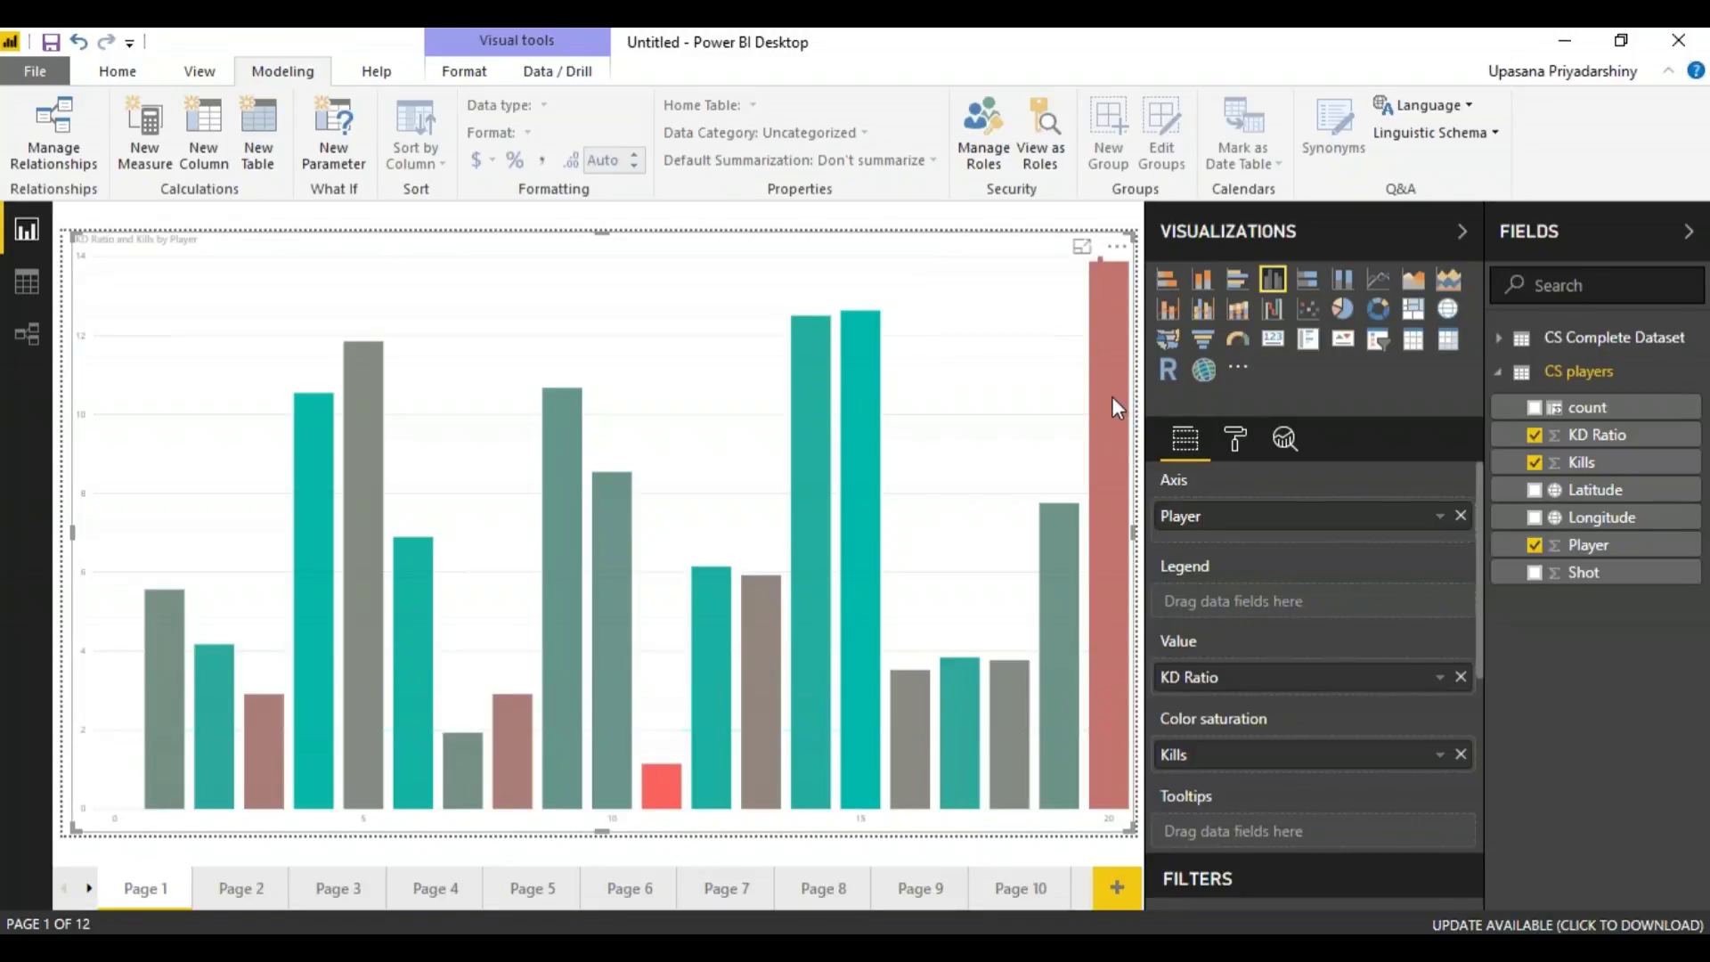
mouse_move(1111, 397)
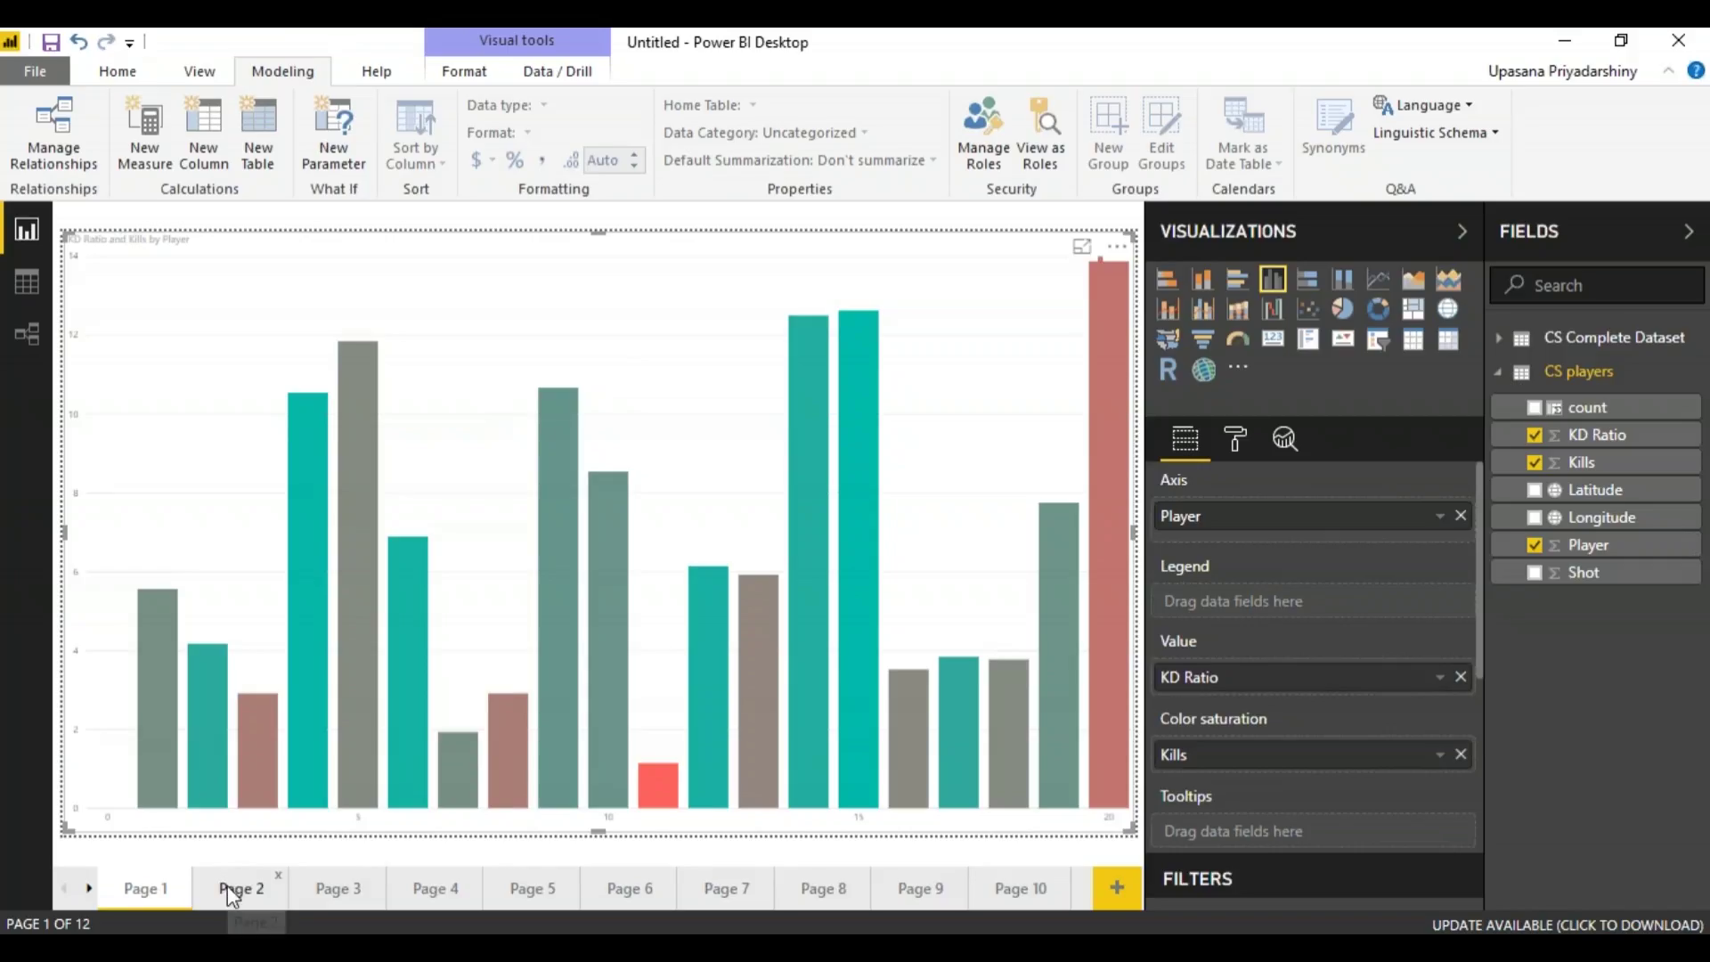
click(227, 885)
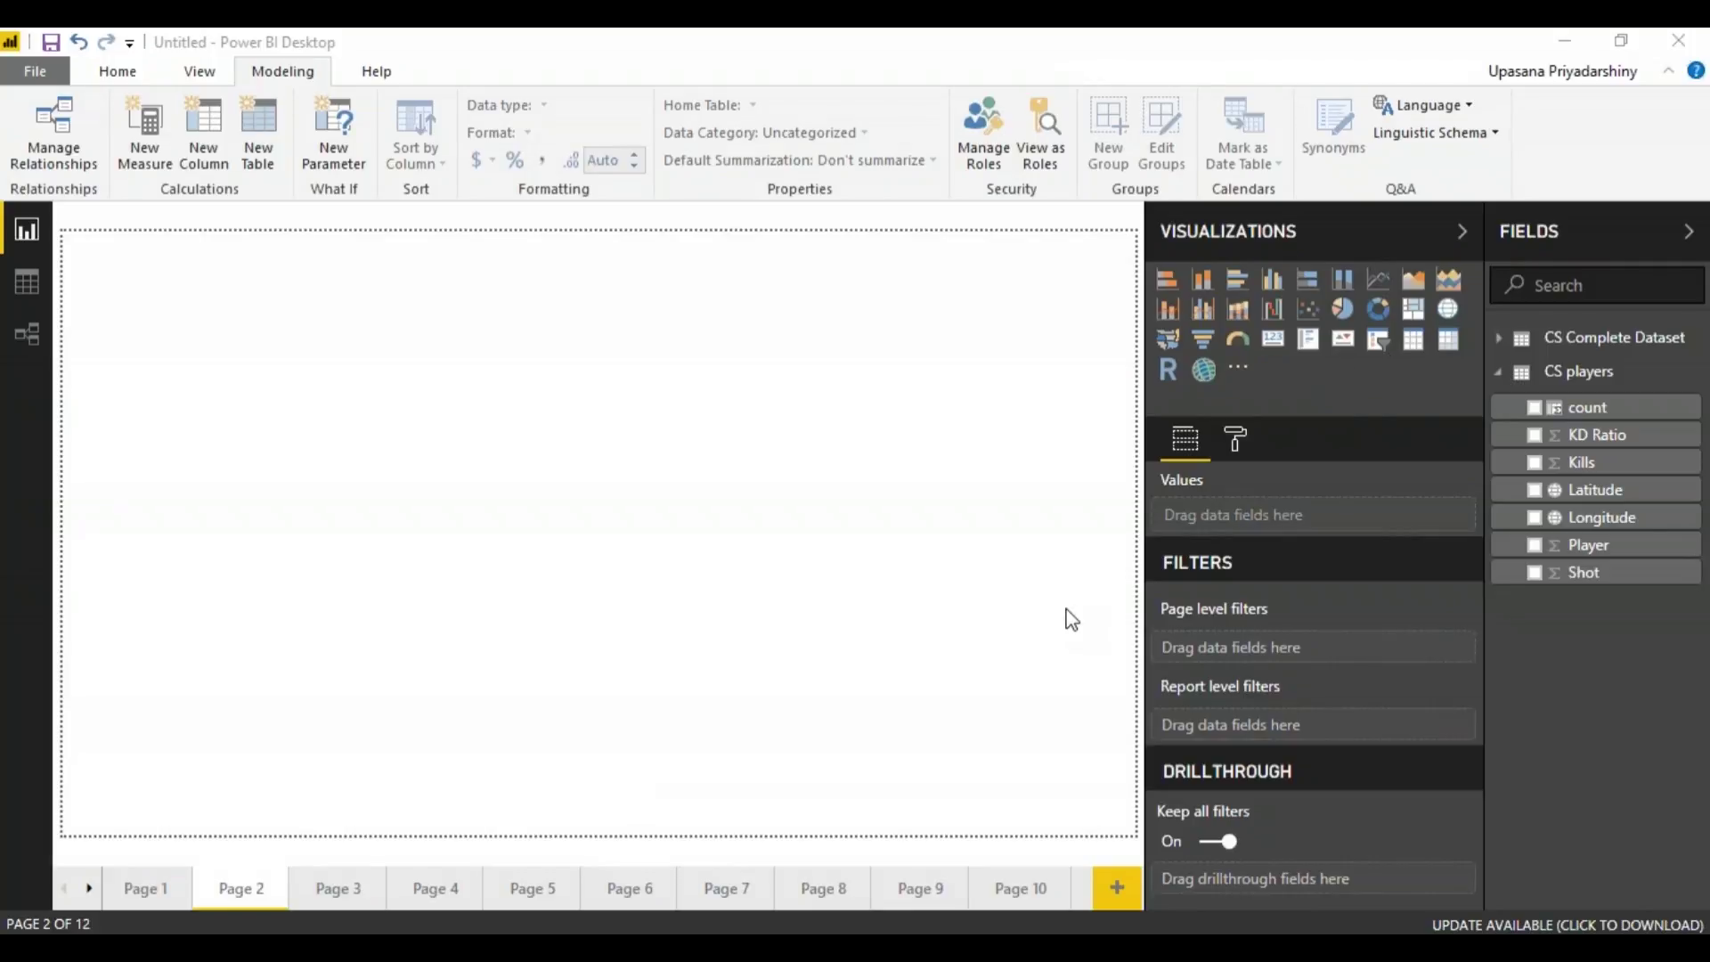
Step: Insert a stacked bar chart covering the left half of Page 2
click(1166, 279)
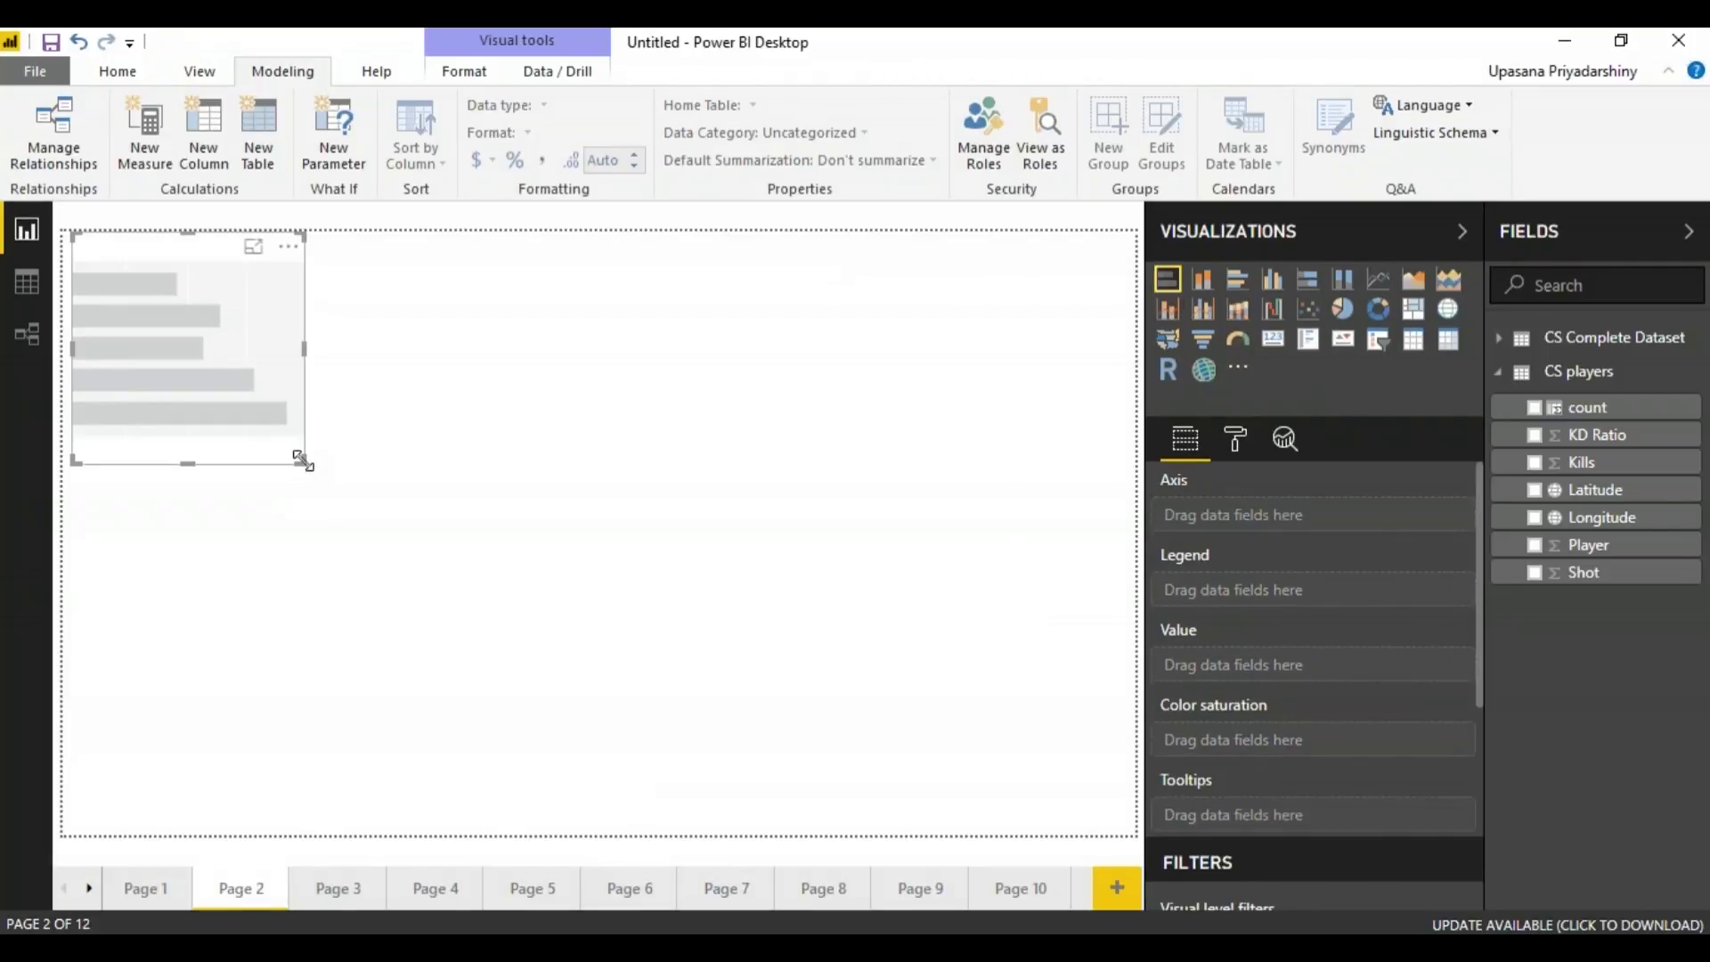
drag(301, 458, 618, 894)
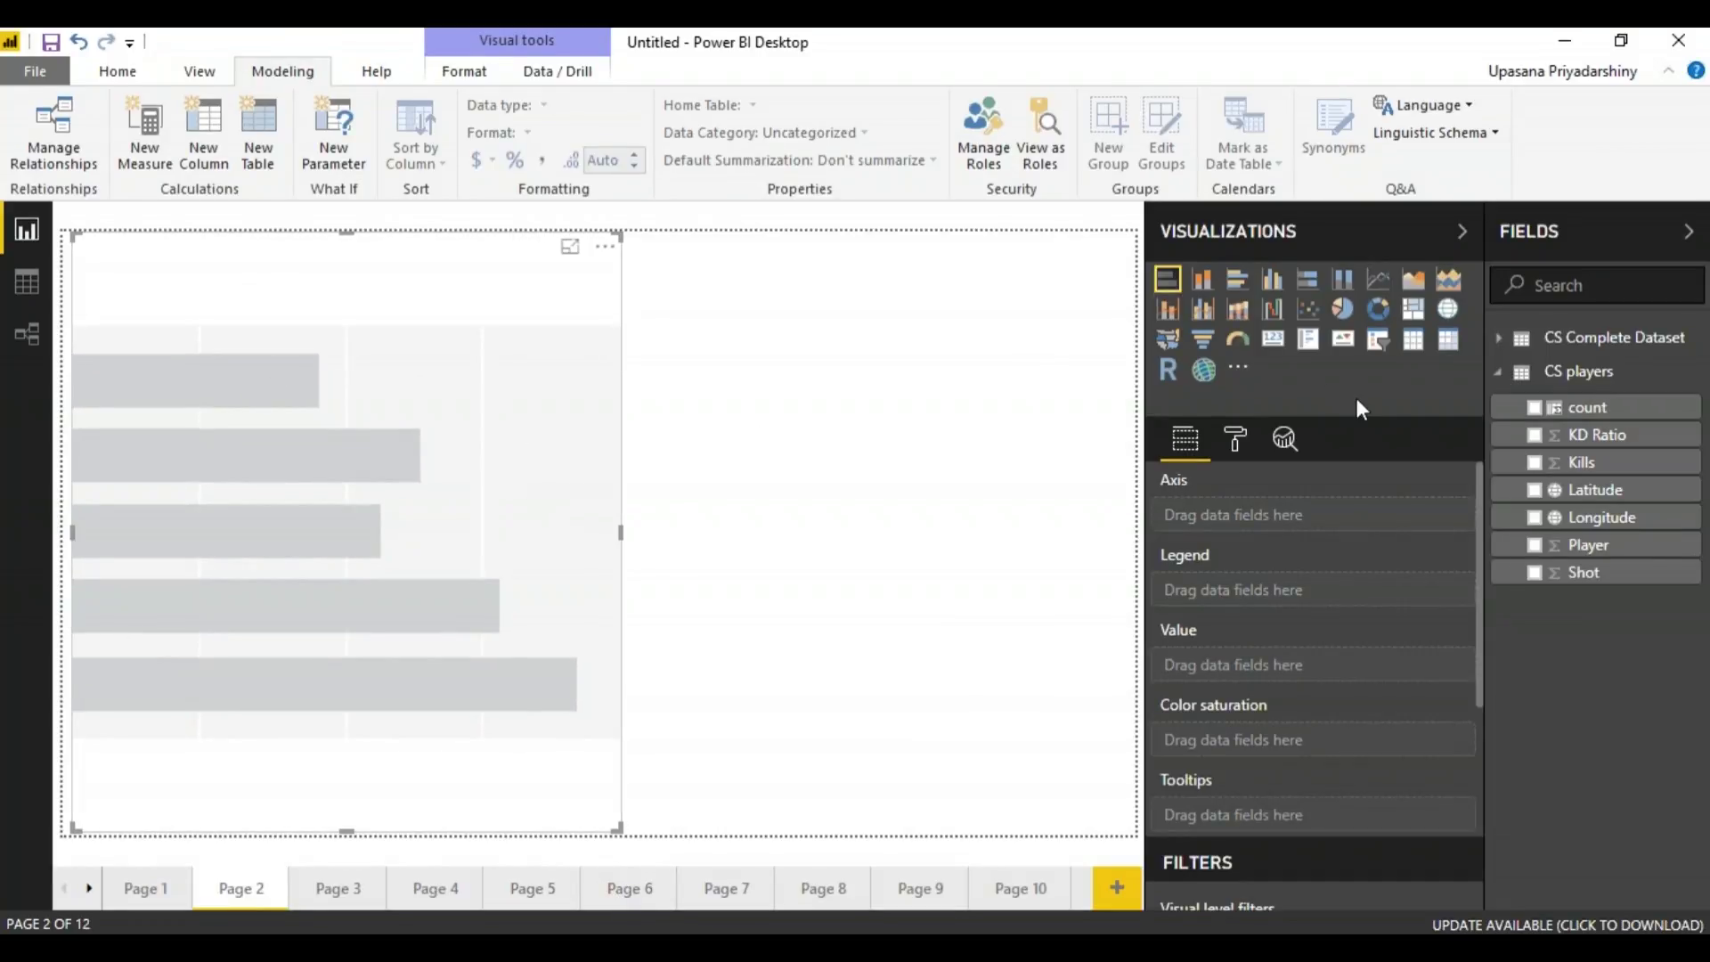
click(1567, 337)
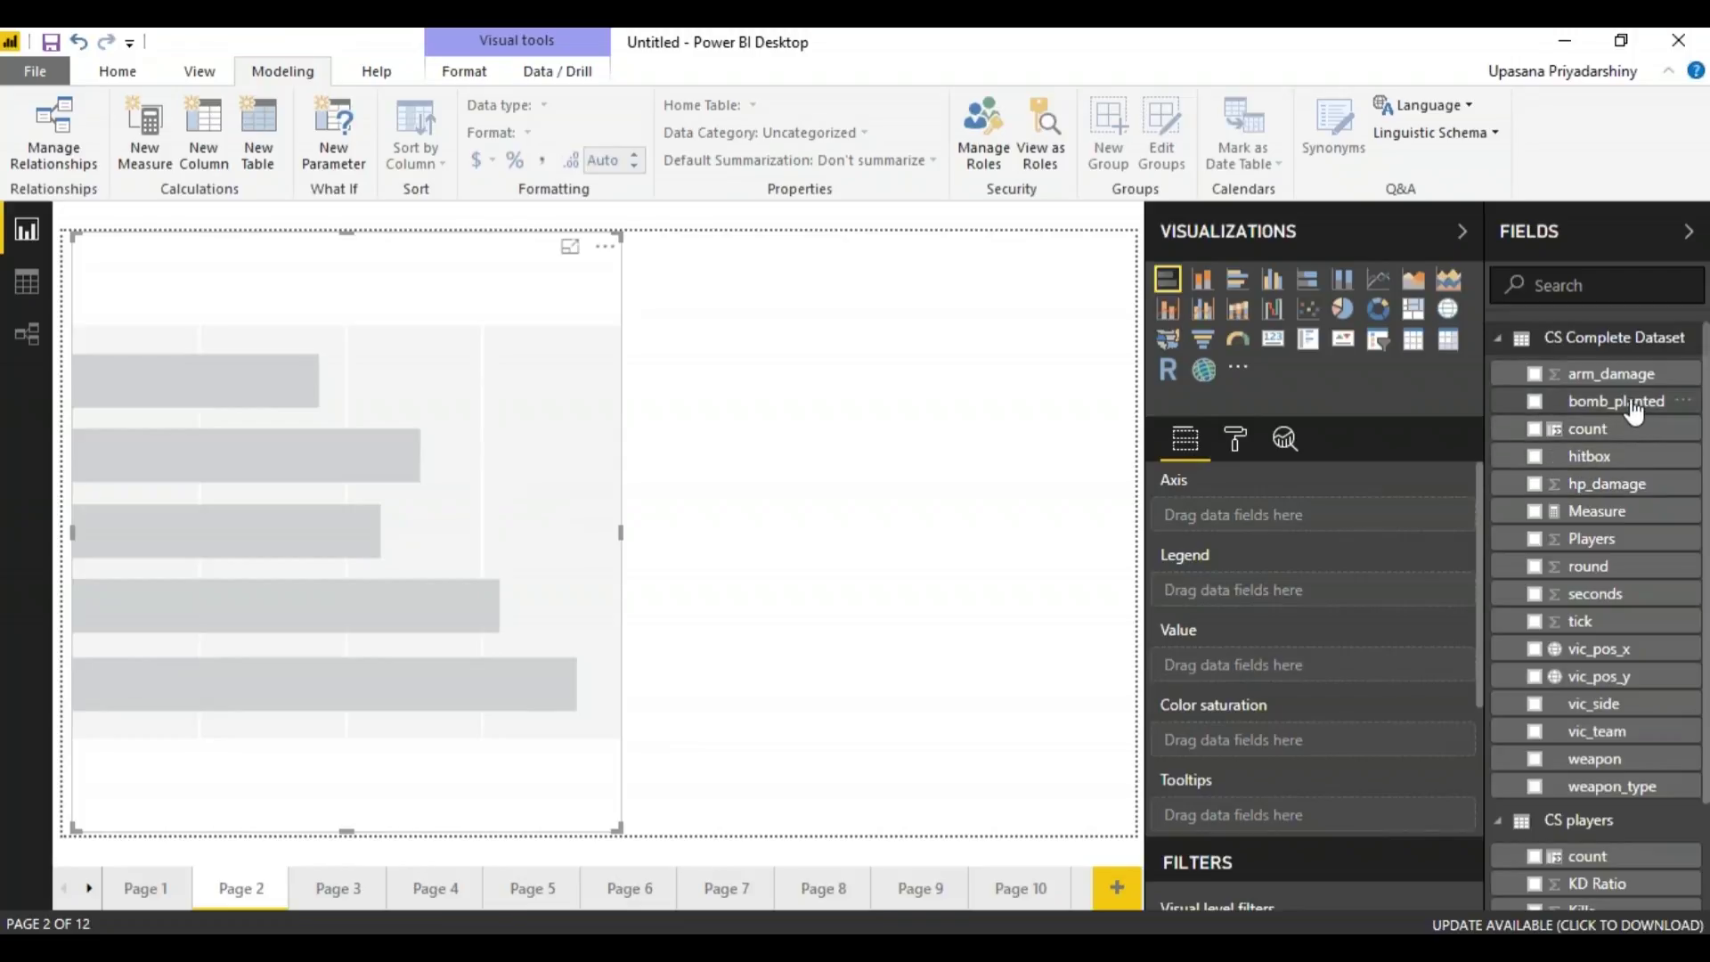
Step: Chart count by bomb_planted in the bar chart, split into weapon_type colours
drag(1631, 411, 1347, 525)
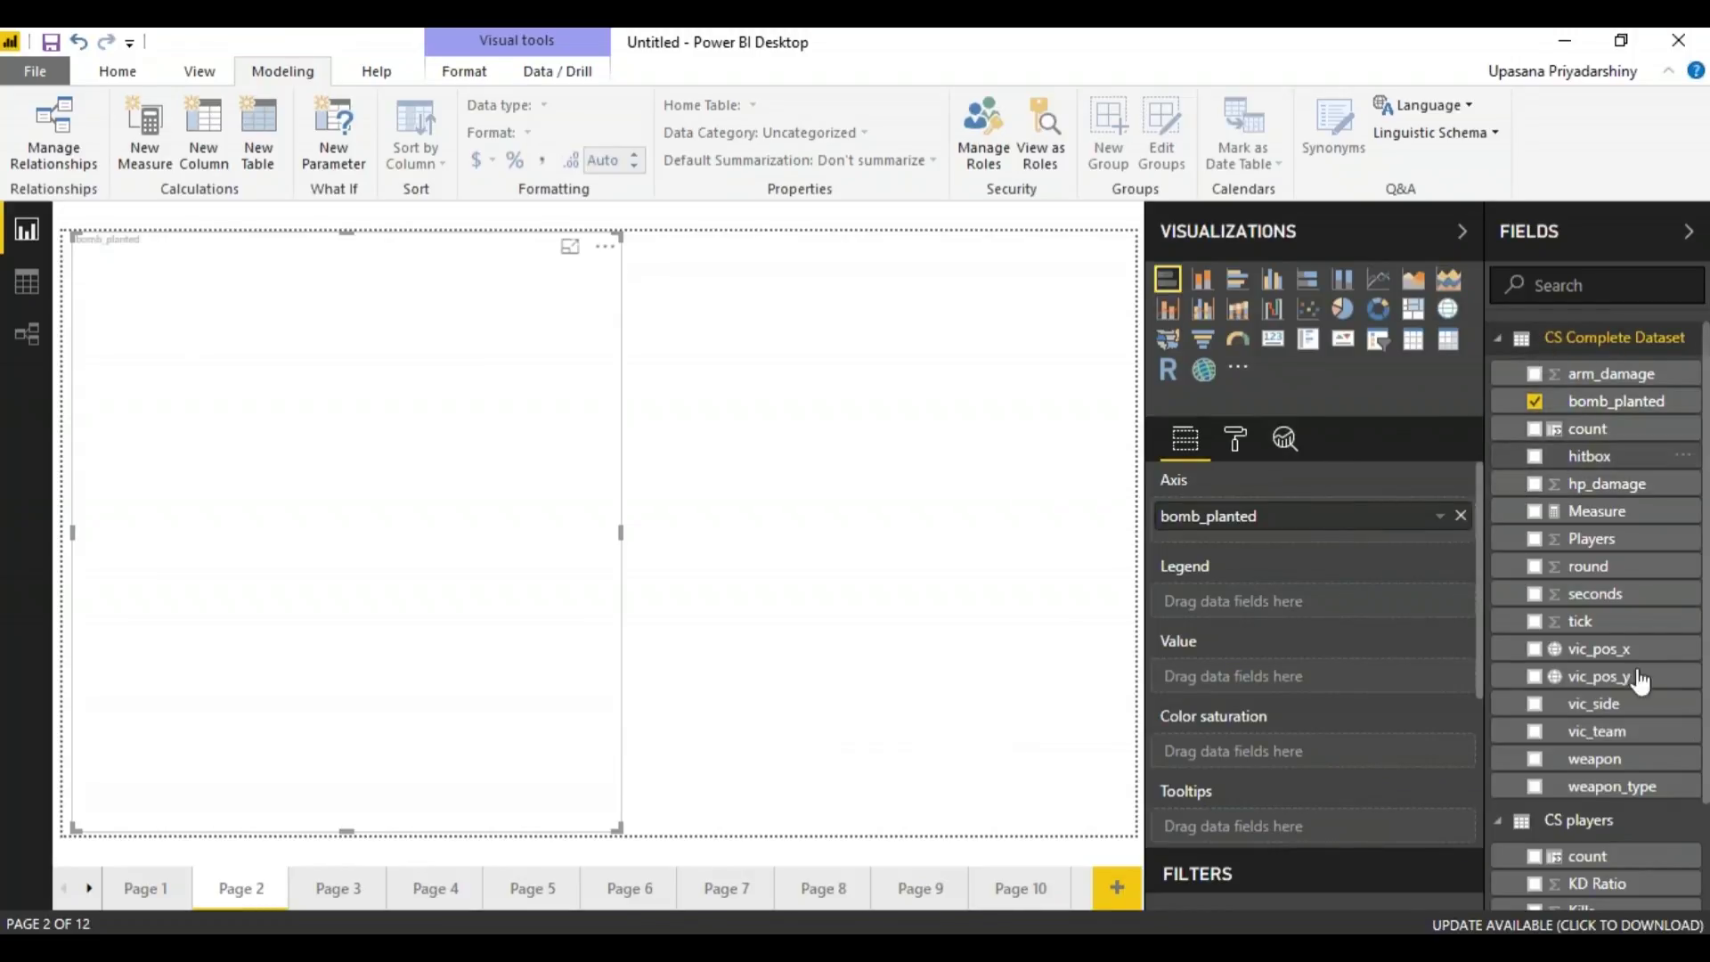
drag(1633, 788, 1347, 600)
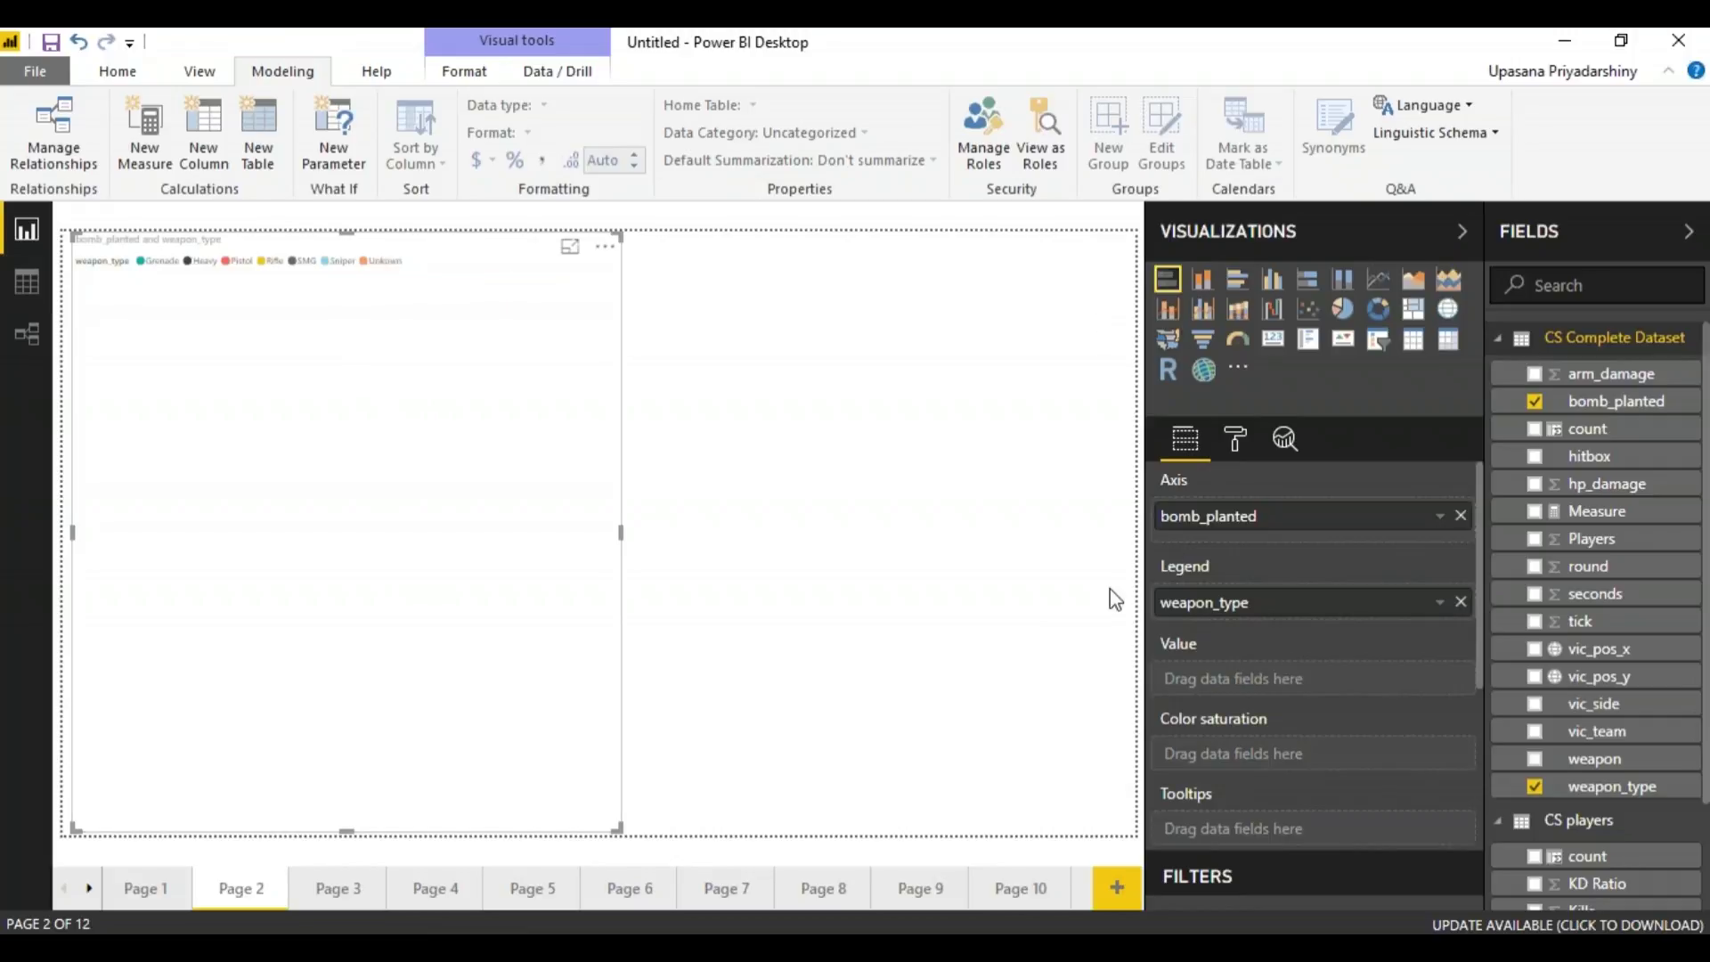
drag(1580, 429, 1193, 681)
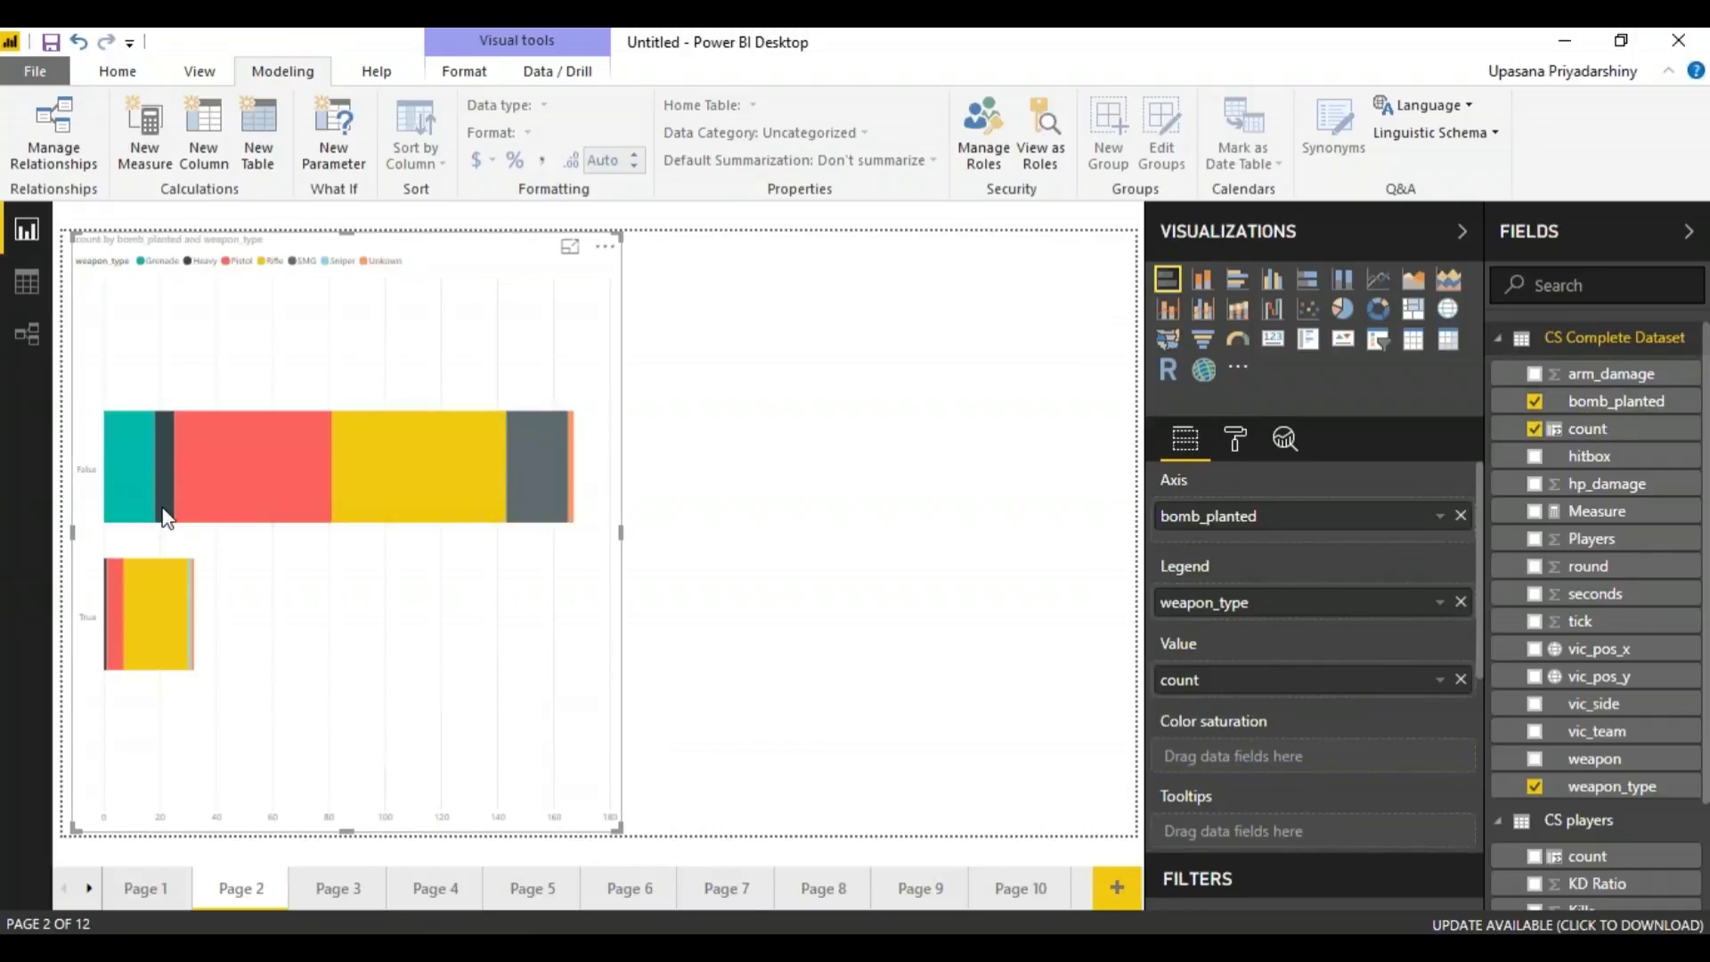
mouse_move(396, 488)
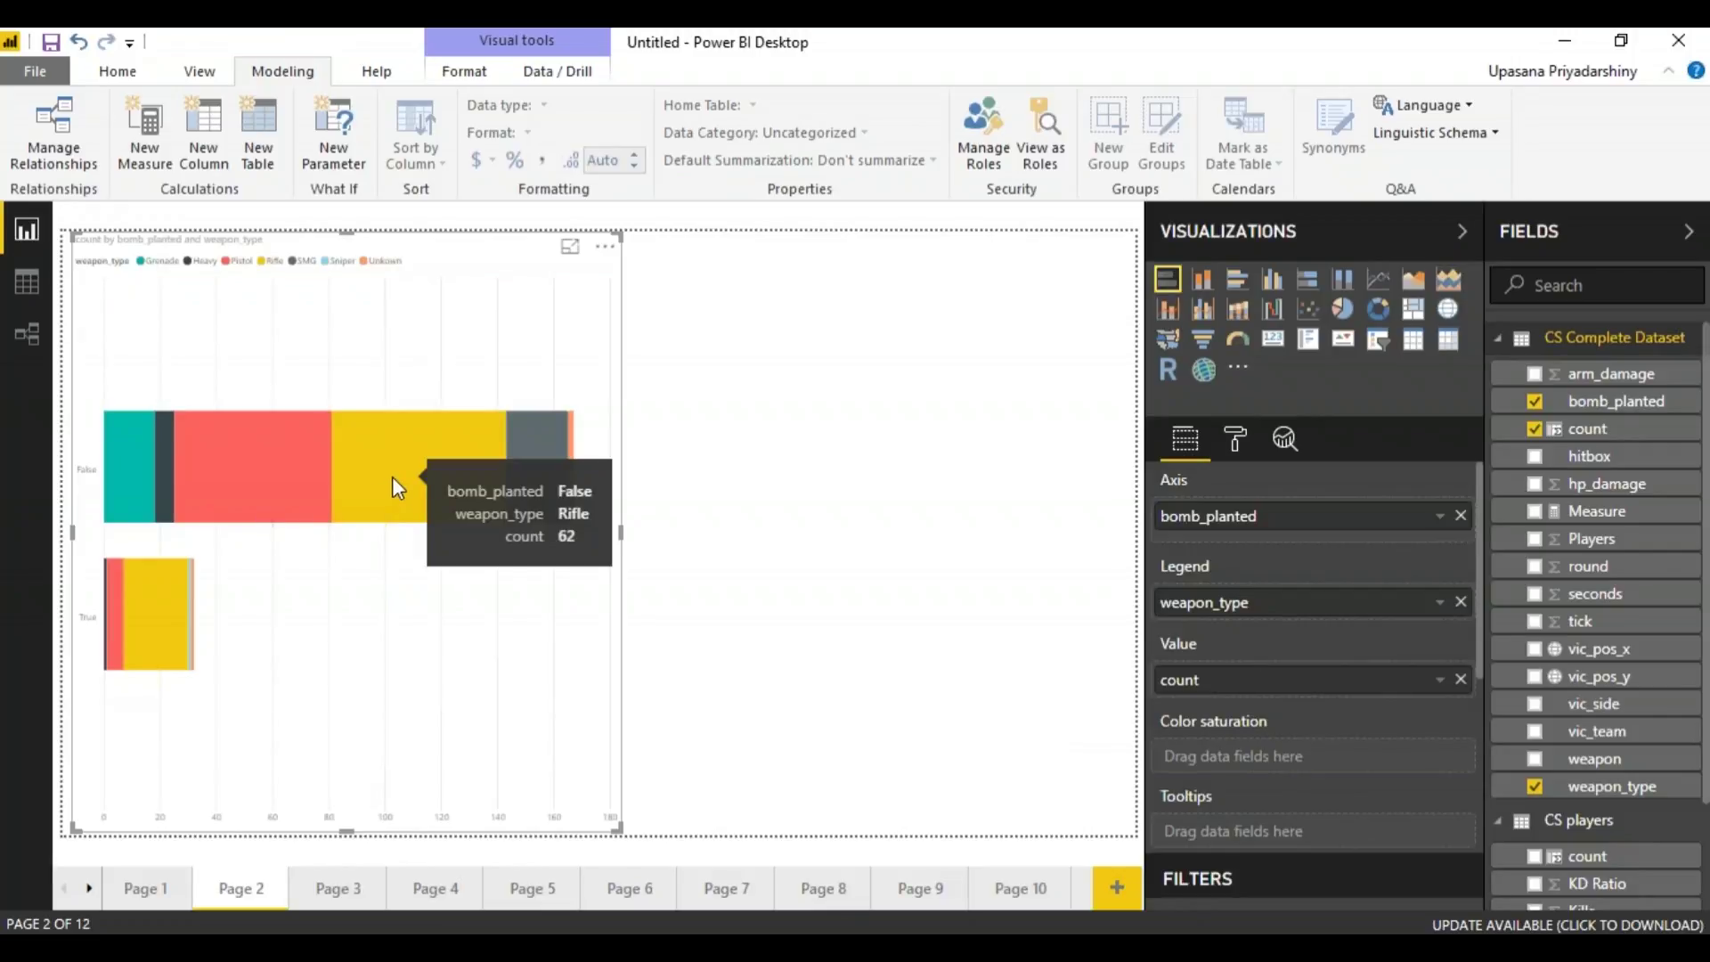
mouse_move(224, 441)
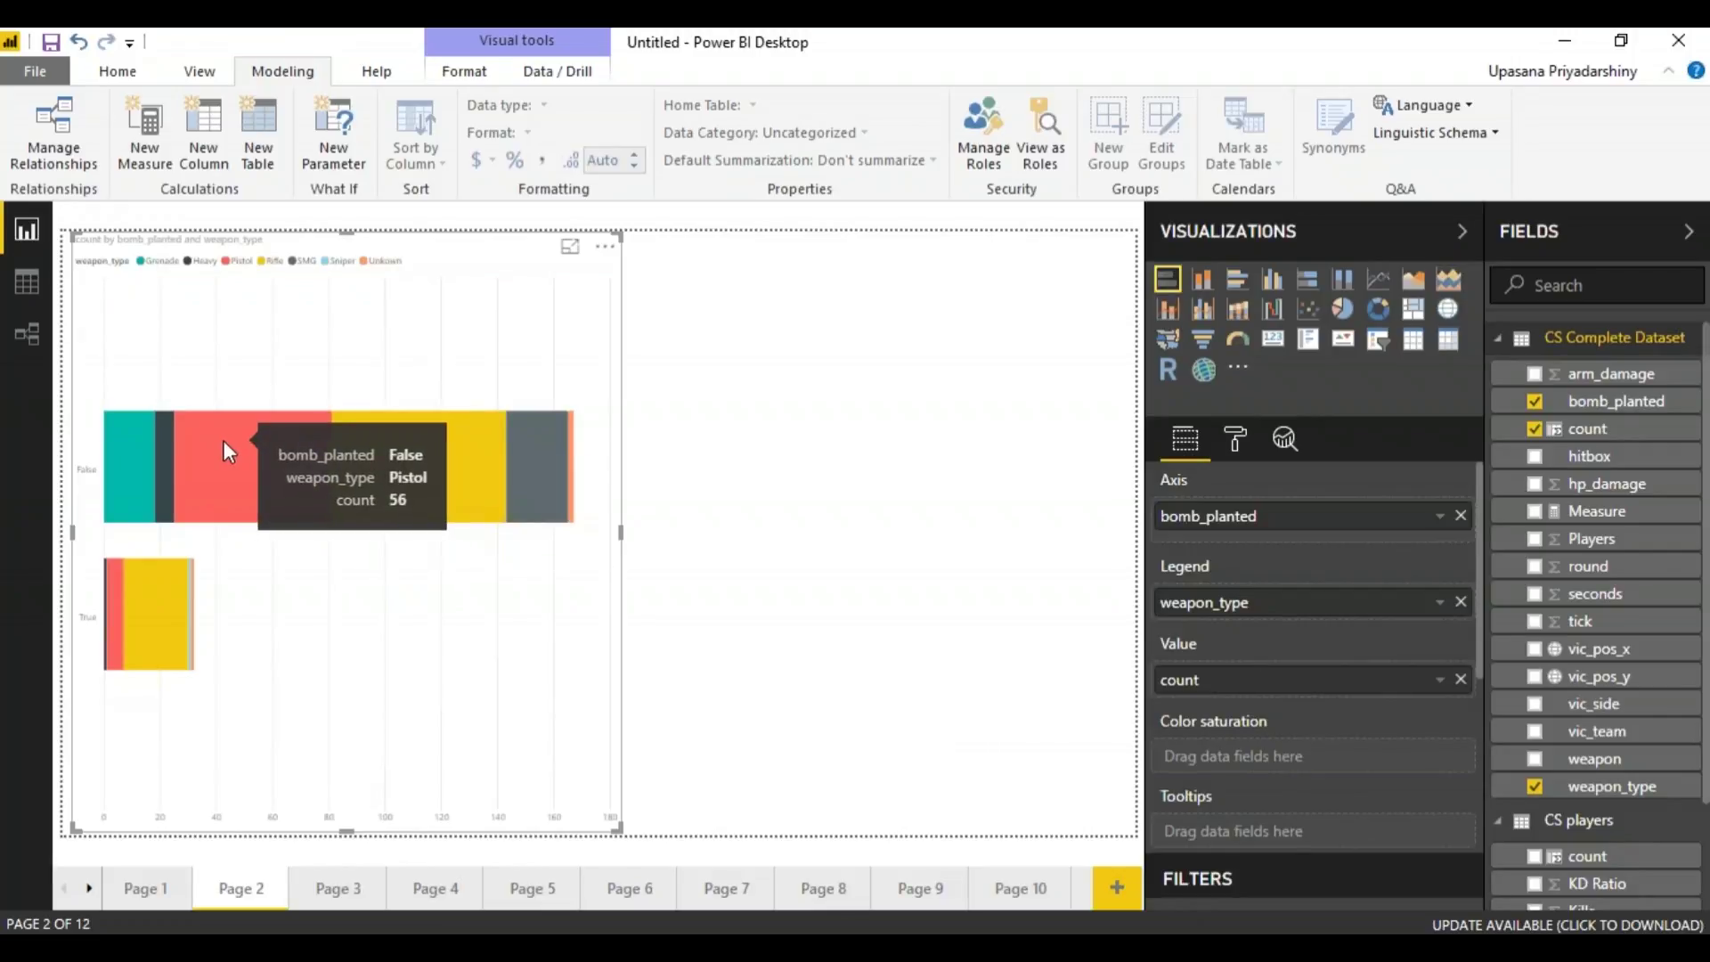
click(757, 518)
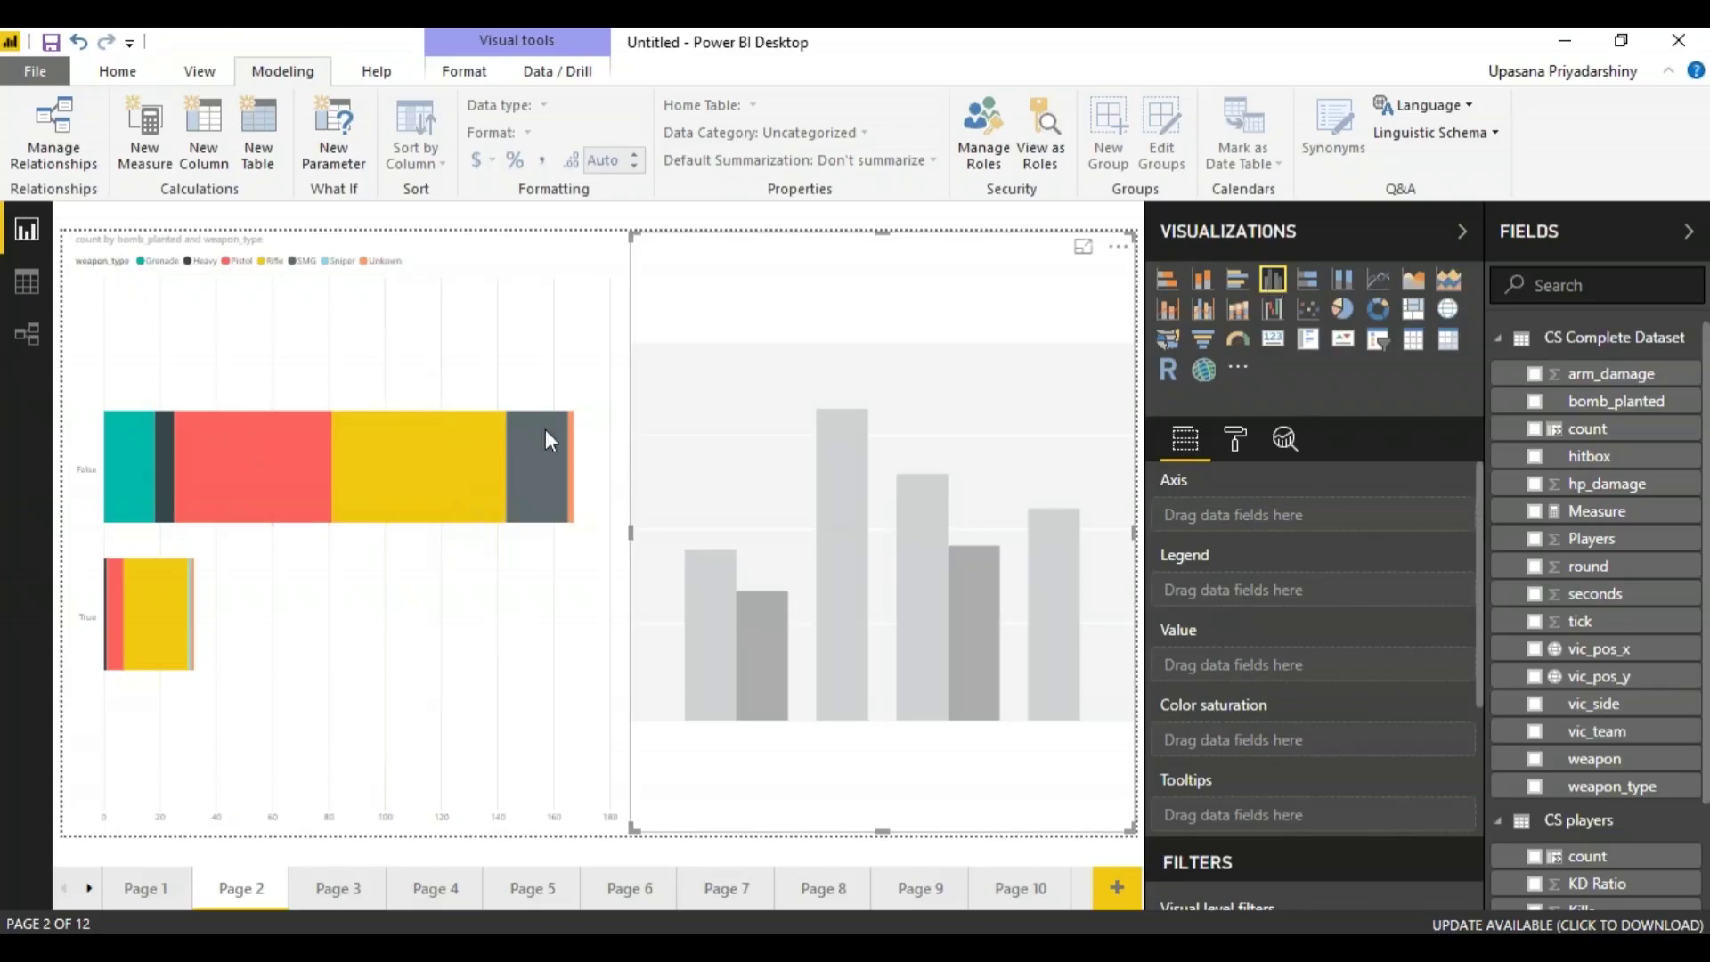
Step: Size the right-half column chart against the bar chart and add count split by weapon_type
drag(630, 531, 602, 533)
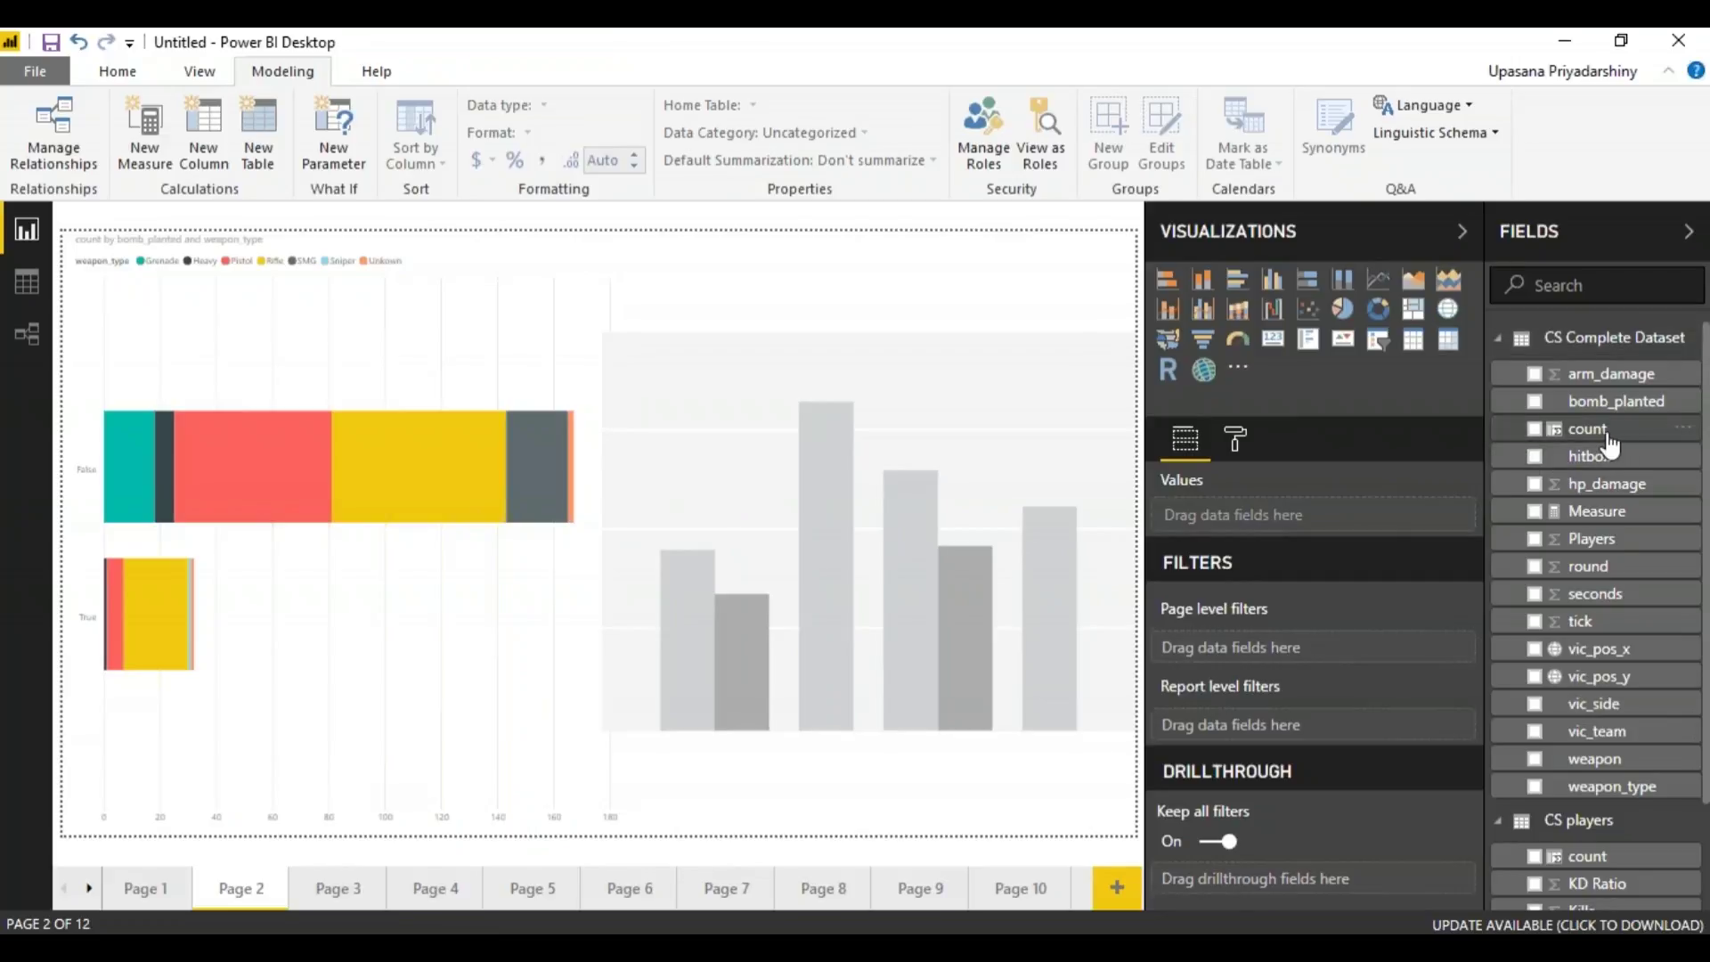
click(1533, 428)
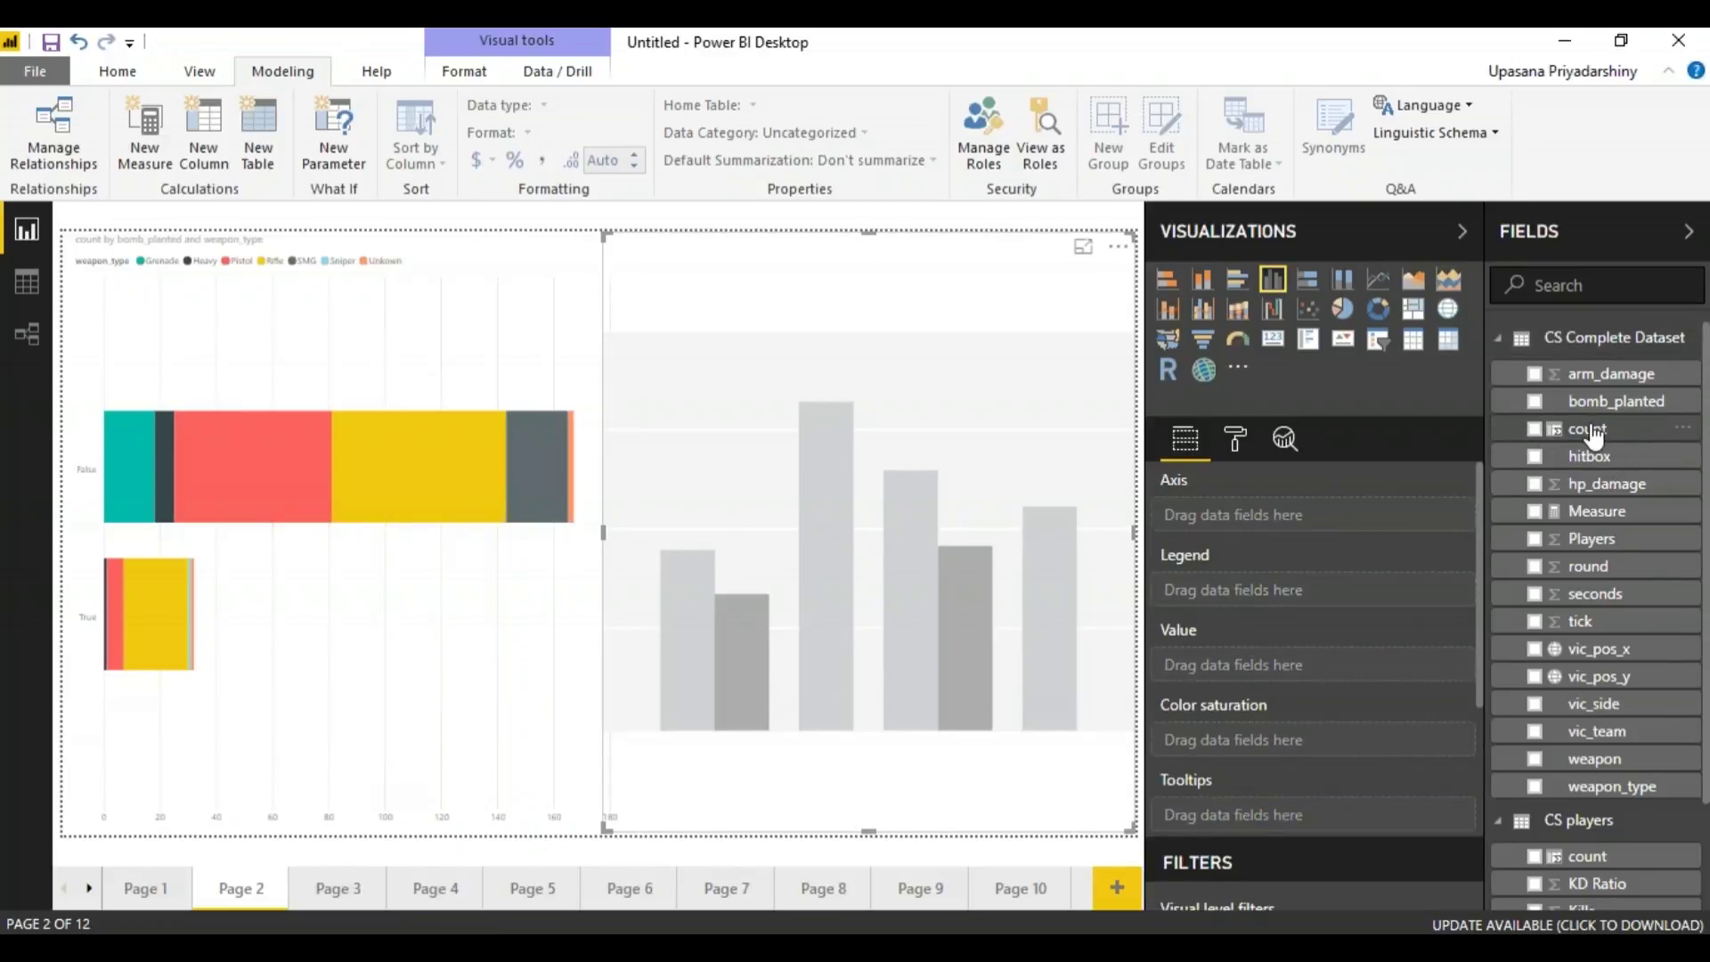
drag(1611, 786, 1321, 607)
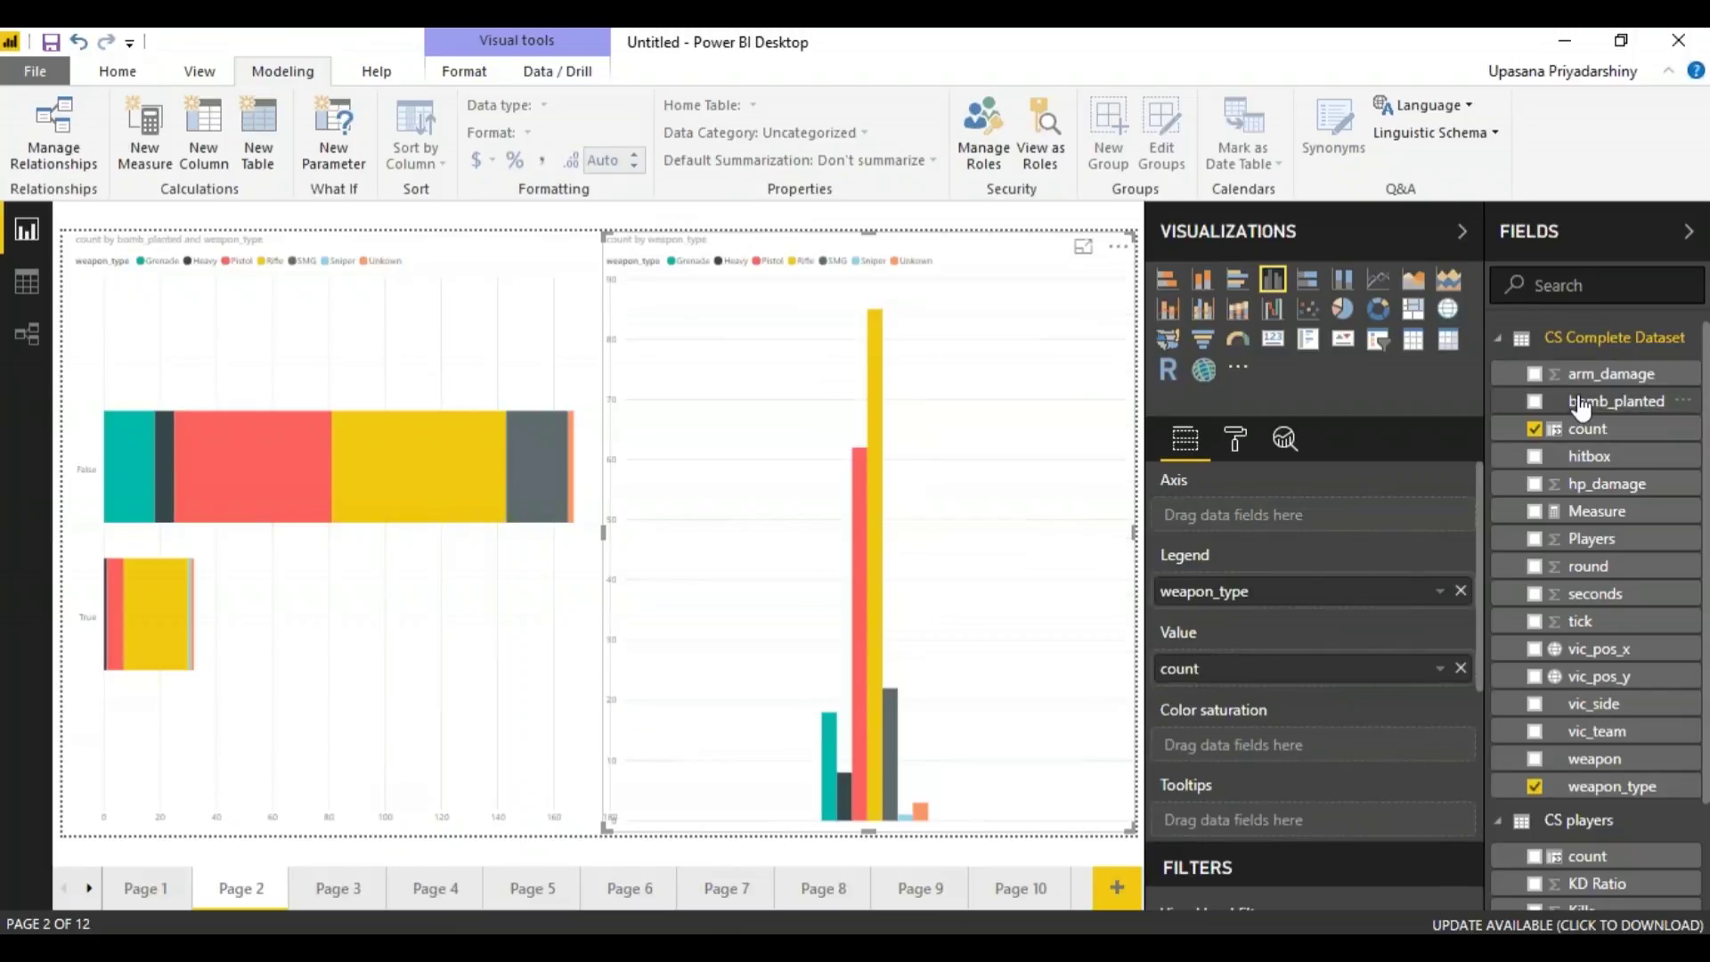
drag(1598, 401, 1255, 515)
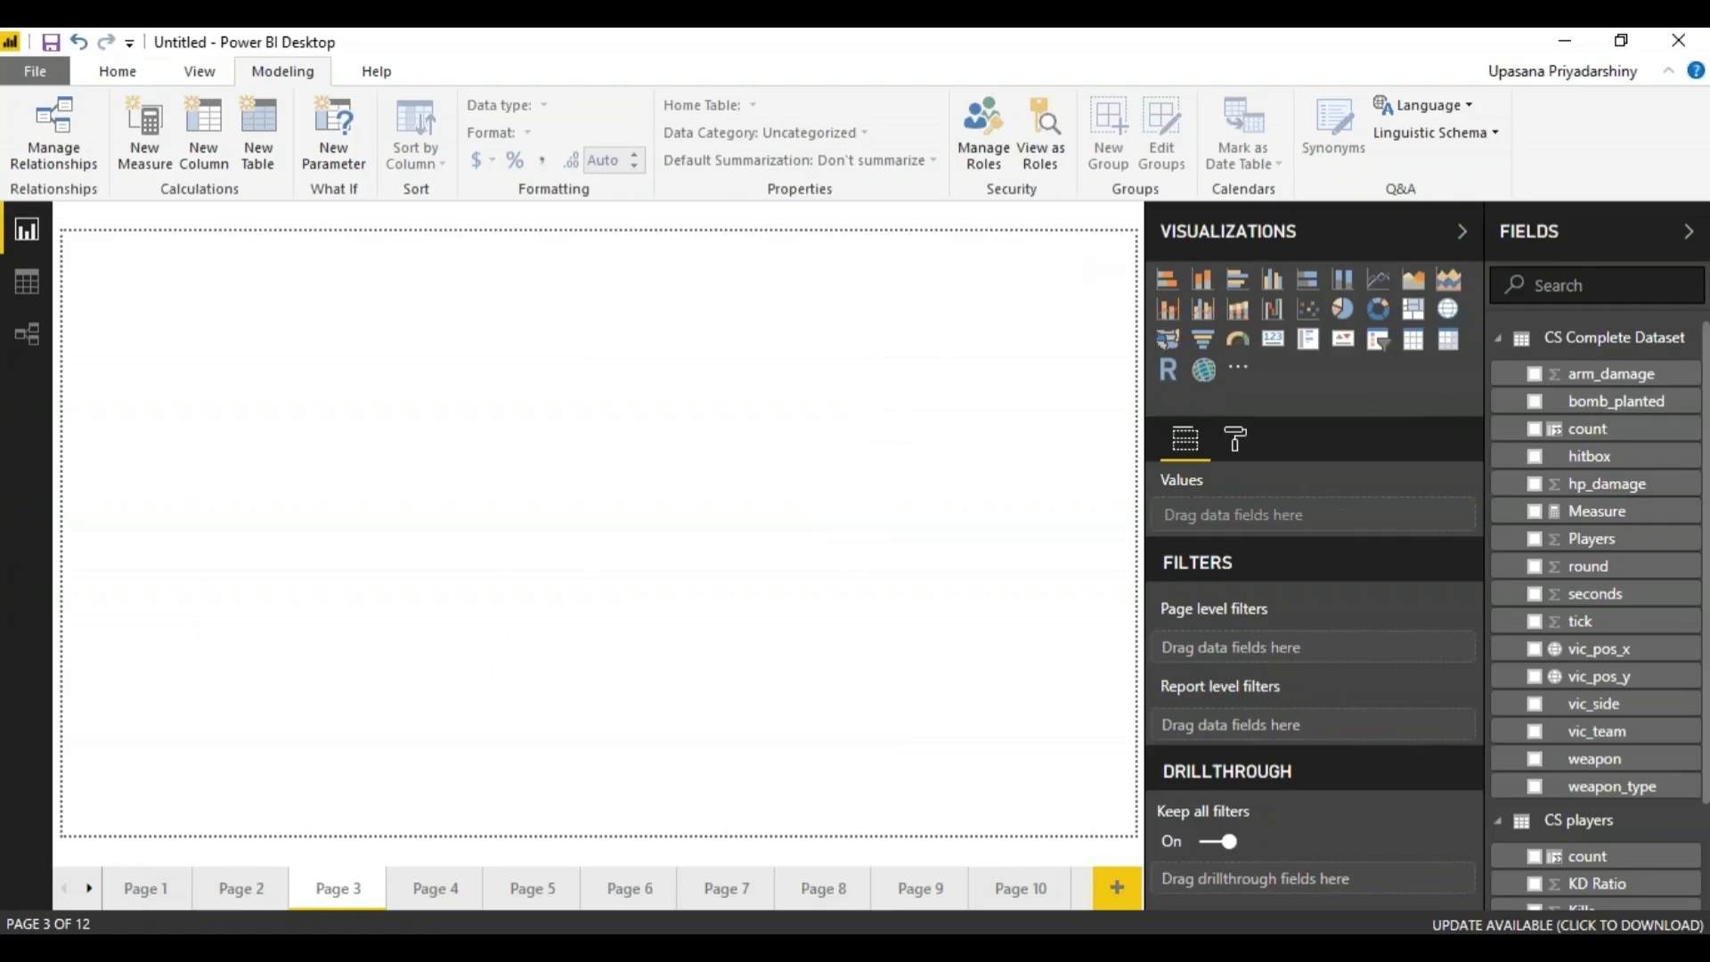
Step: Add a line chart of tick by seconds on Page 3, stretched to the page bottom
click(1377, 281)
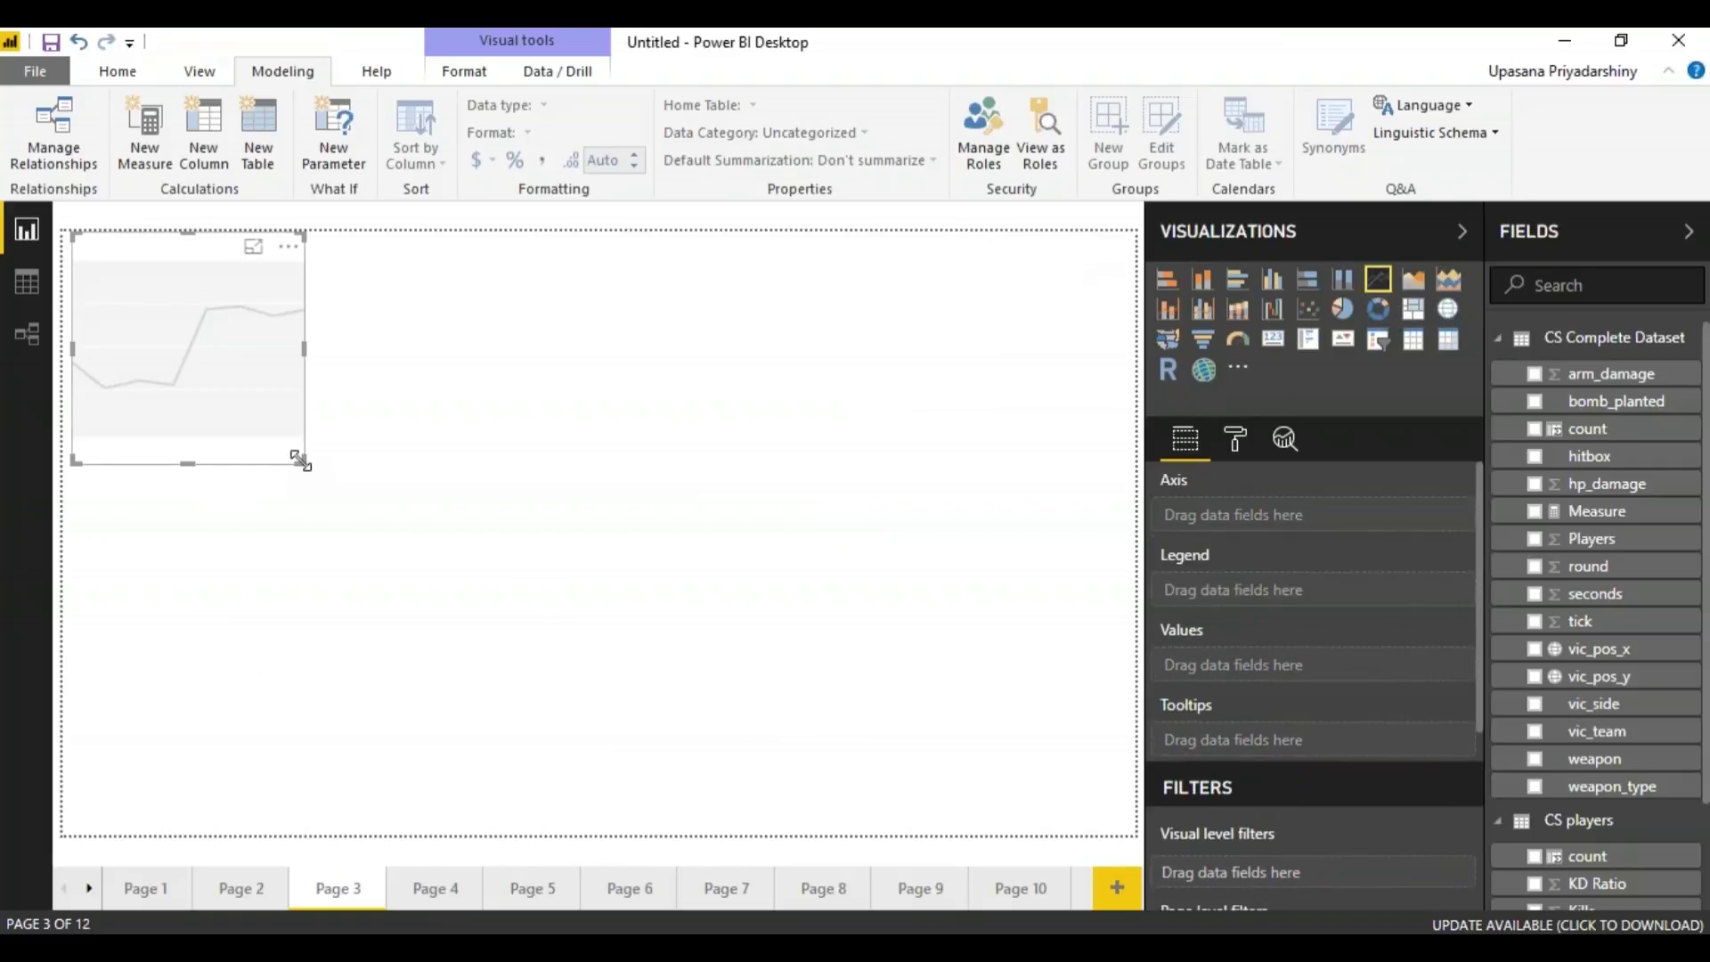
drag(300, 460, 567, 848)
click(567, 848)
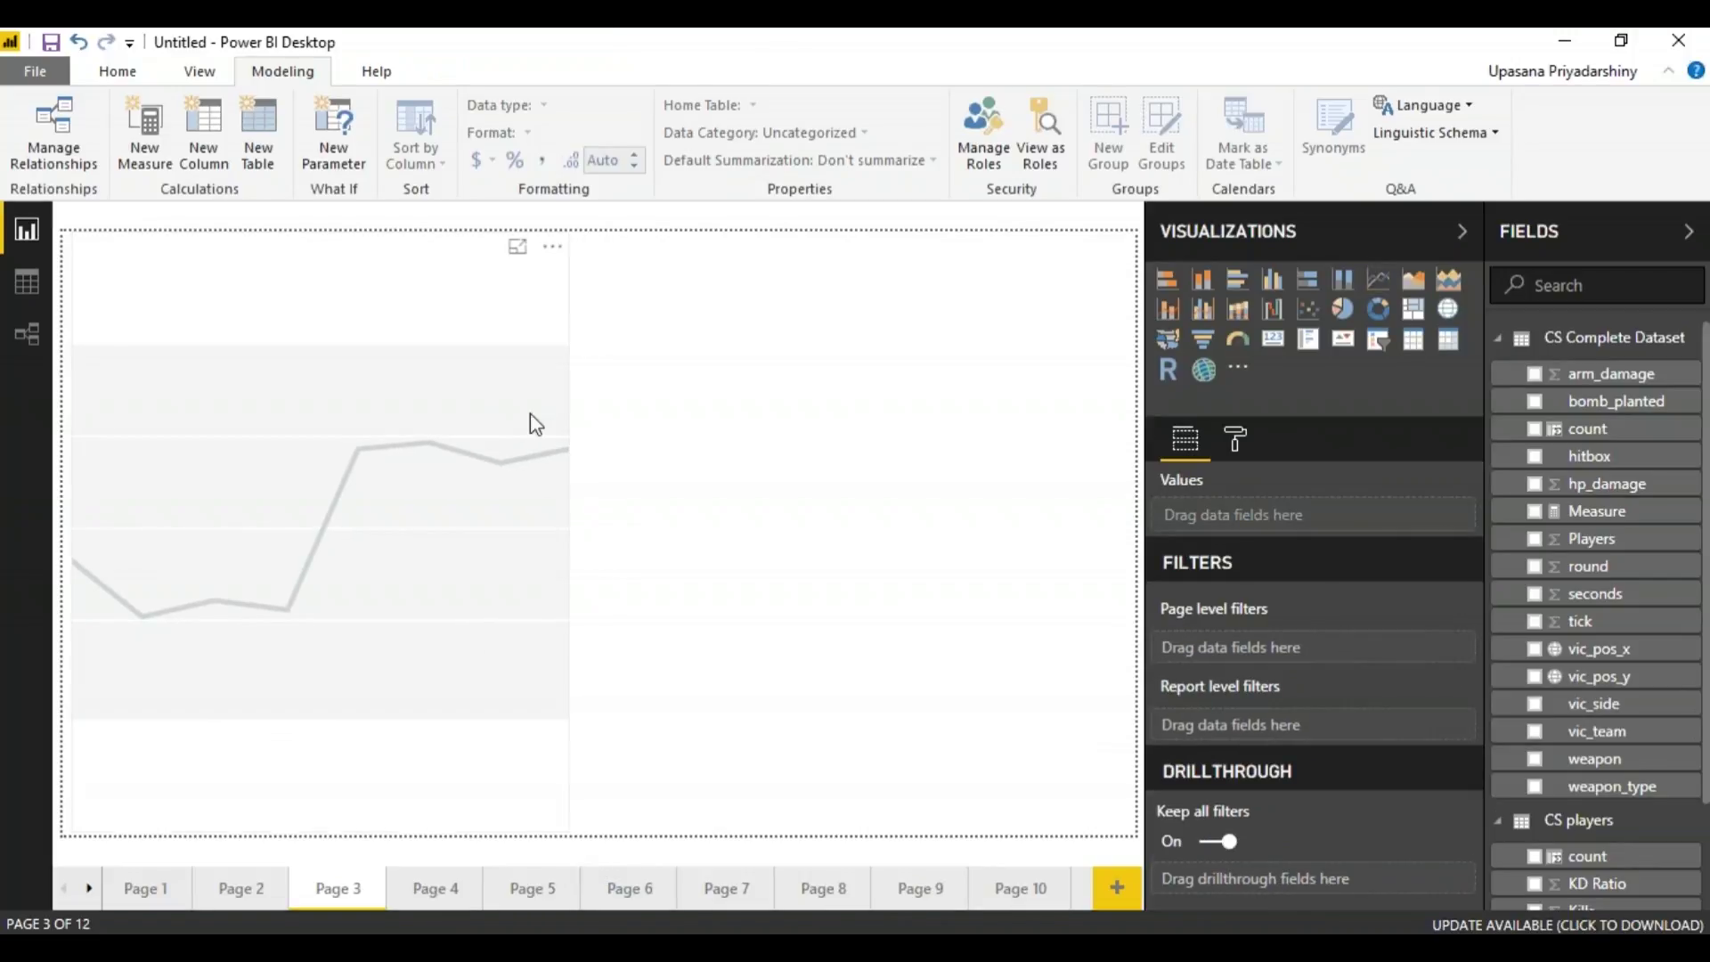
click(531, 423)
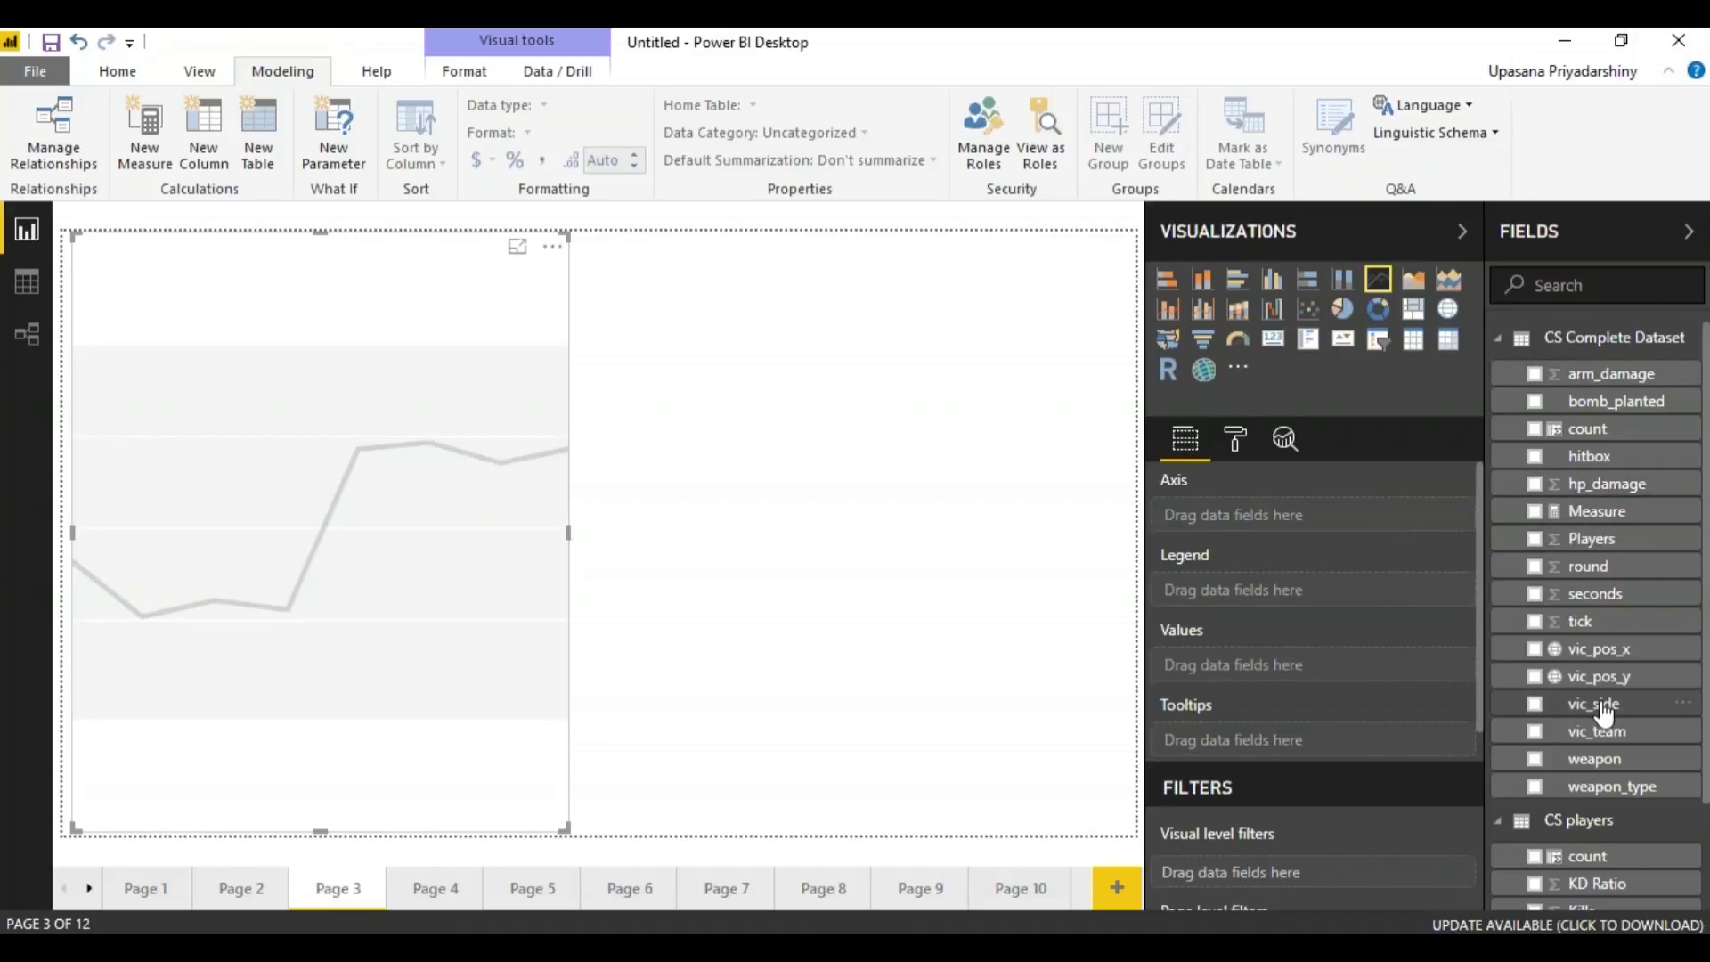
drag(1618, 599, 1314, 523)
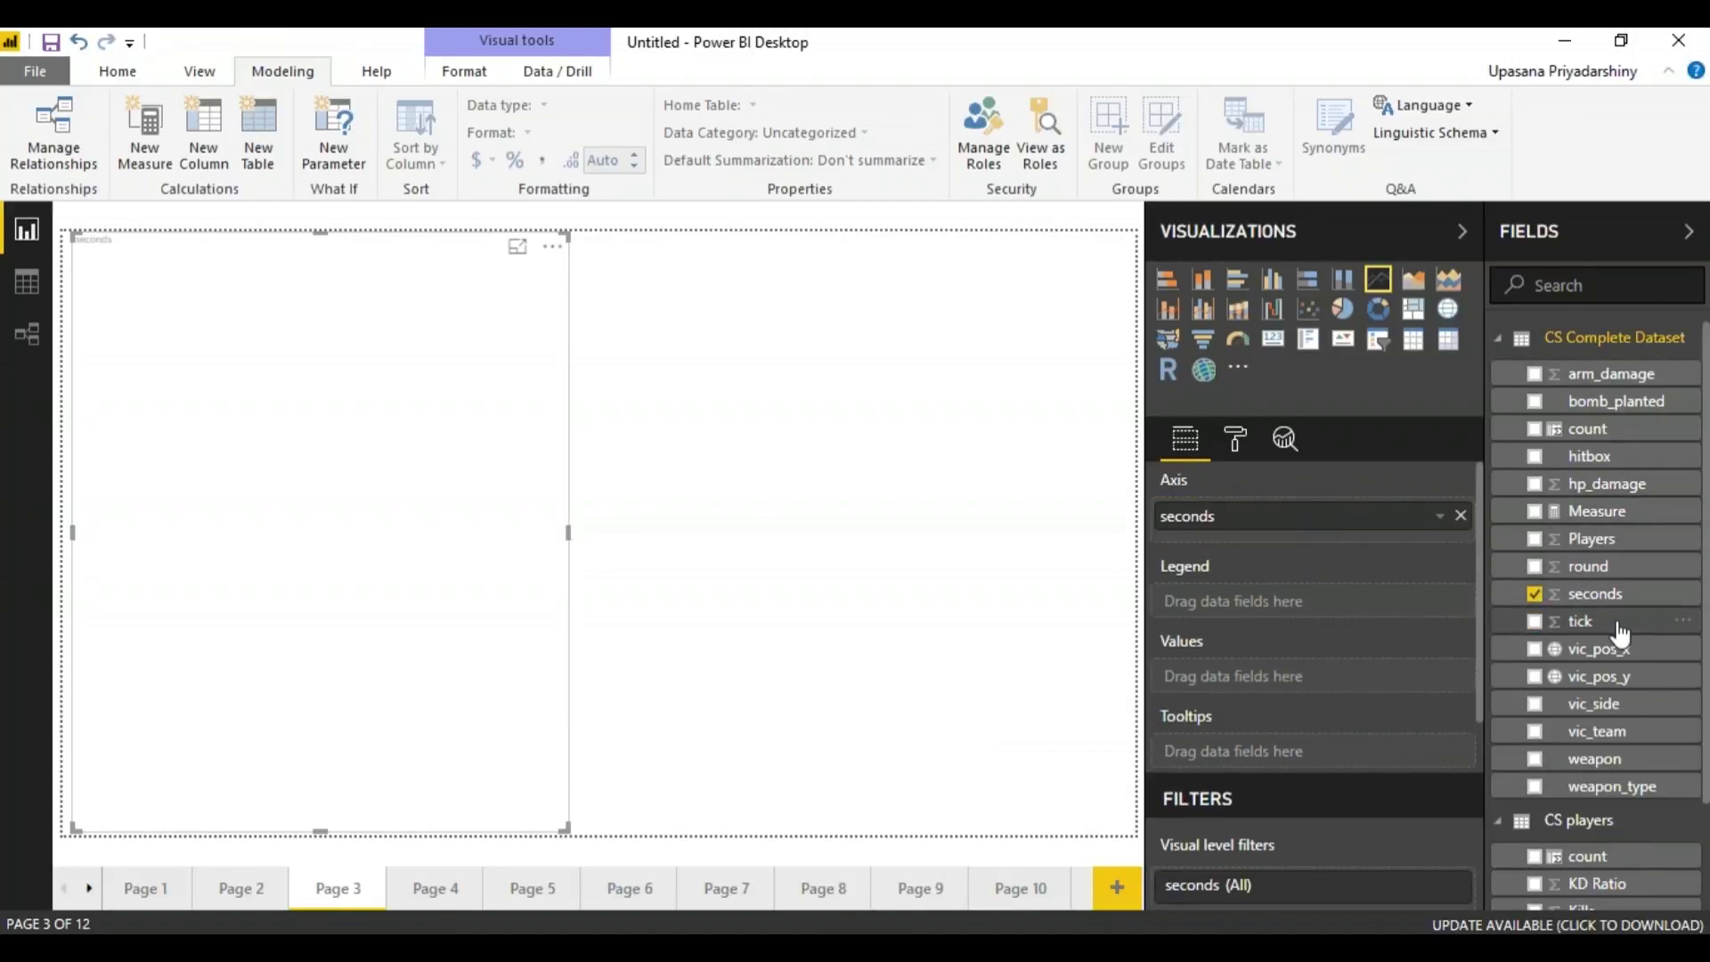
drag(1619, 634, 1327, 691)
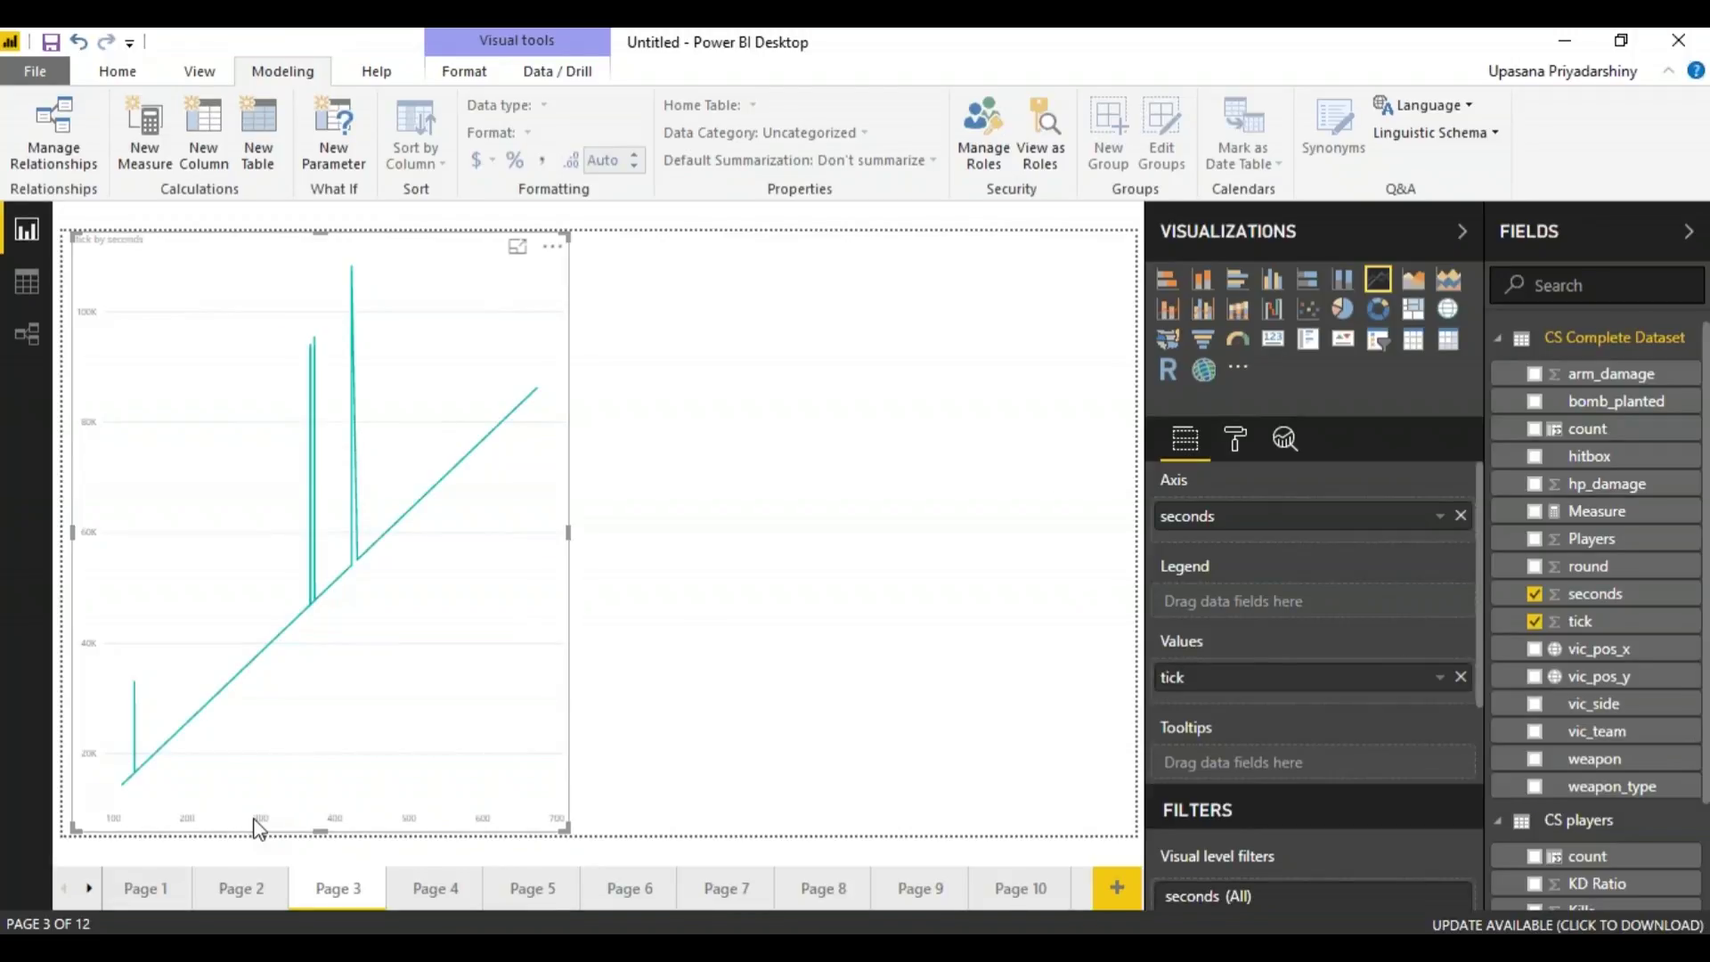
drag(566, 830, 576, 874)
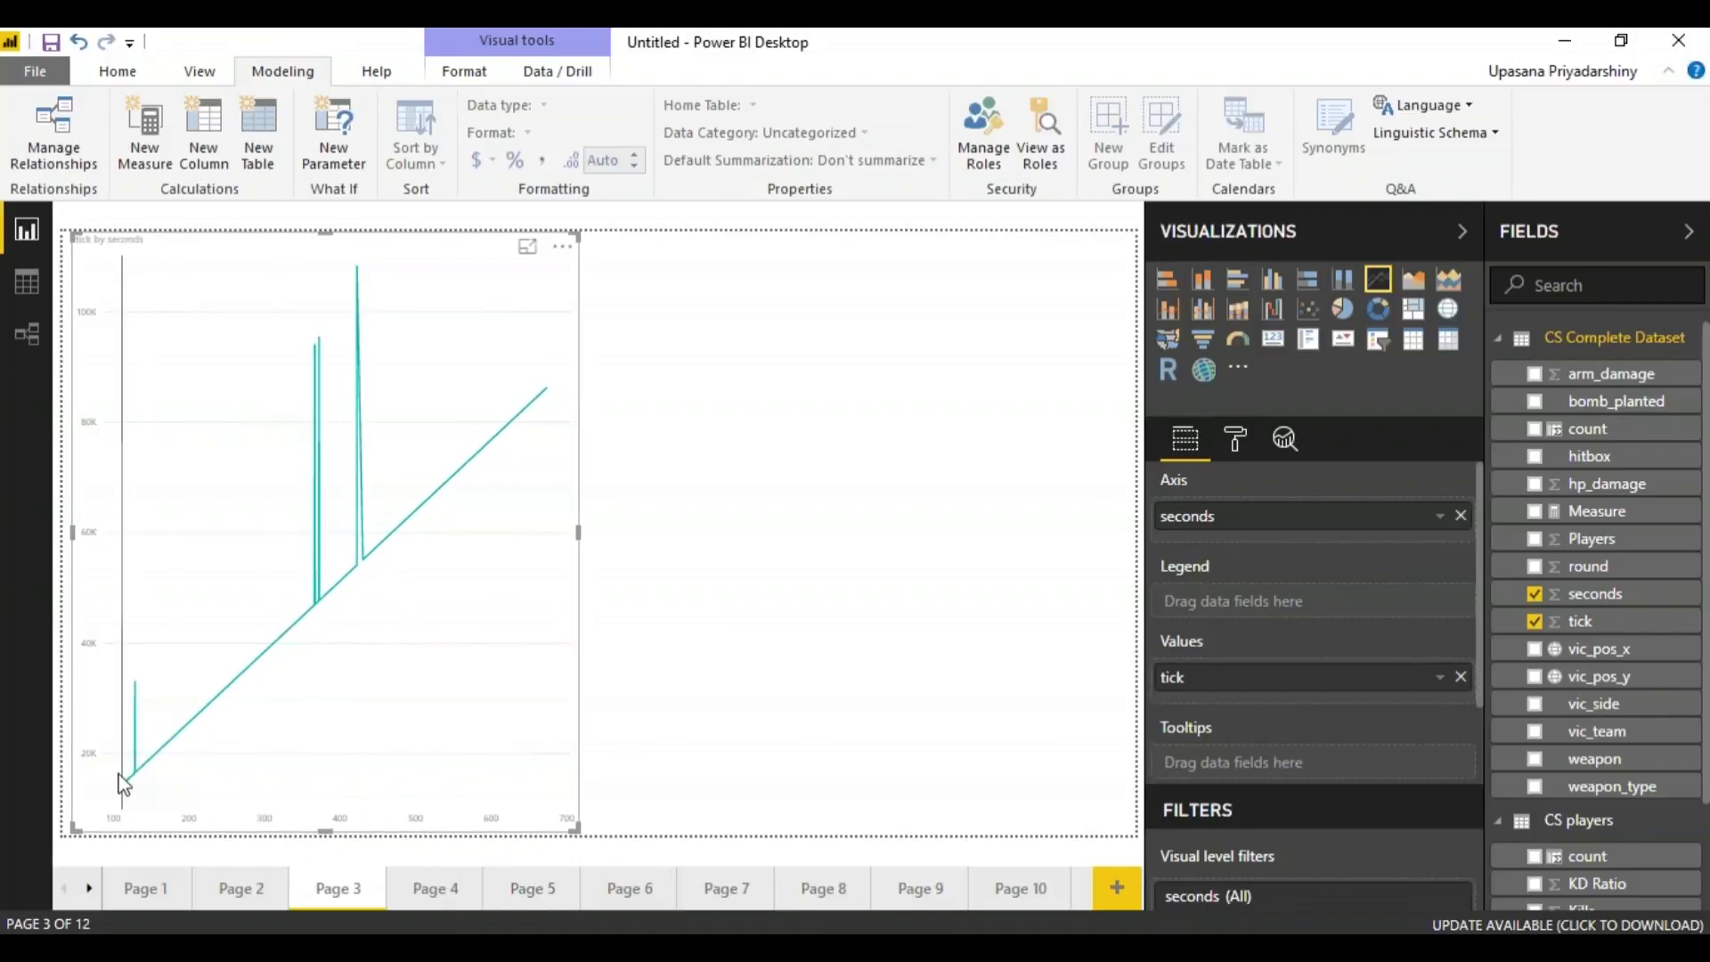
mouse_move(136, 783)
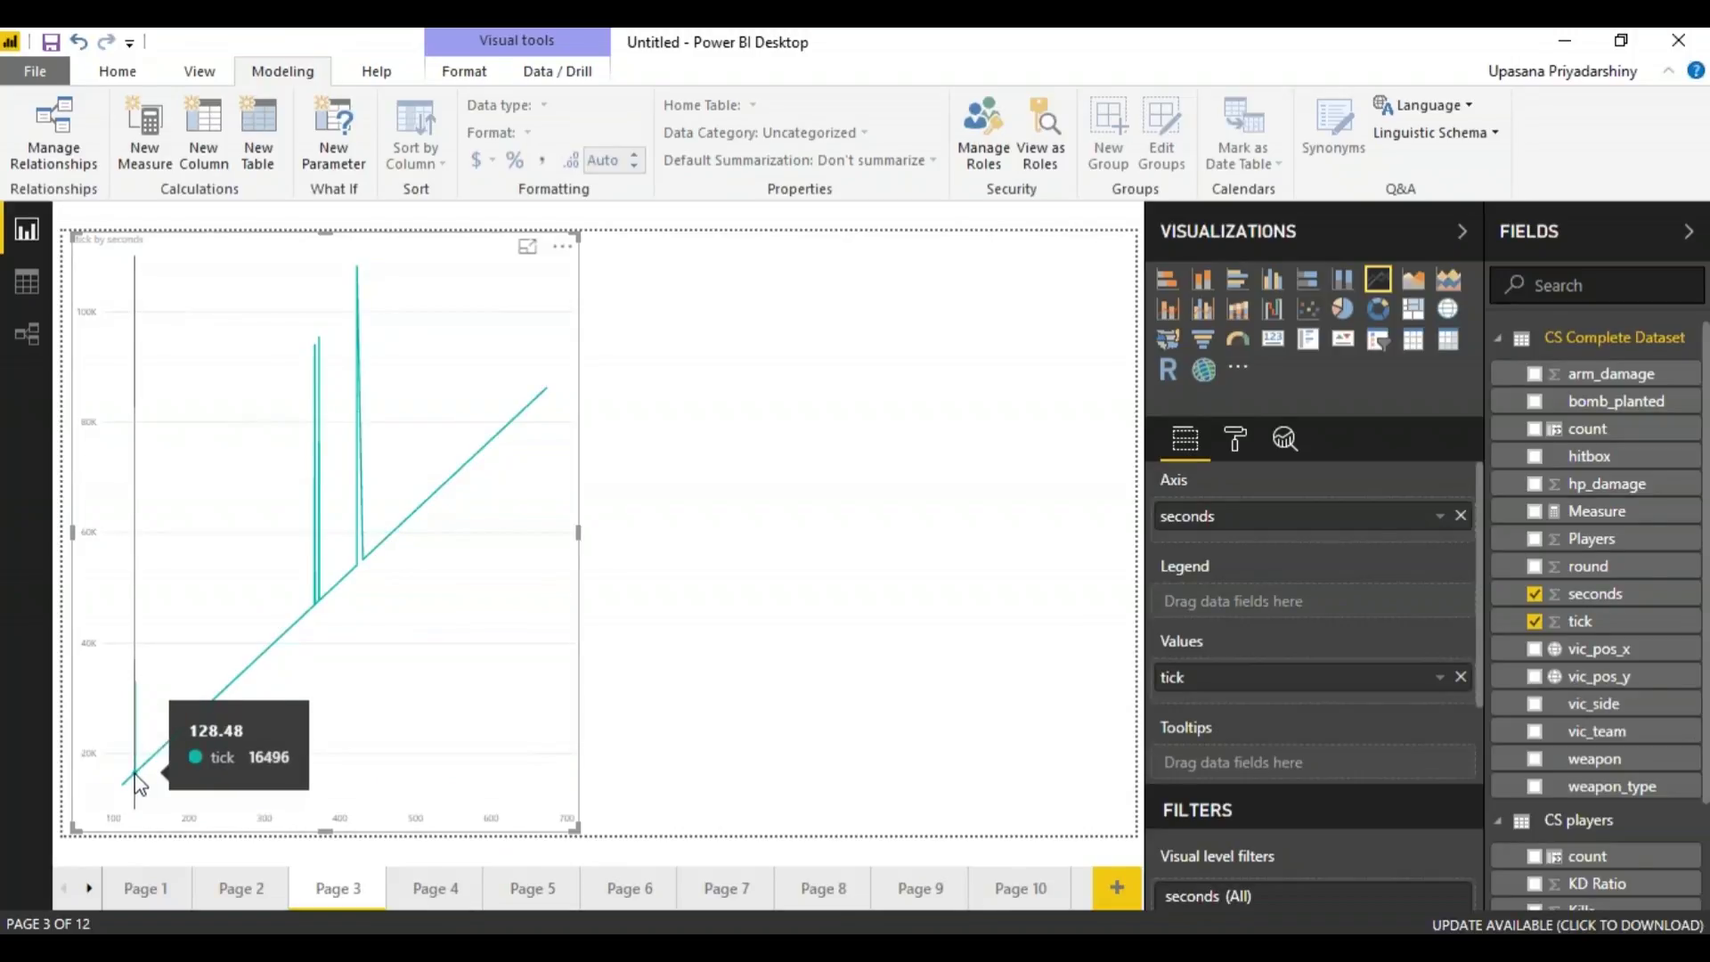
click(801, 535)
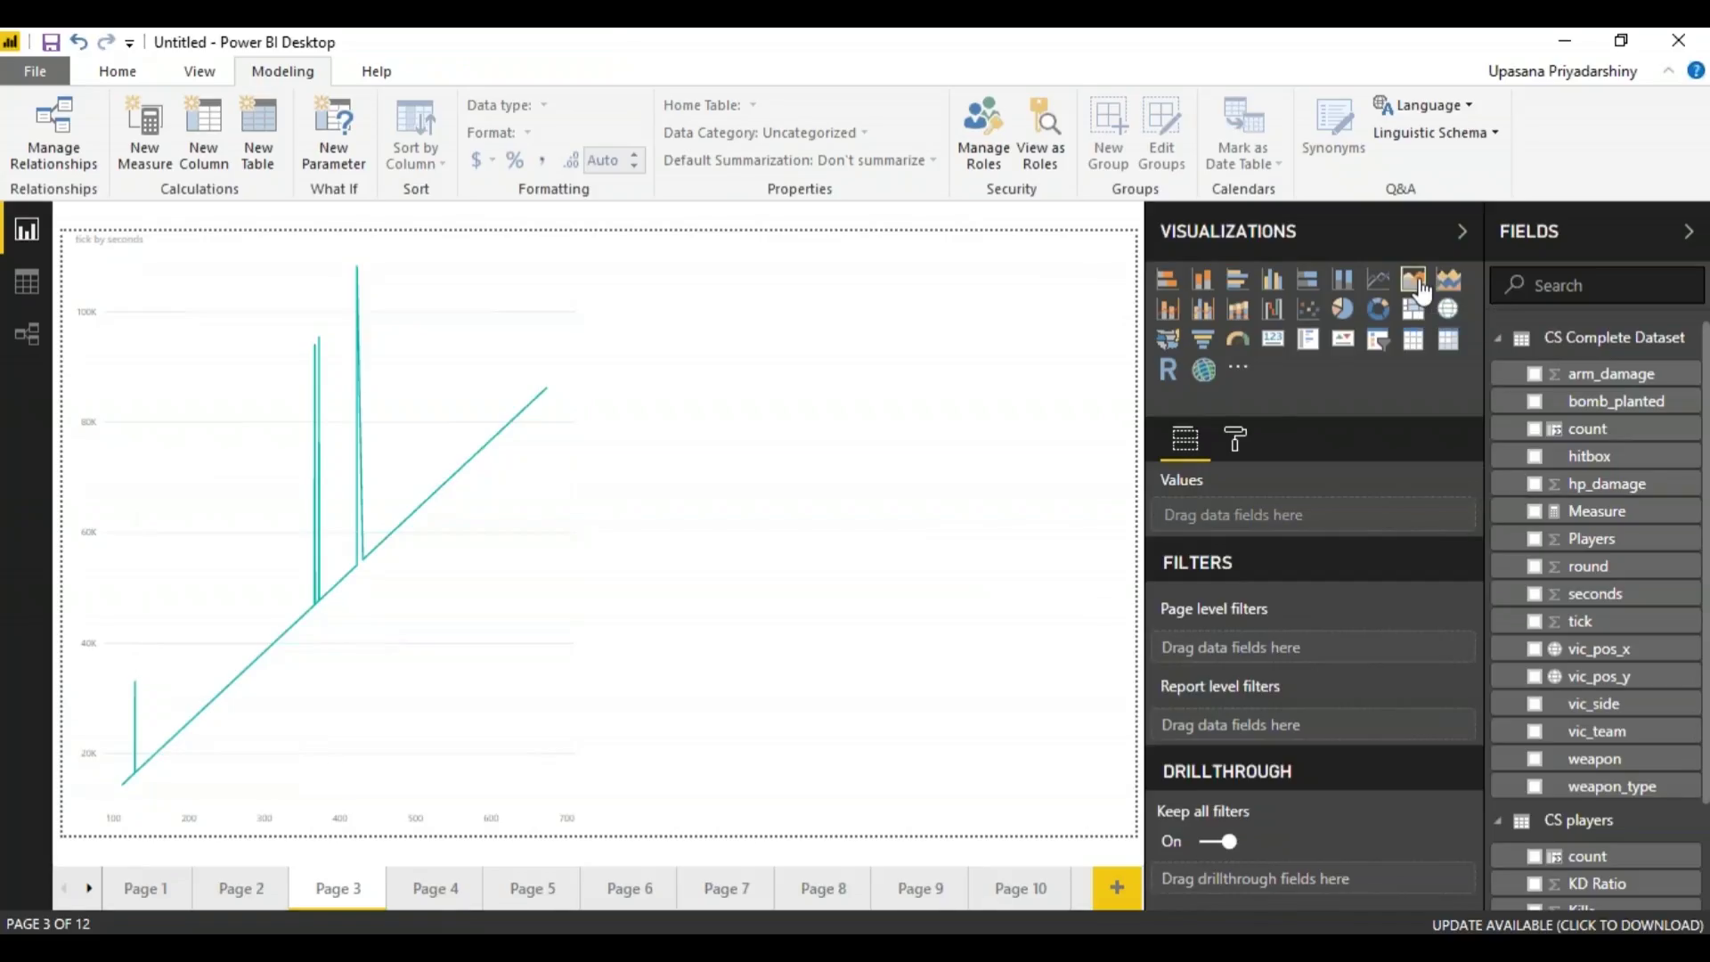
Step: Add an area chart of tick by seconds beside the line chart
click(1414, 277)
click(1580, 595)
drag(1576, 624, 1333, 684)
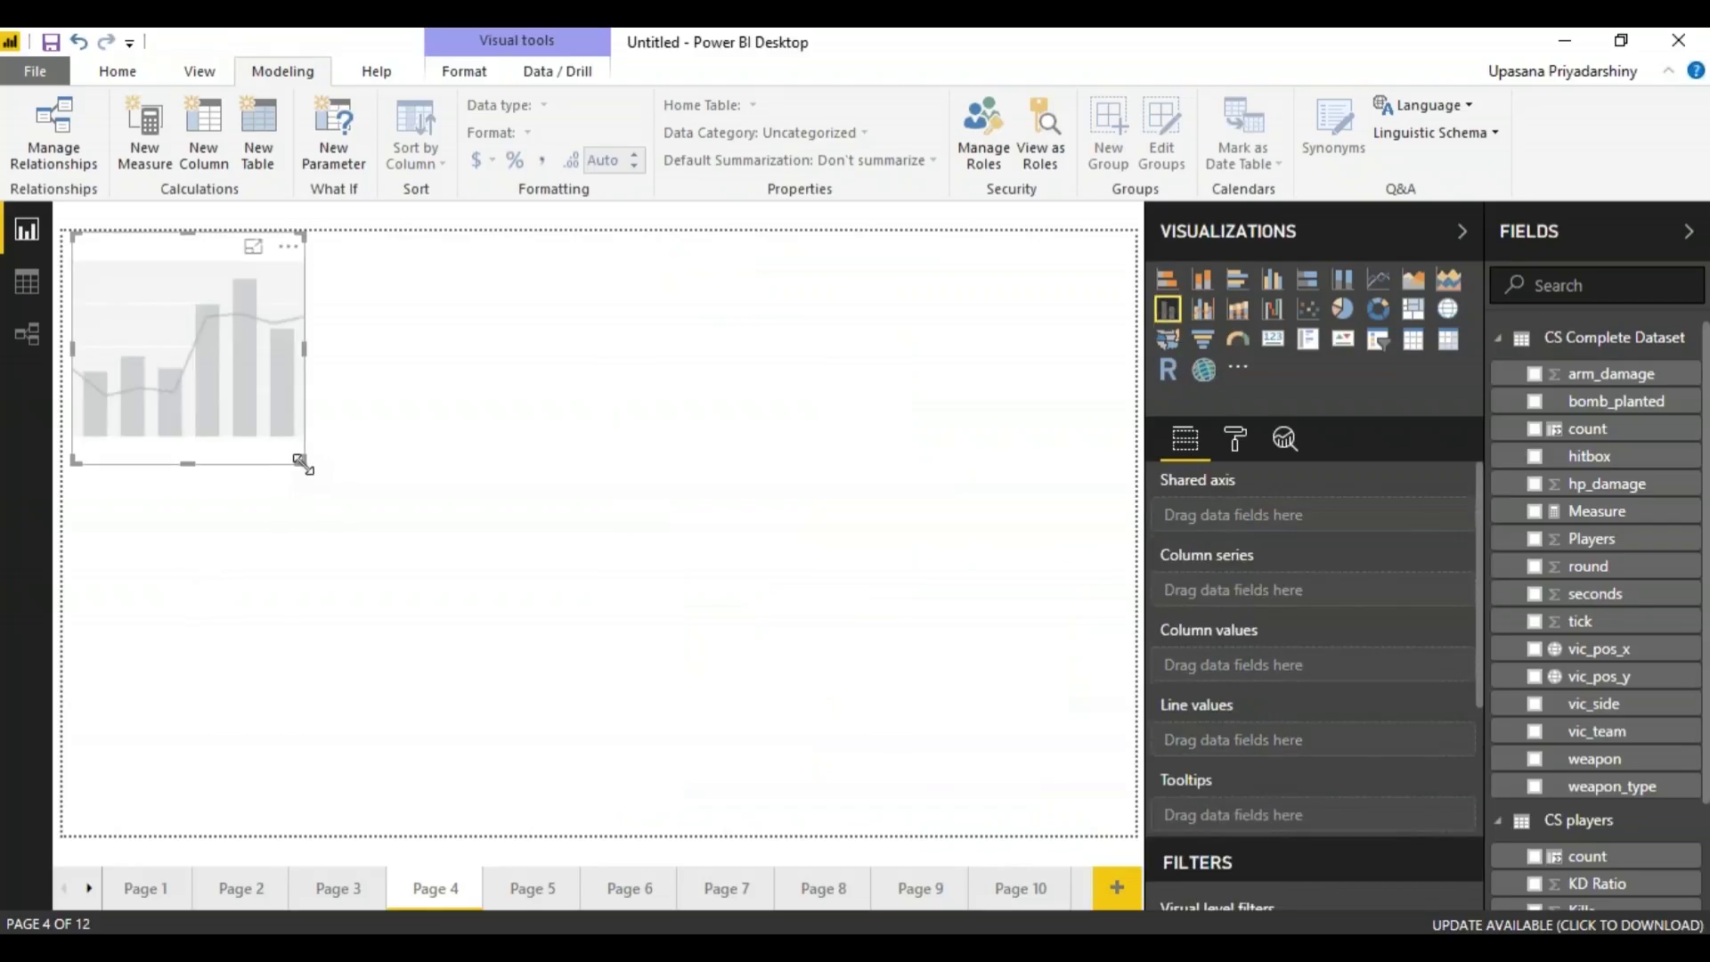
Step: Enlarge and widen the combo chart on Page 4
drag(303, 463, 566, 878)
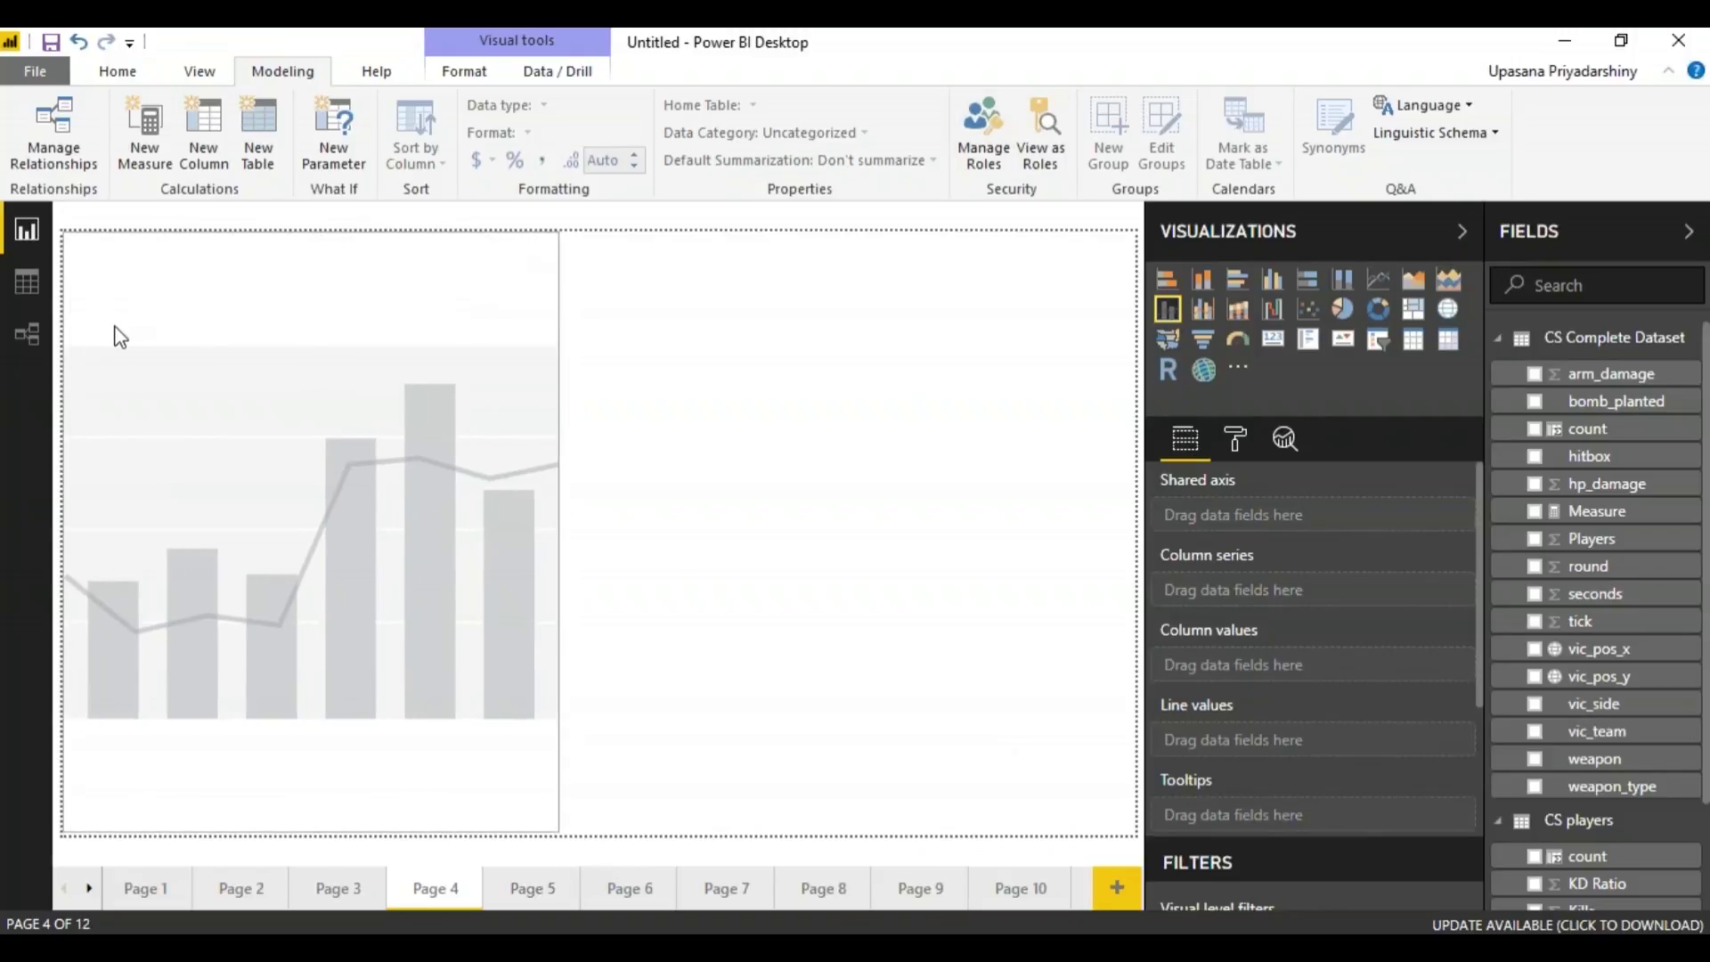
click(473, 485)
drag(558, 529, 596, 534)
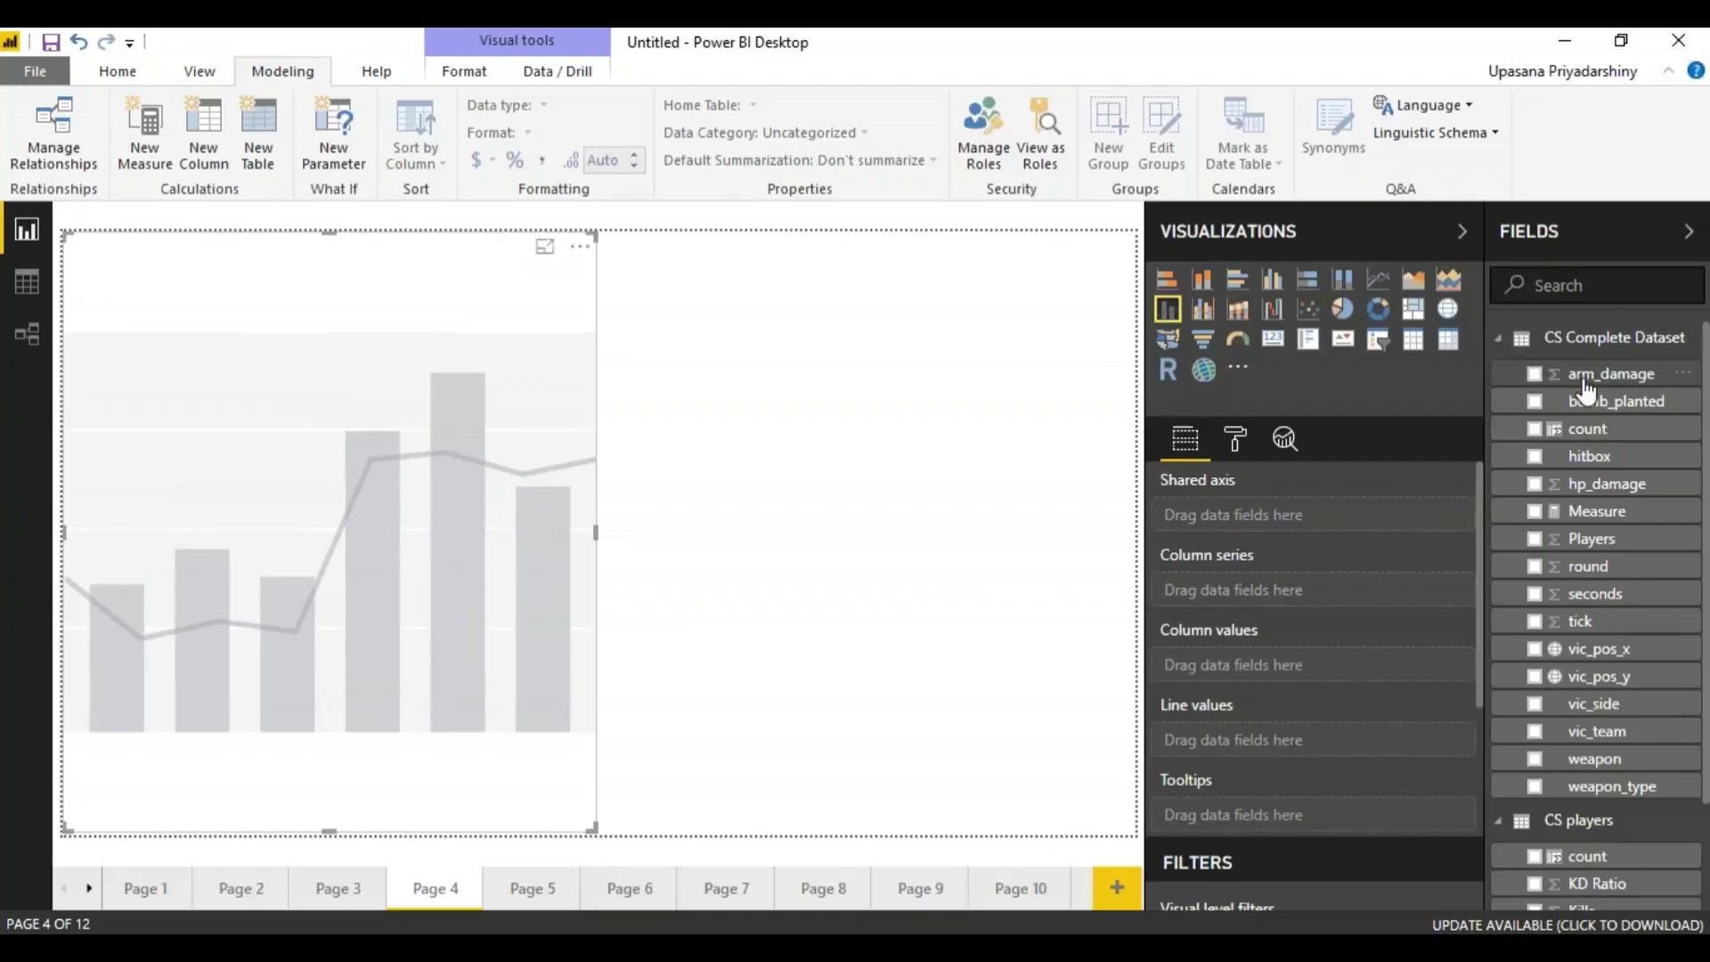
Step: Plot Kills as columns and KD Ratio as a line for each Player
click(1502, 340)
drag(1615, 546, 1411, 517)
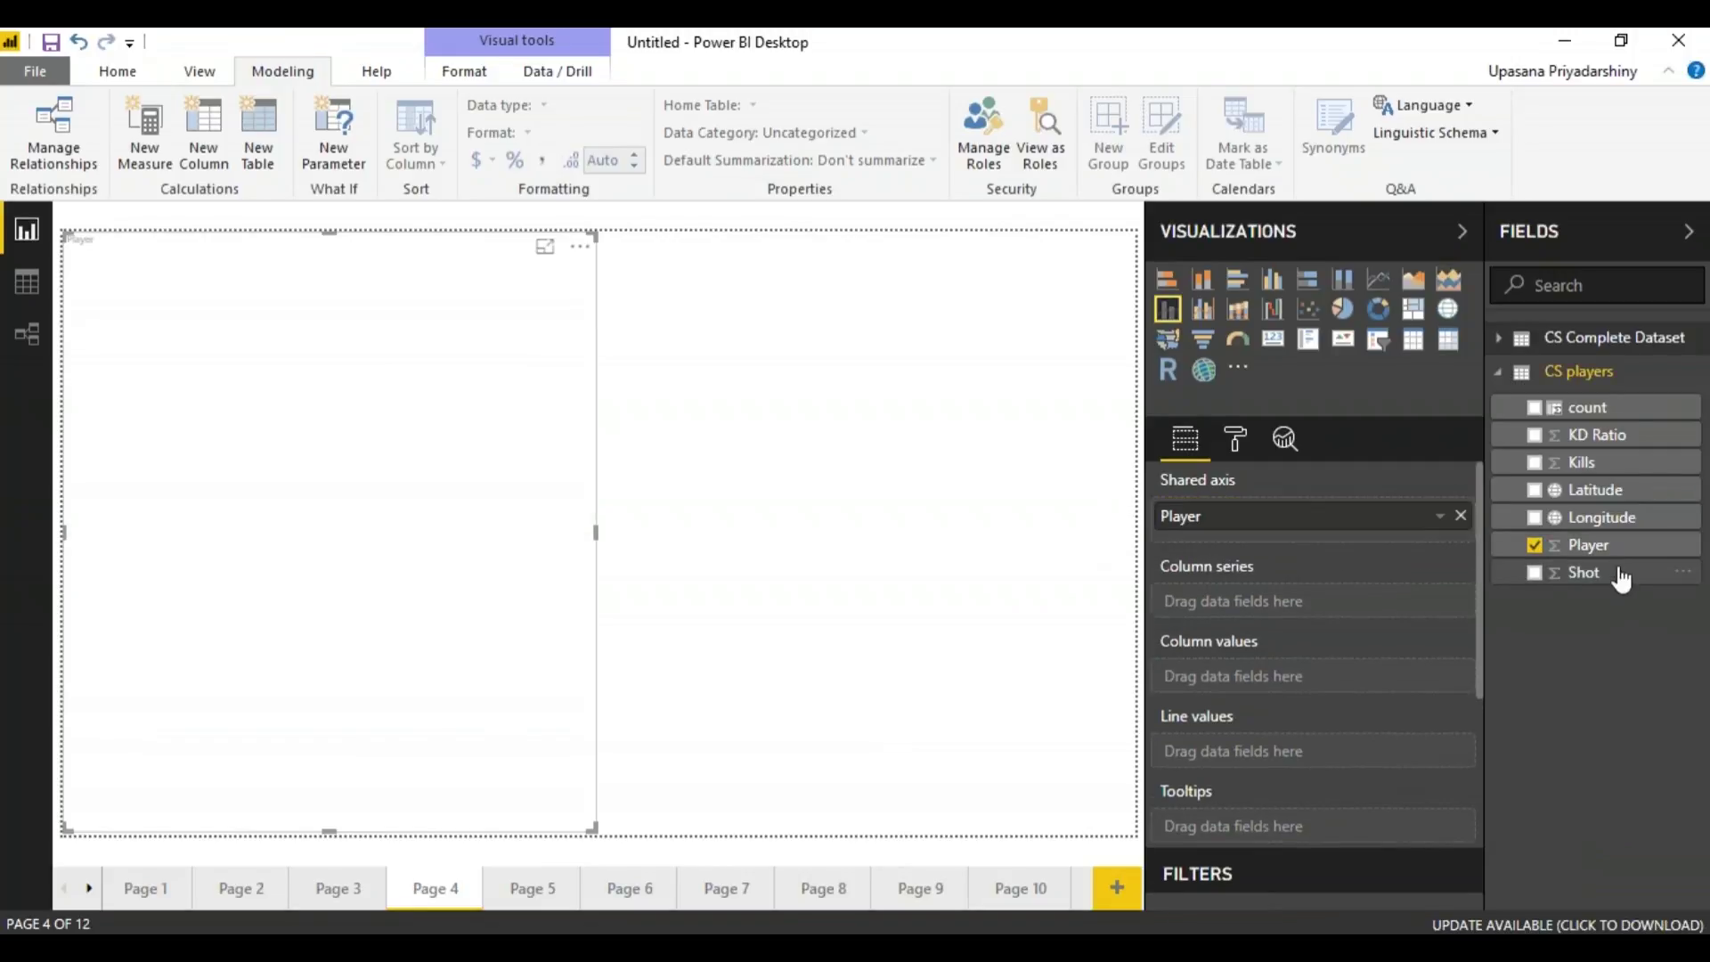
click(1607, 435)
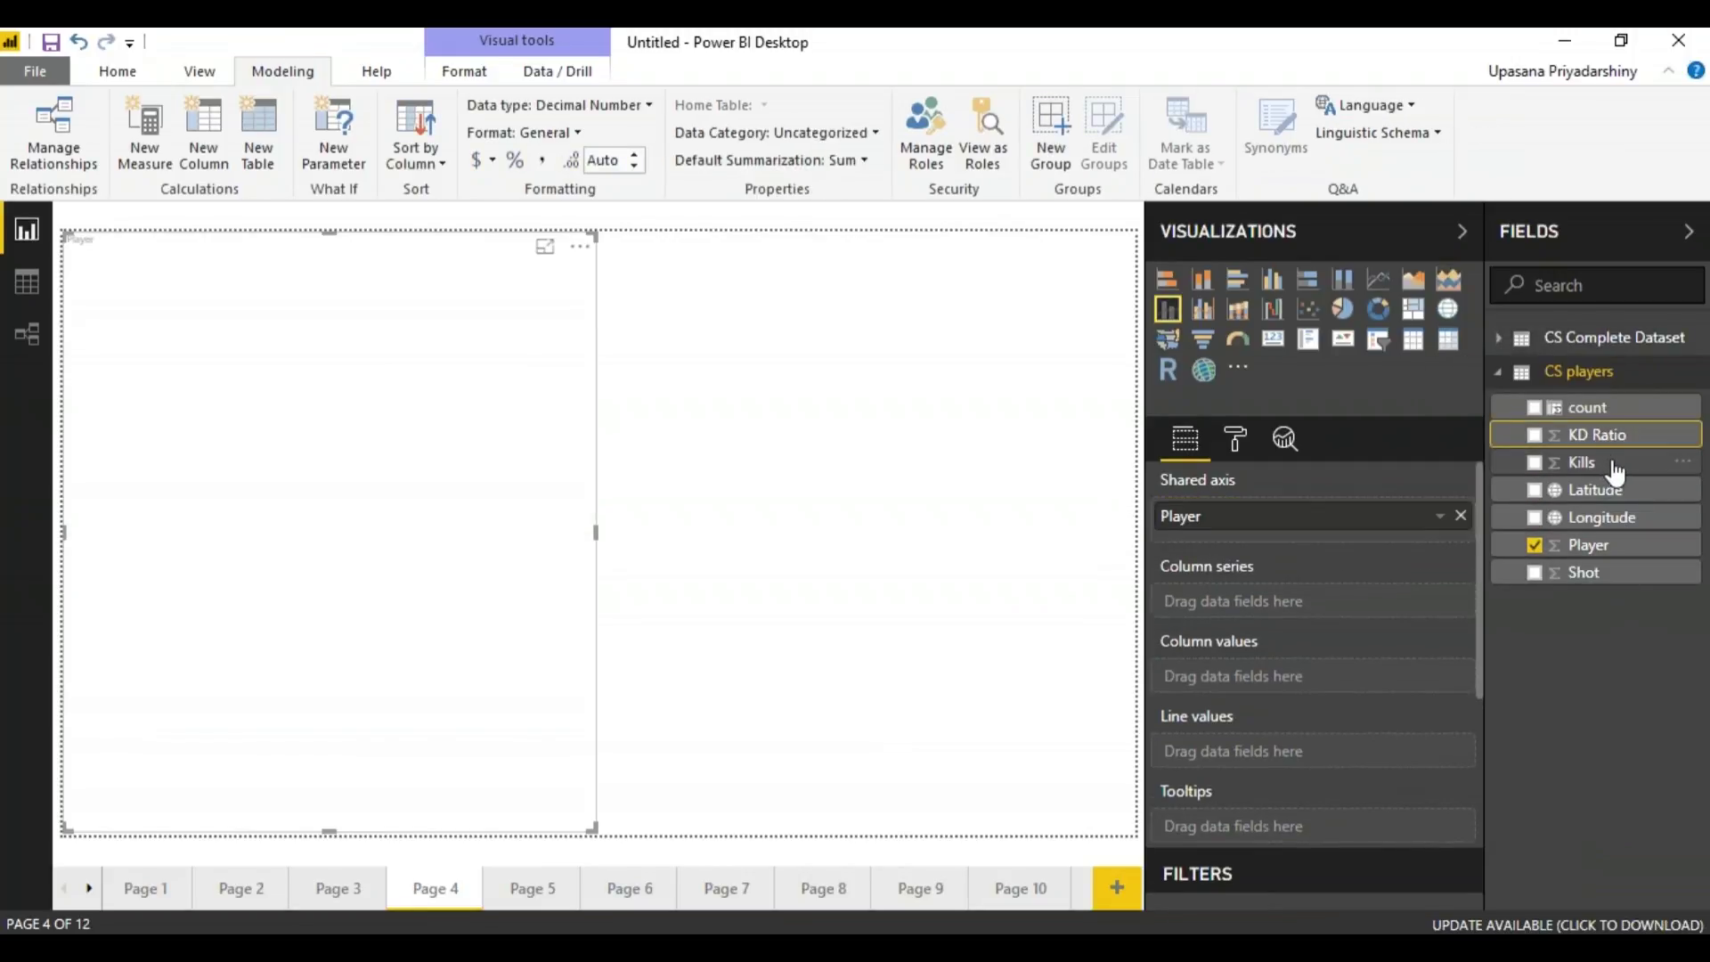
drag(1614, 472, 1302, 688)
drag(1603, 436, 1316, 770)
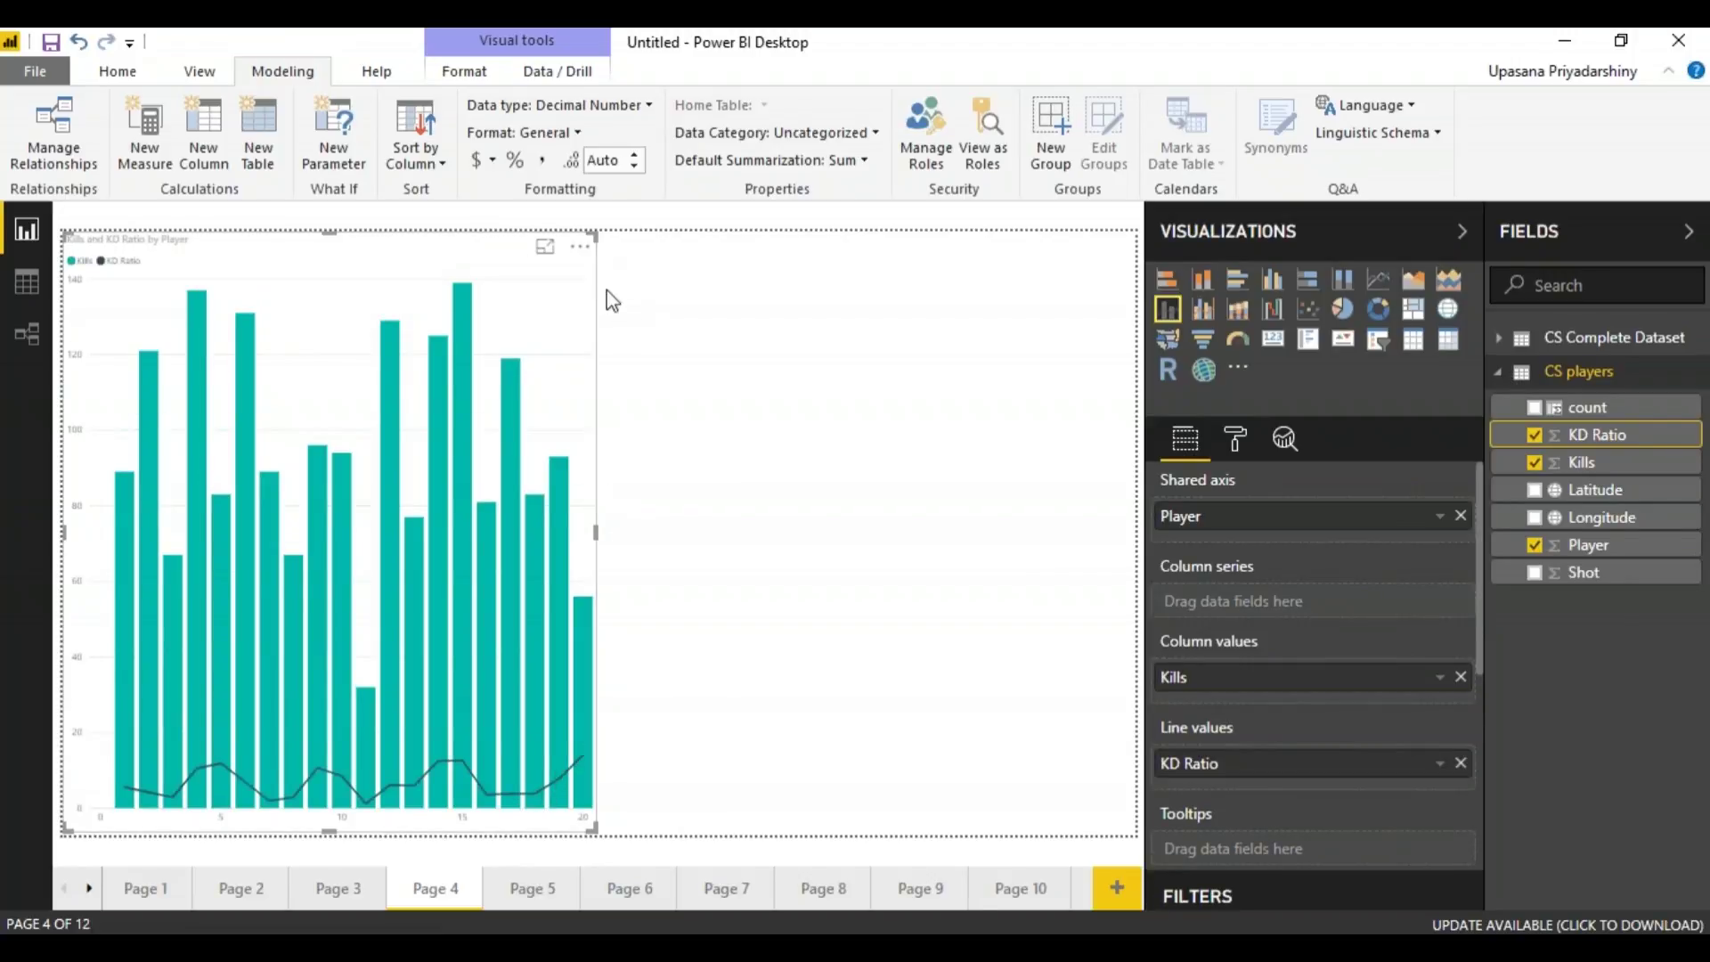
Step: Add an empty ribbon chart beside the combo chart on Page 4
click(1060, 604)
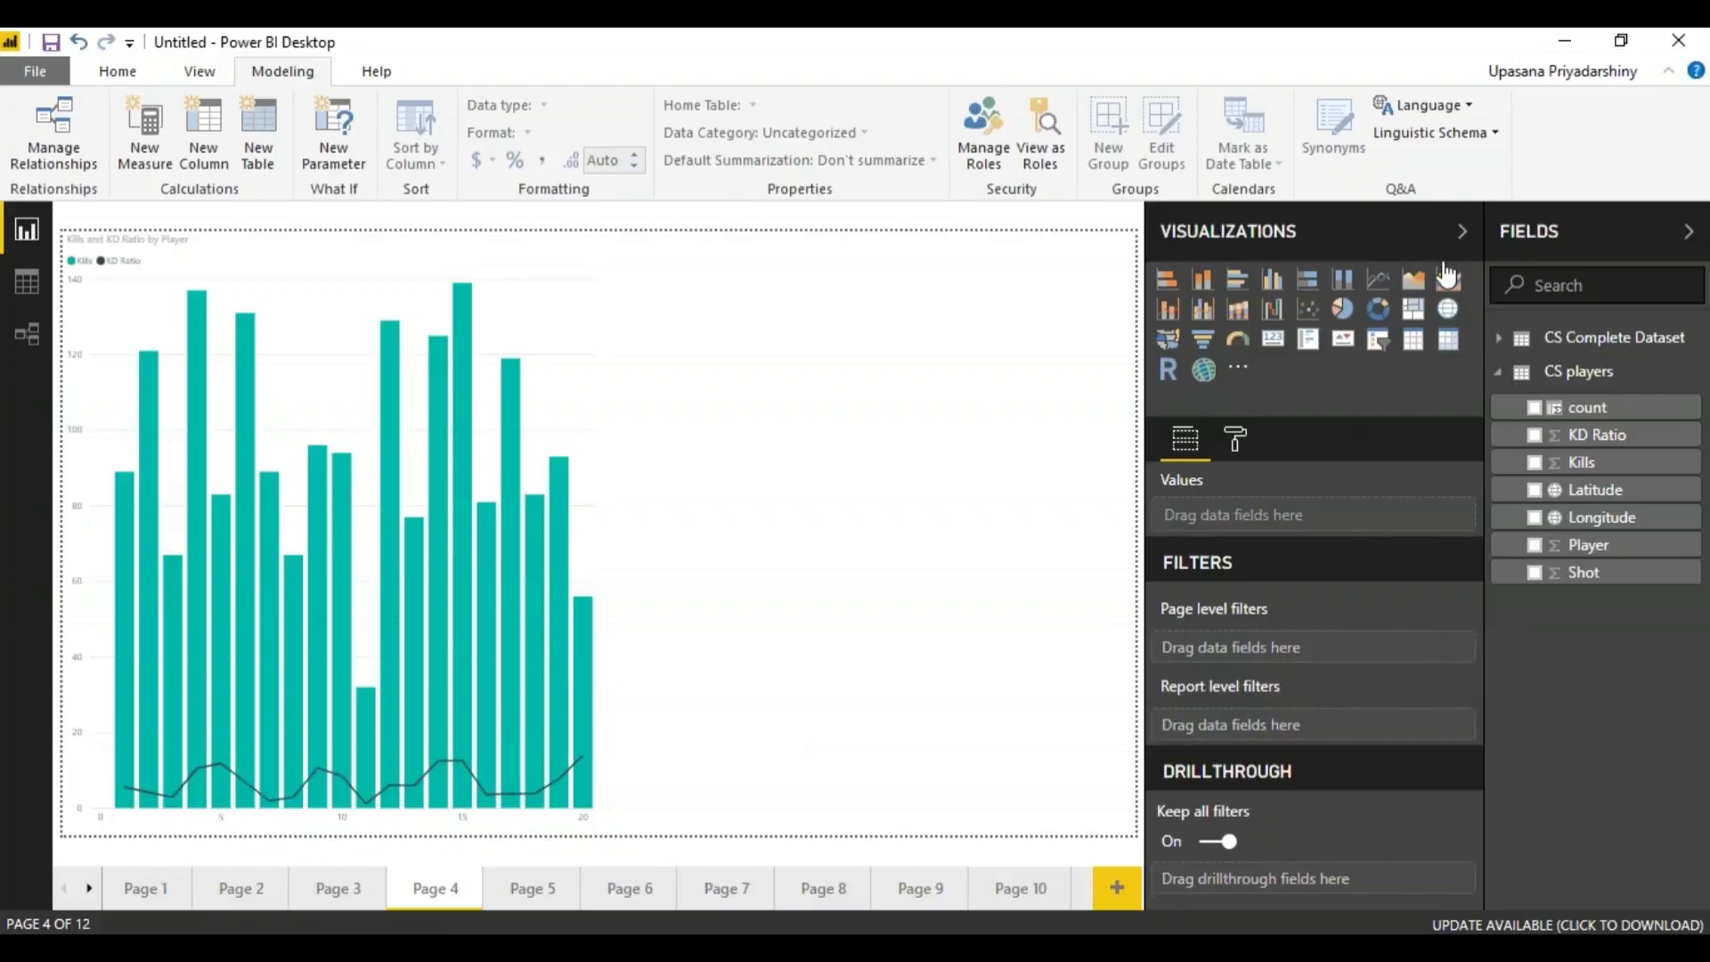
click(1237, 309)
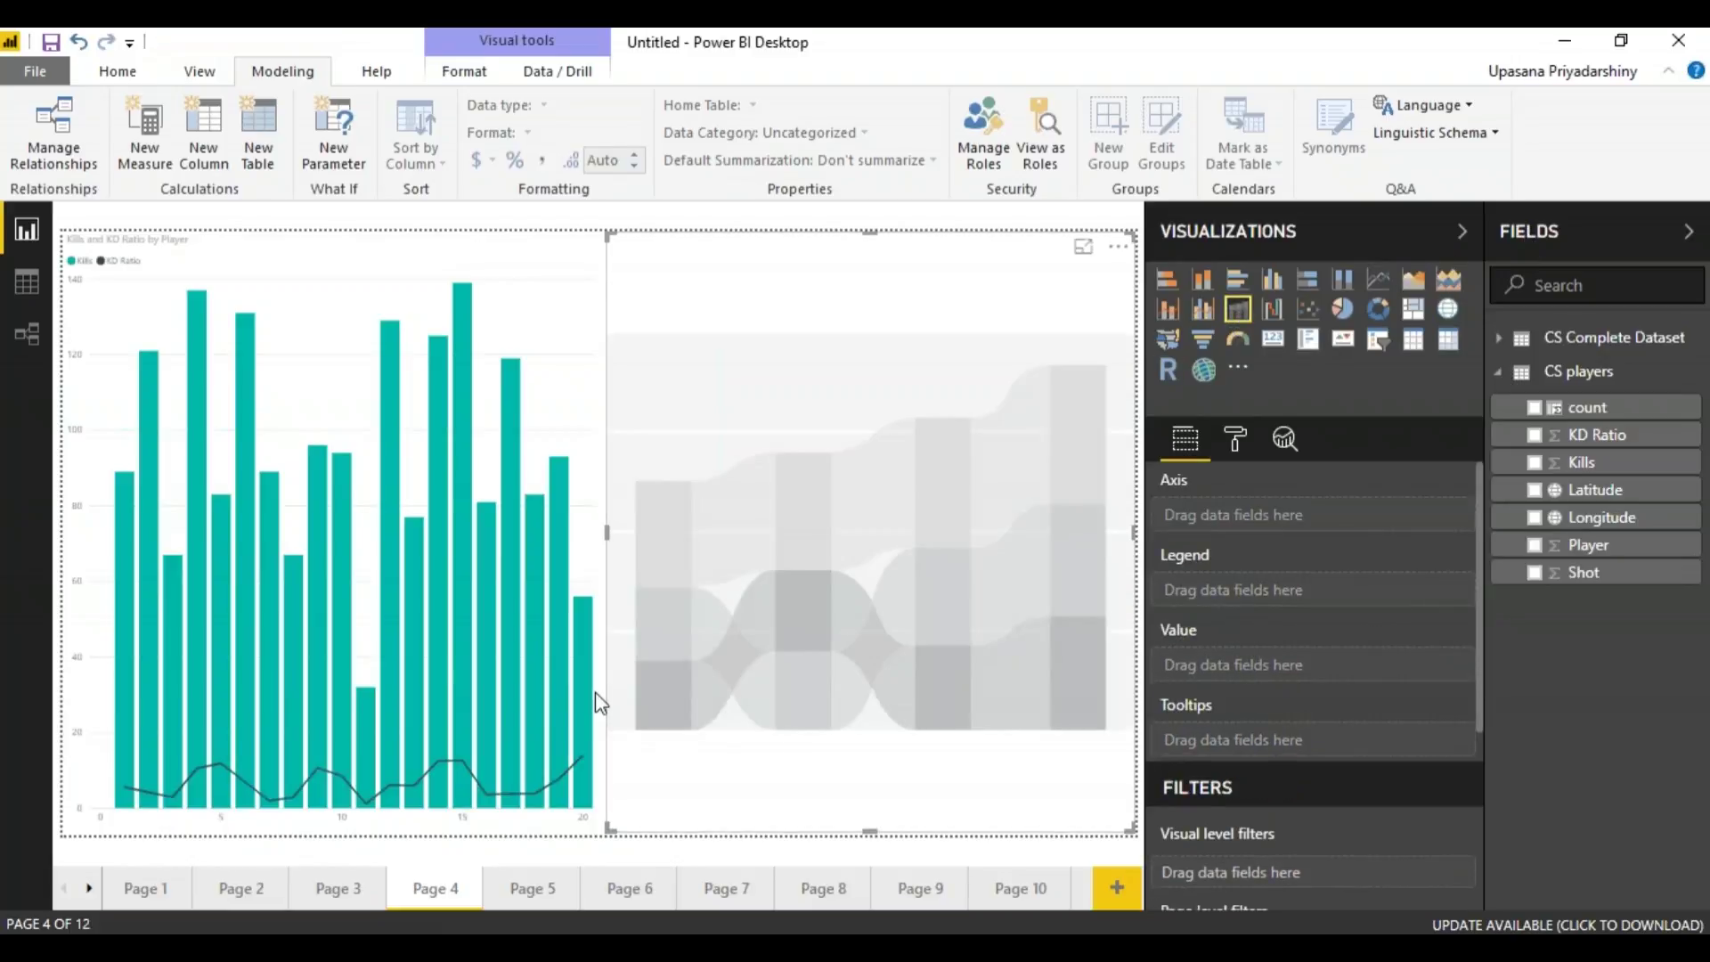
click(1549, 338)
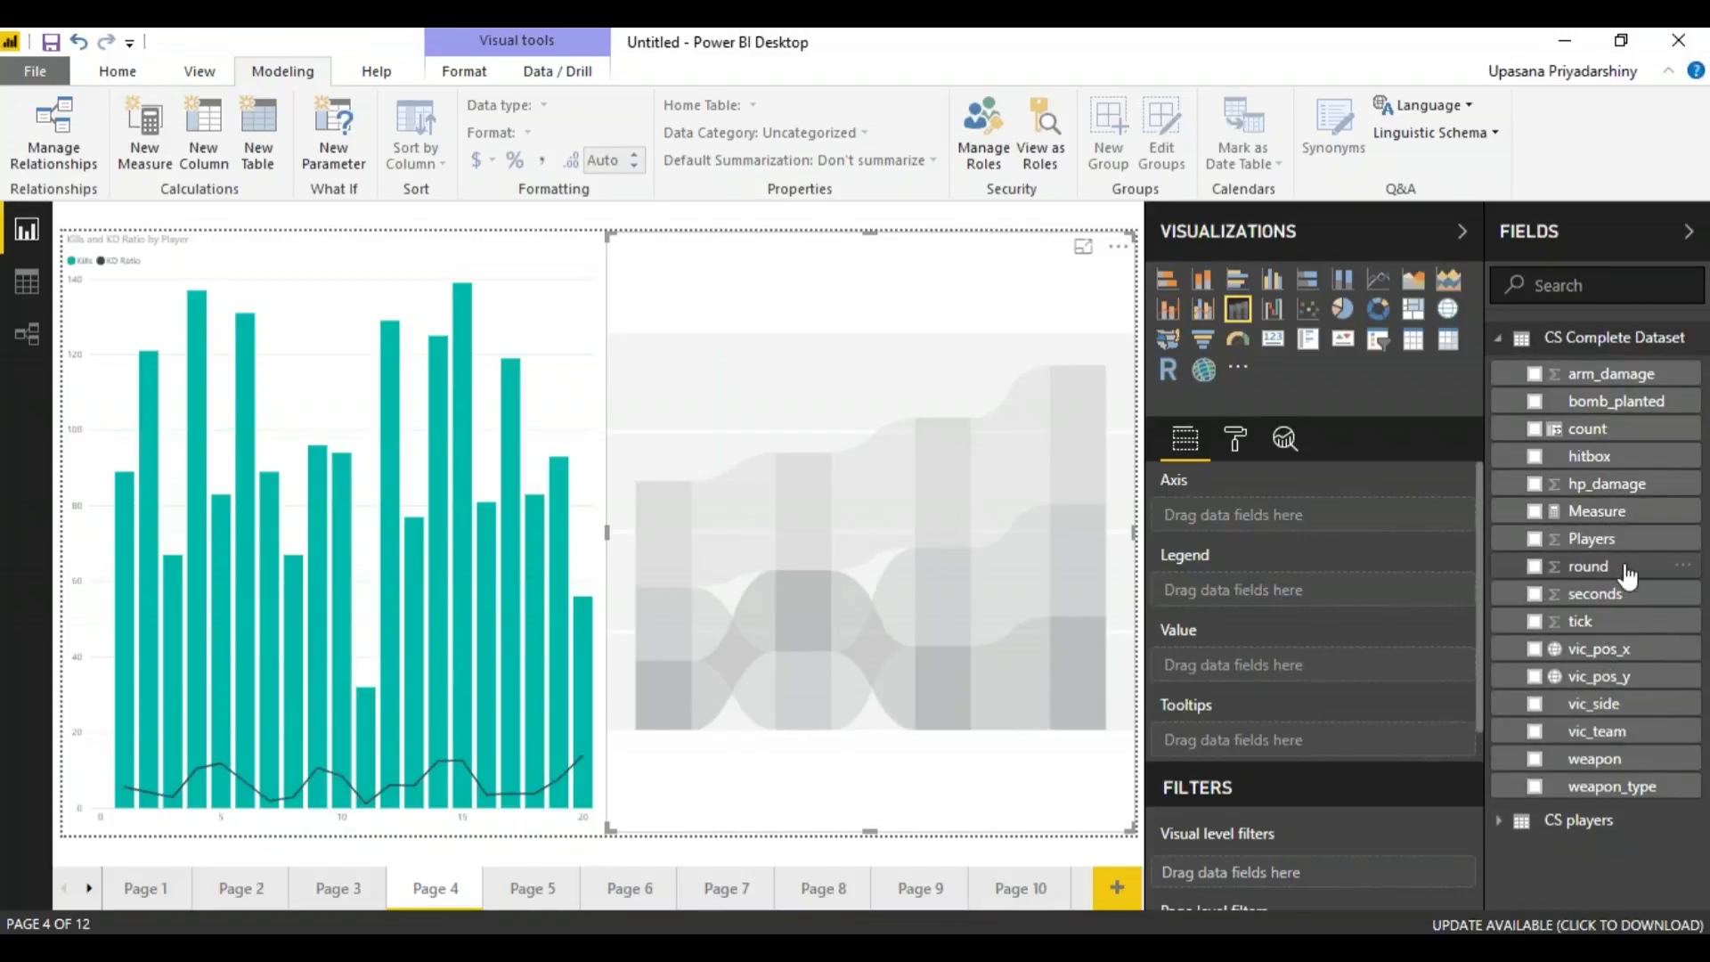
Step: Set the ribbon chart to show Count of weapon by round, split by weapon_type
drag(1628, 575, 1307, 518)
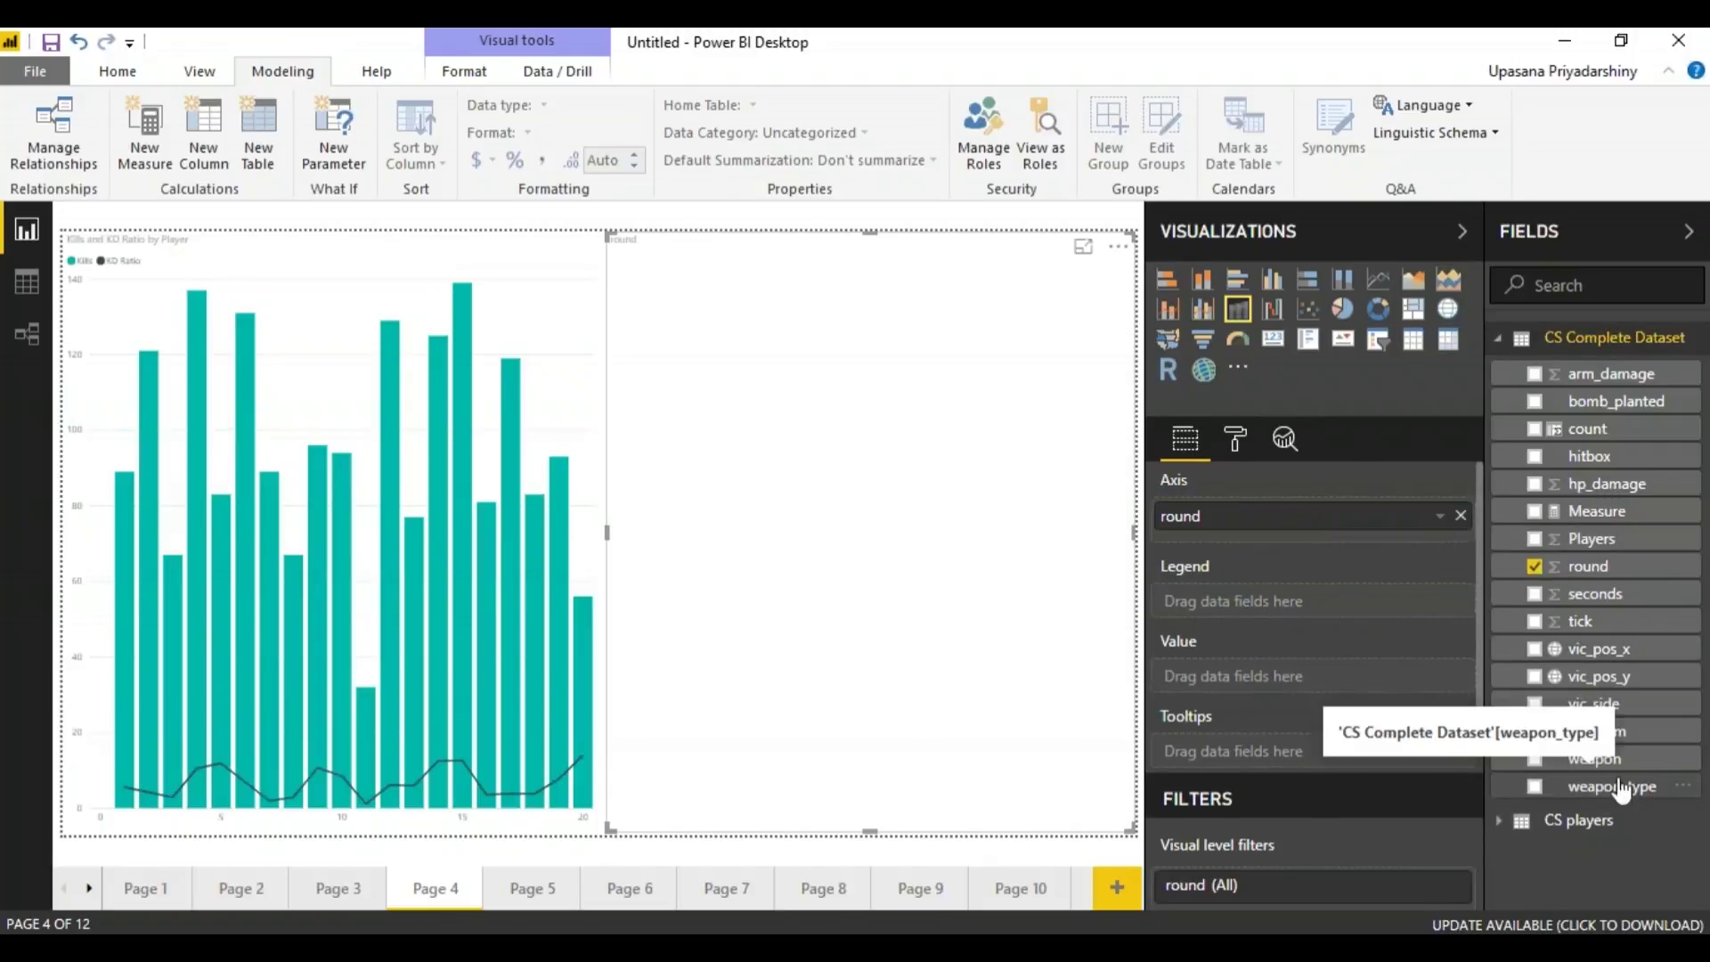
drag(1621, 788, 1215, 604)
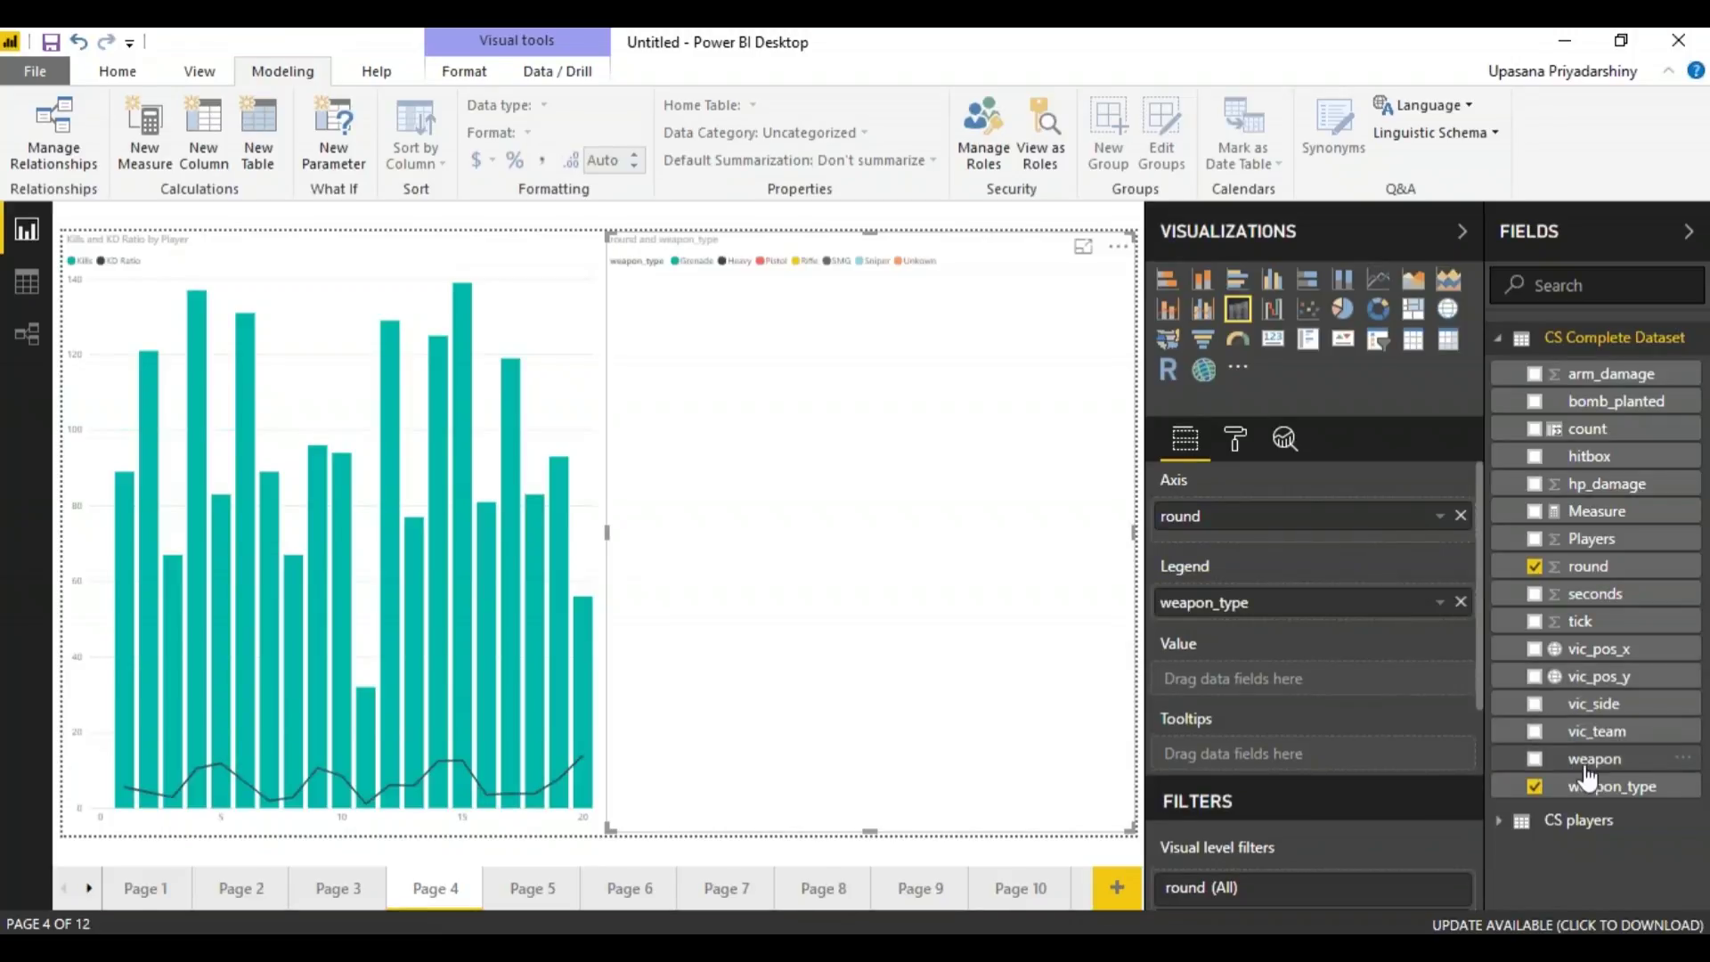
drag(1594, 759, 1268, 694)
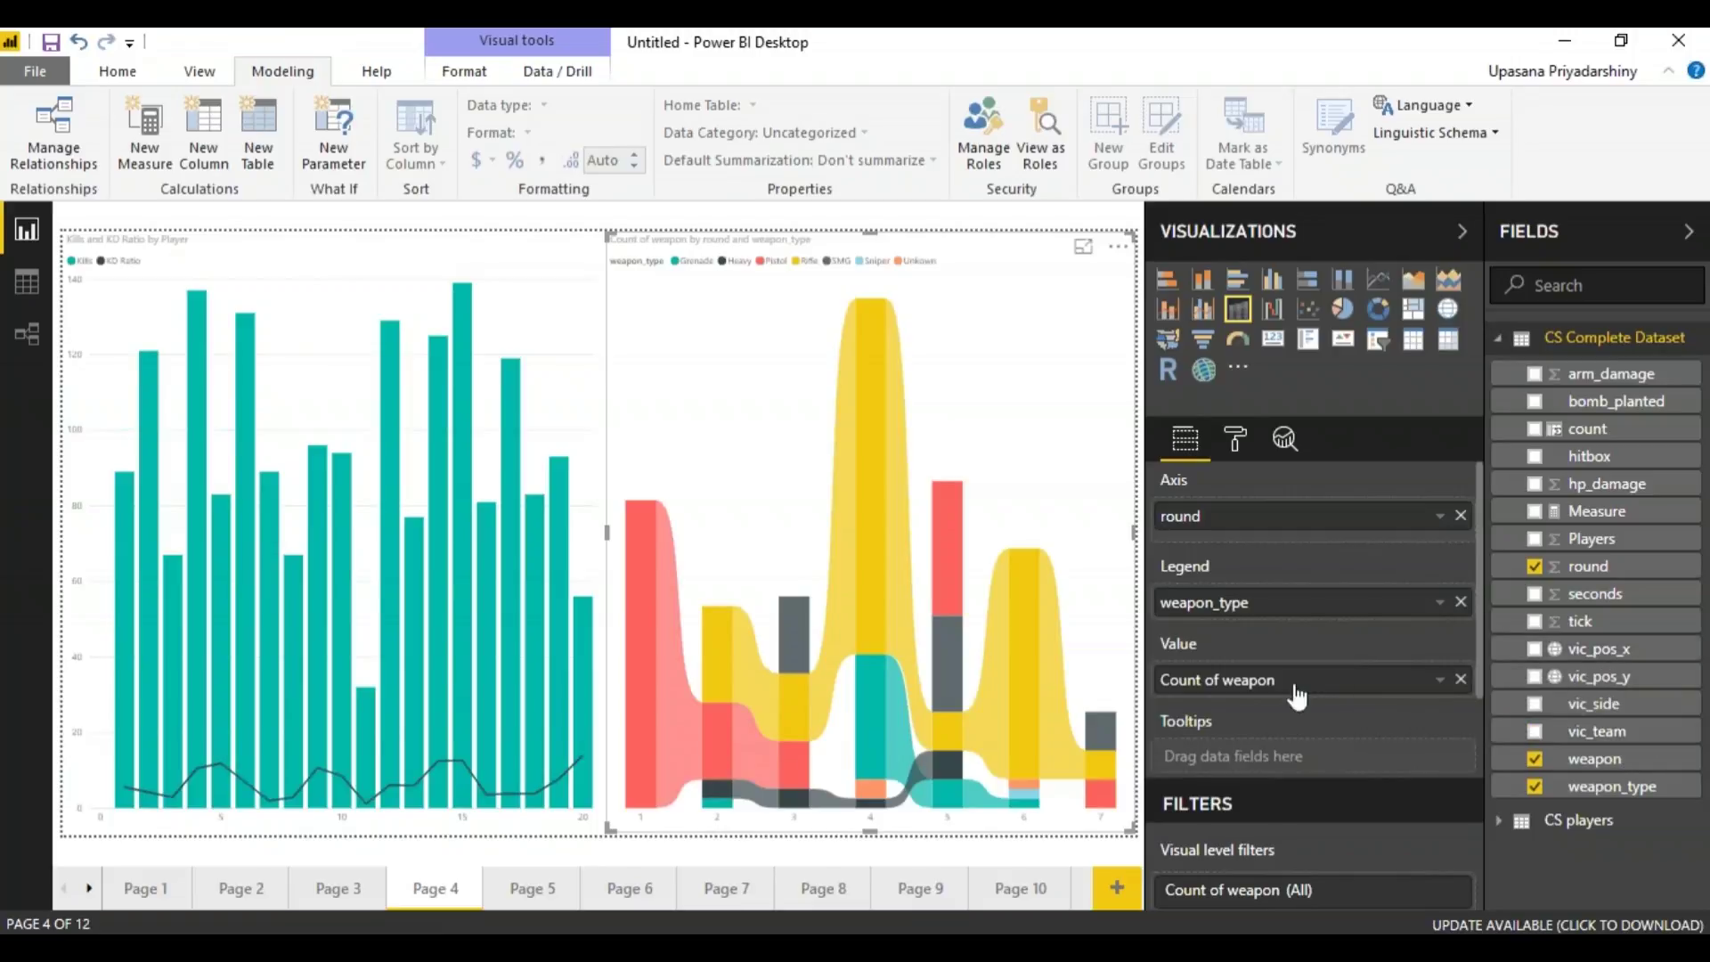
click(1439, 680)
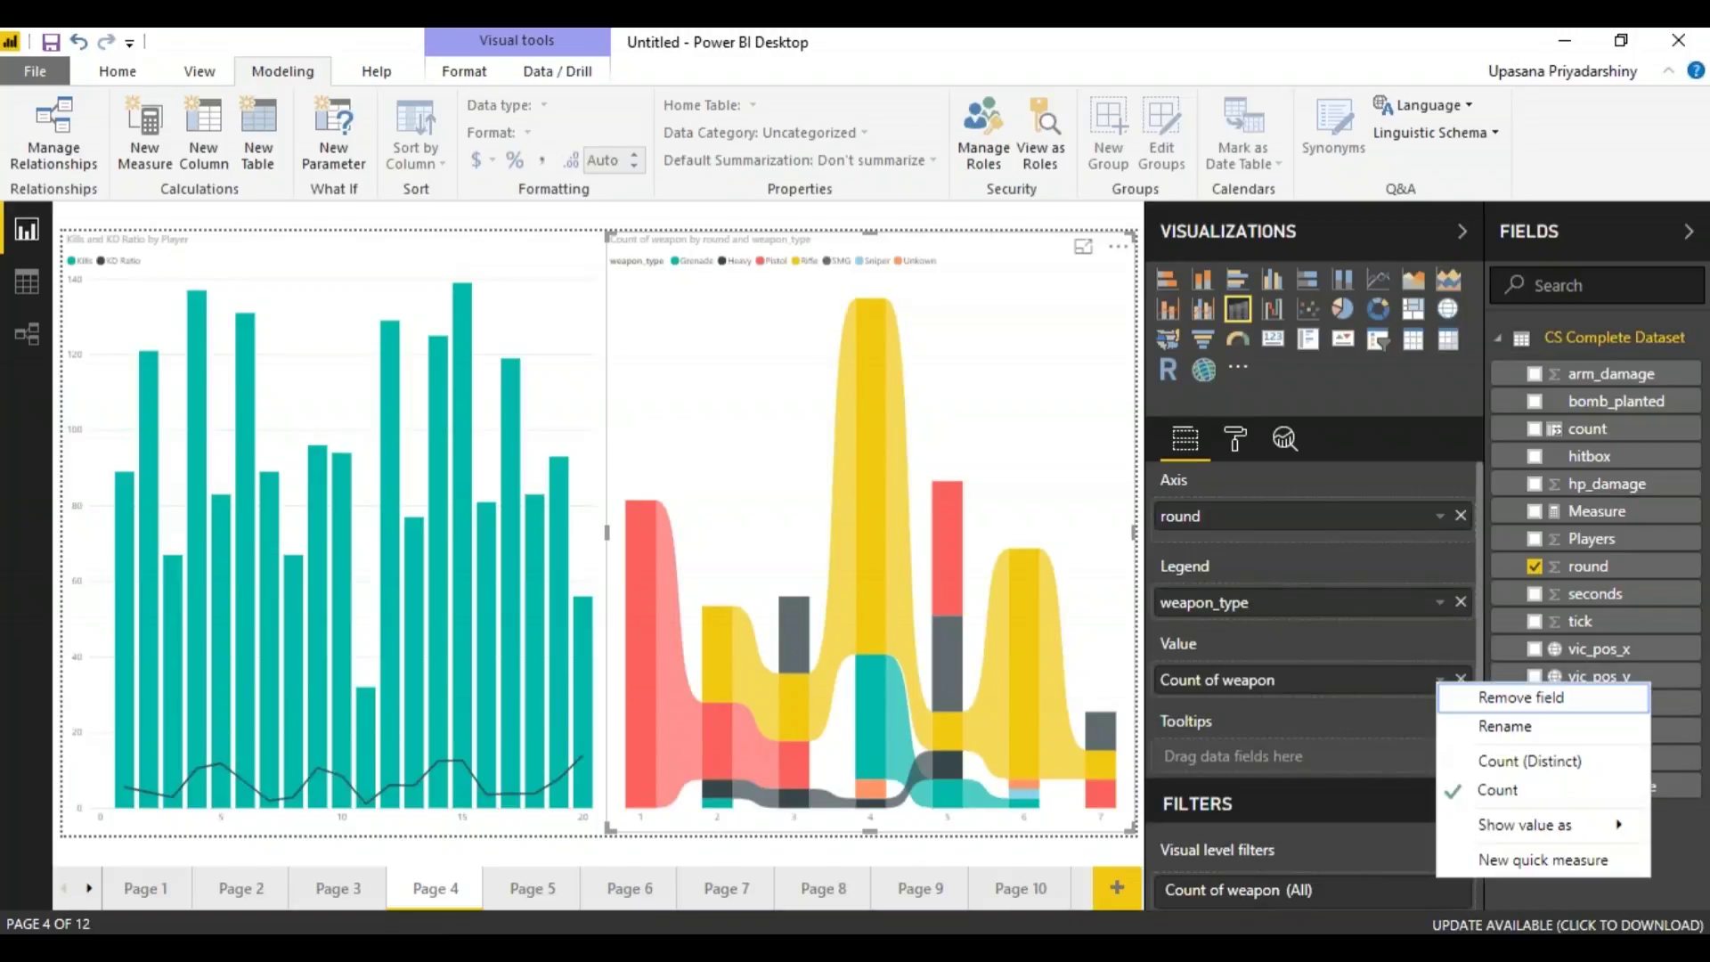
click(1491, 790)
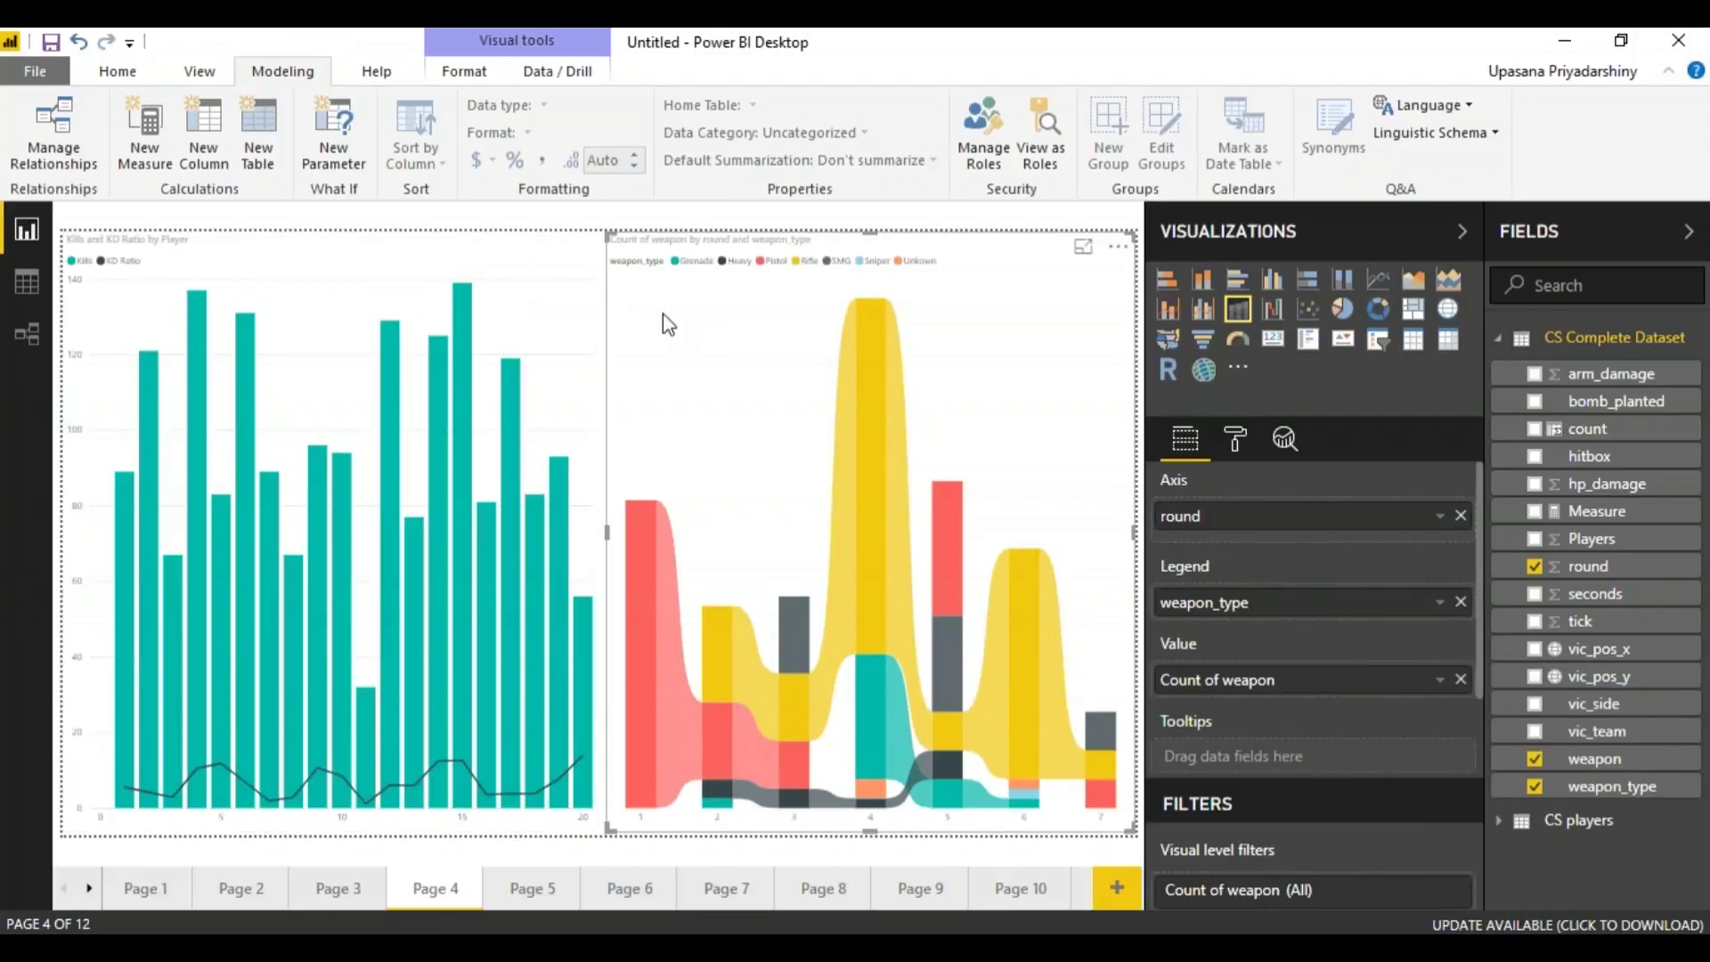
click(541, 296)
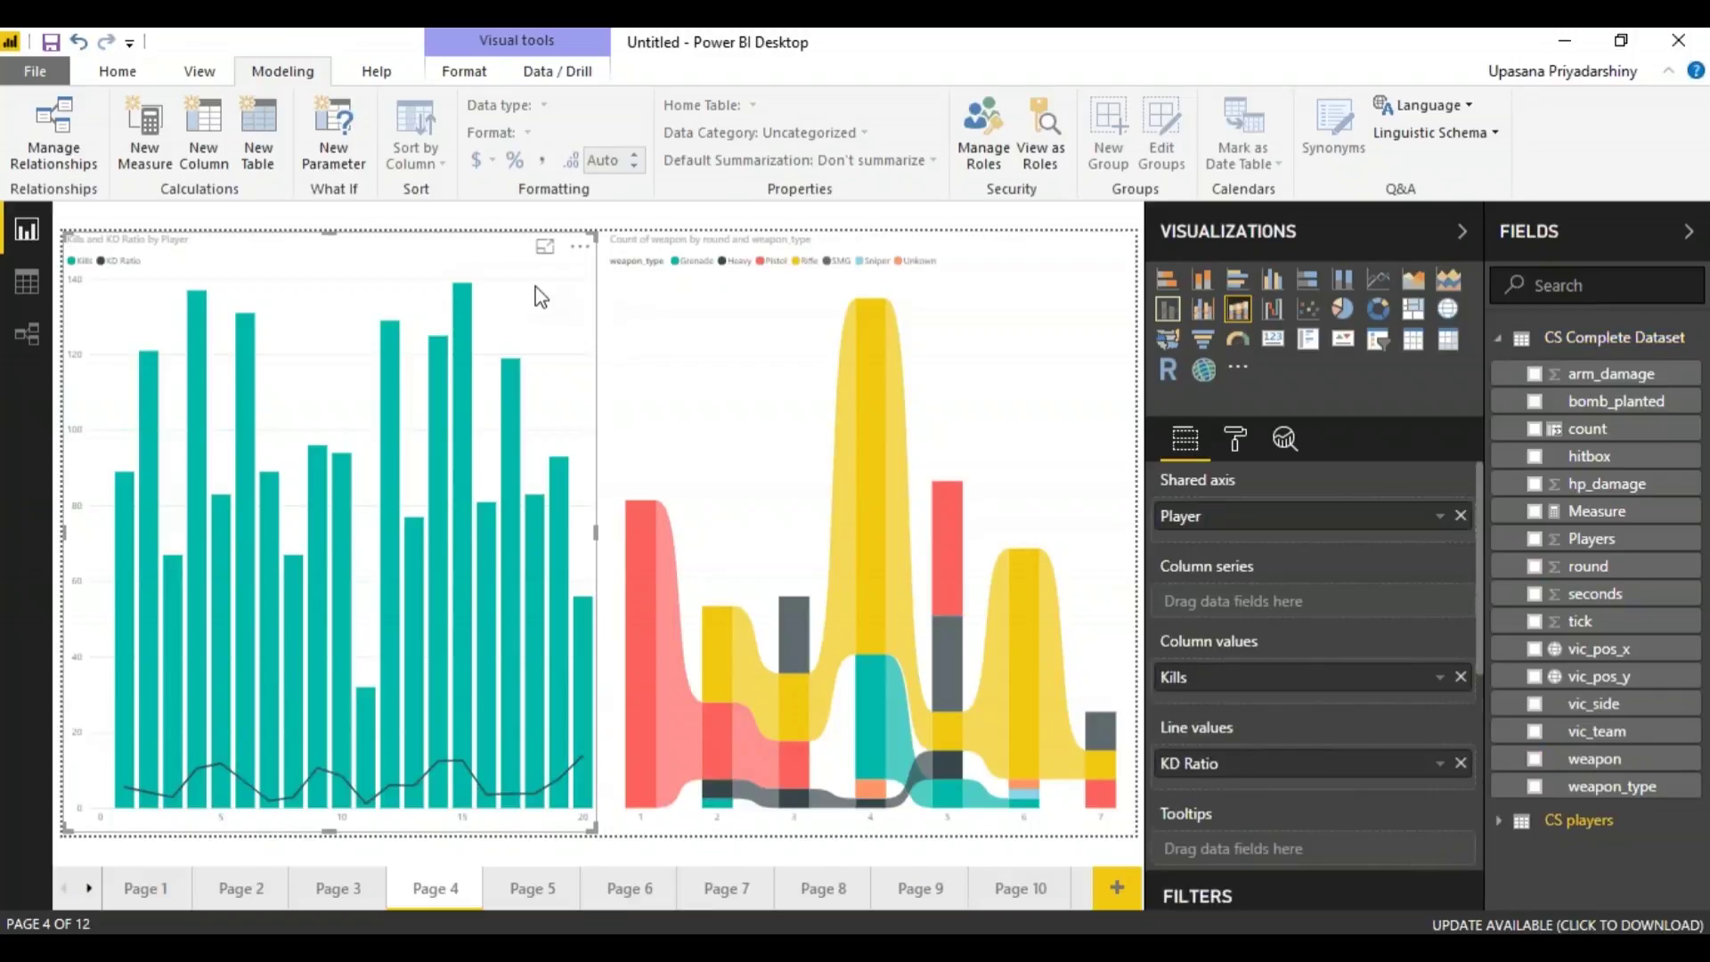
click(768, 351)
Step: Switch the report to the blank Page 5
mouse_move(888, 372)
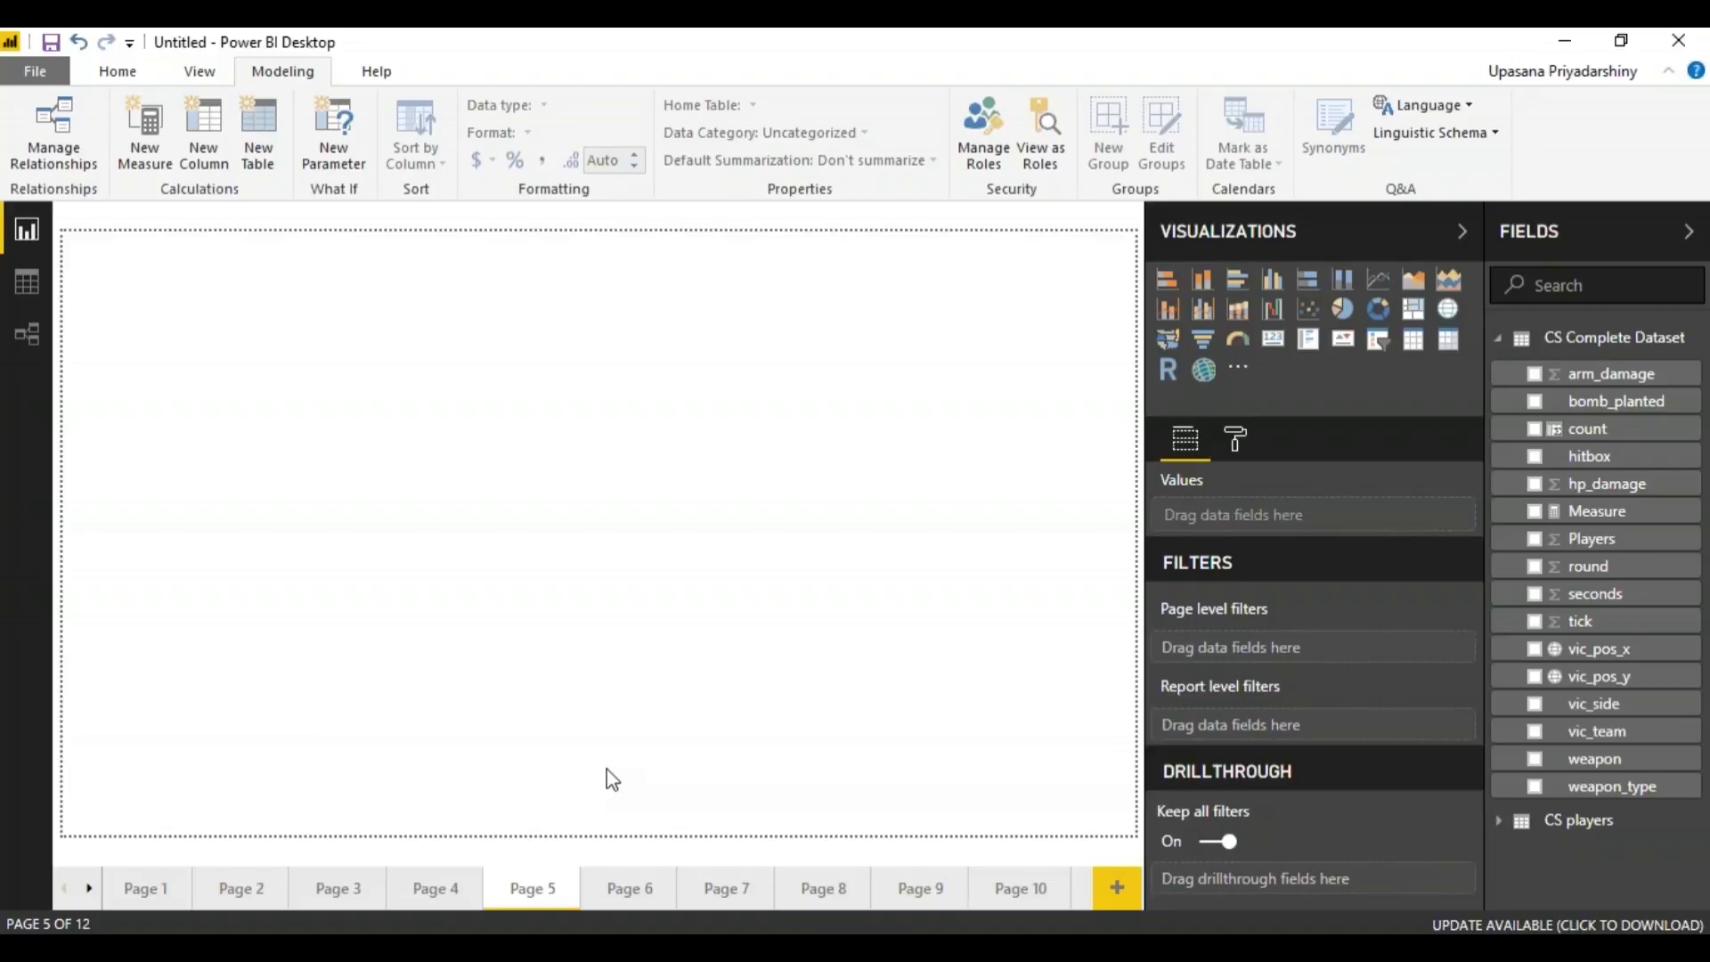
Step: Add an enlarged pie chart of Count of weapon by weapon on Page 5
click(1343, 309)
drag(302, 461, 543, 556)
drag(1594, 759, 1316, 511)
drag(1588, 769, 1287, 691)
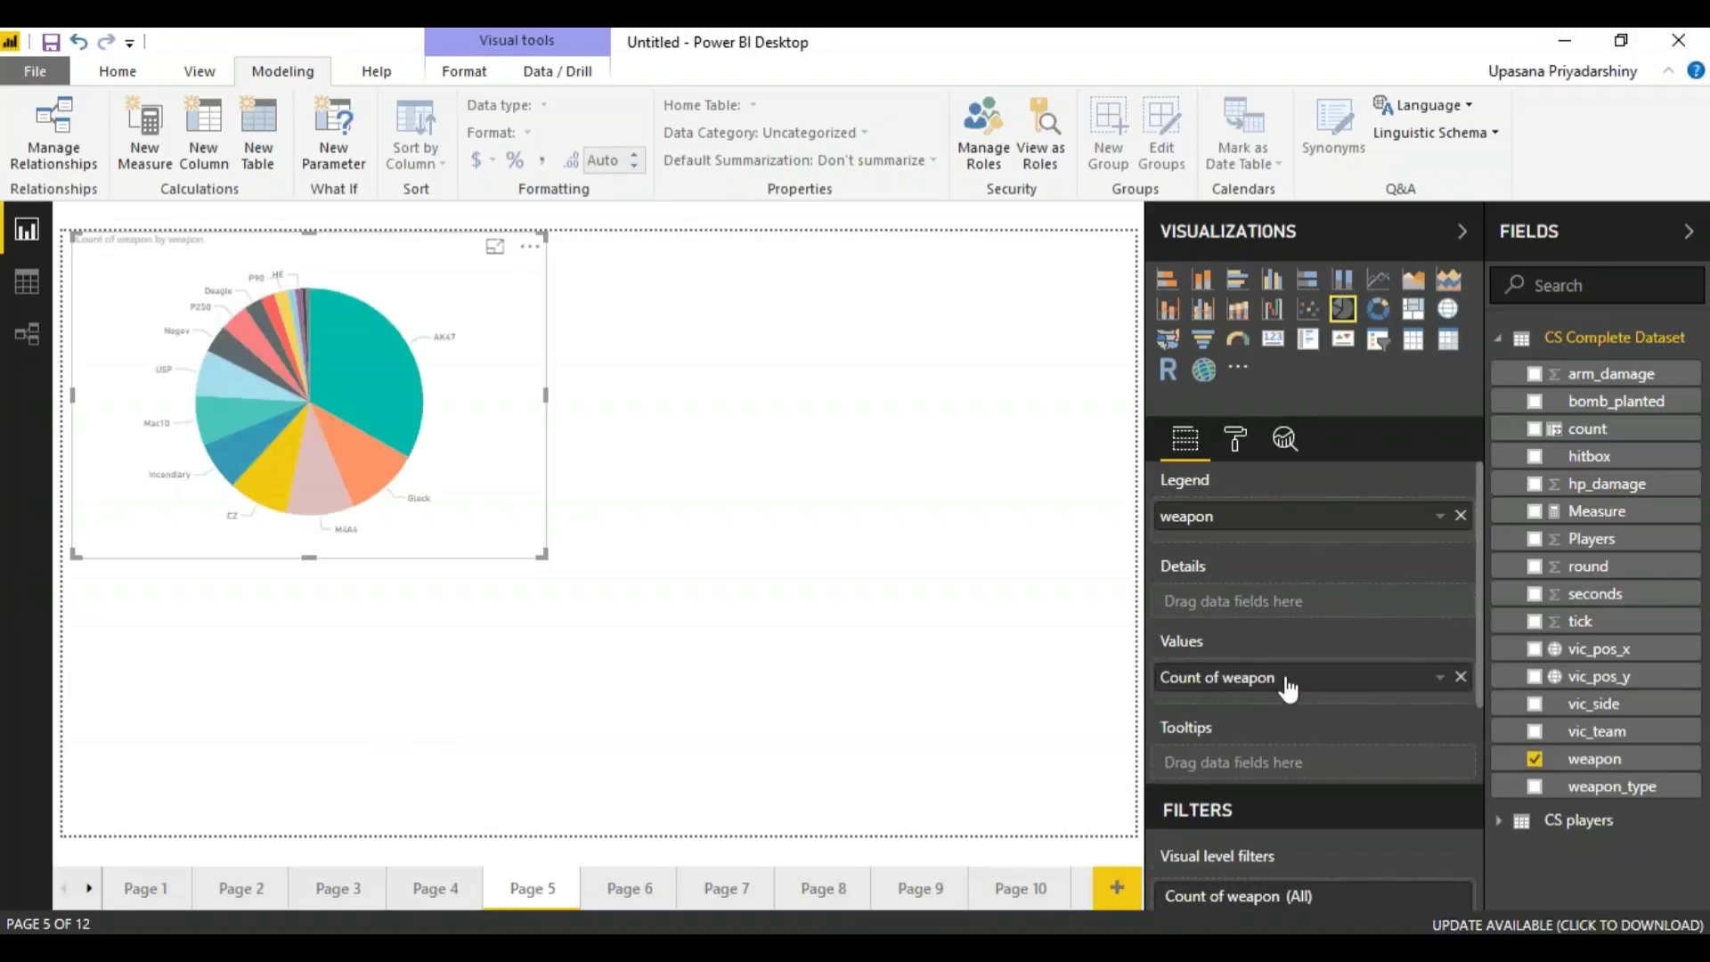
click(809, 371)
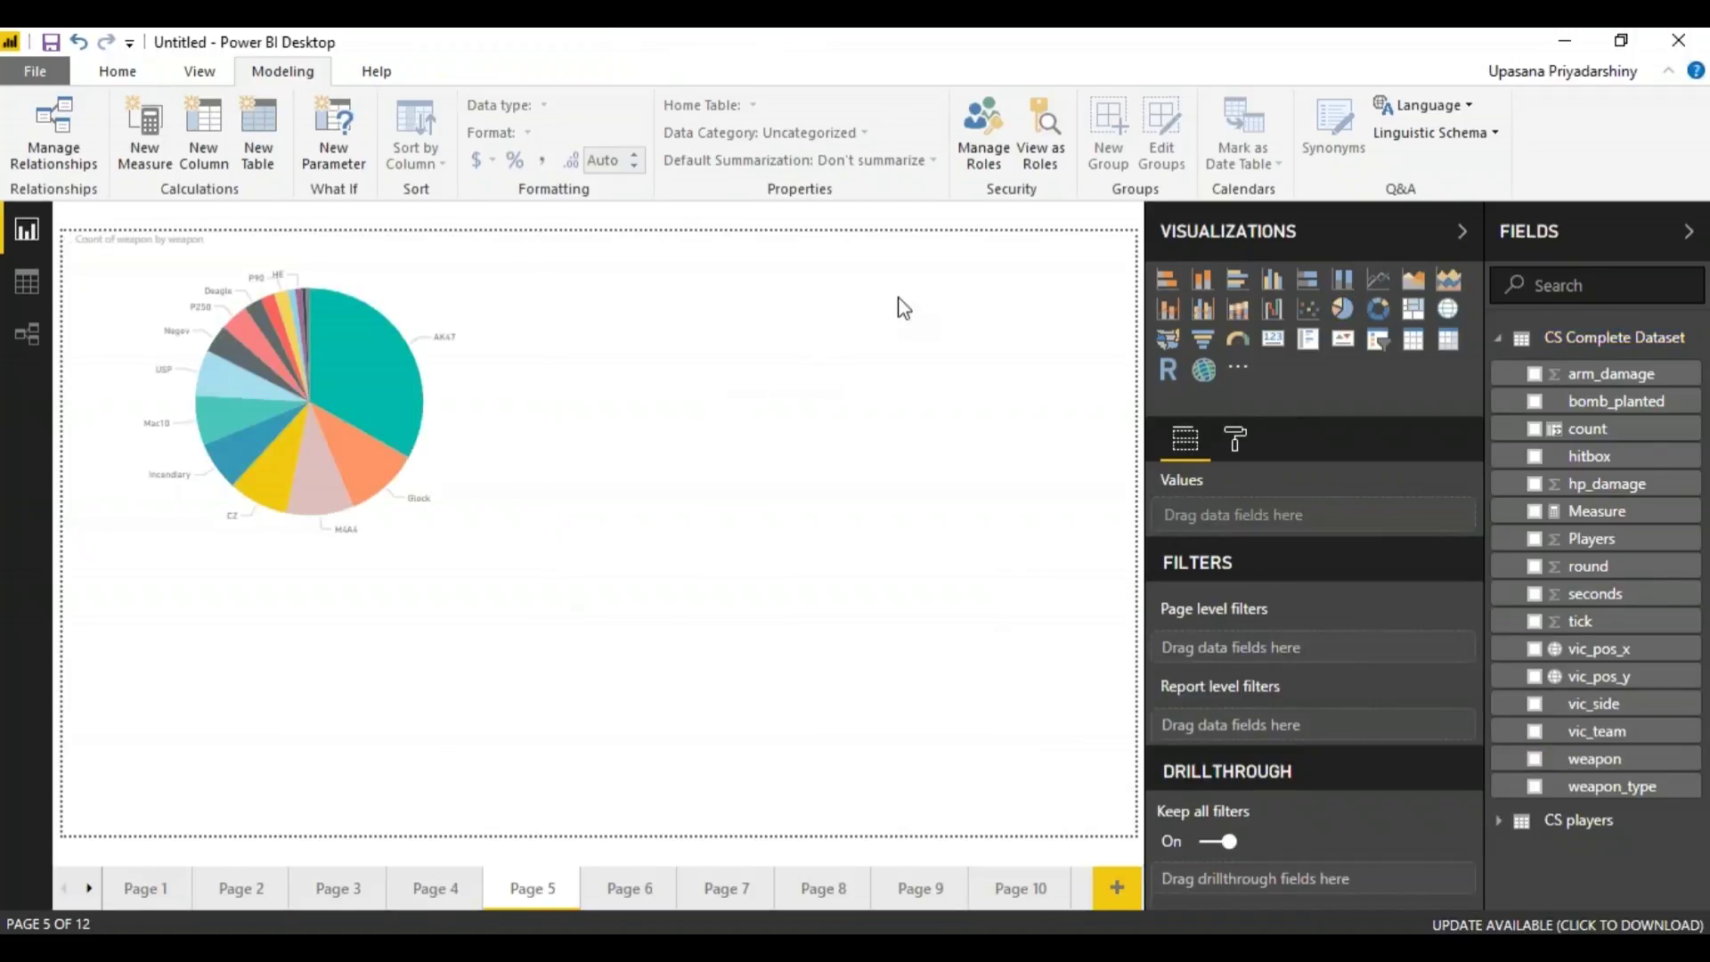
Step: Add a doughnut chart at the top right showing Count of weapon by weapon
click(1378, 309)
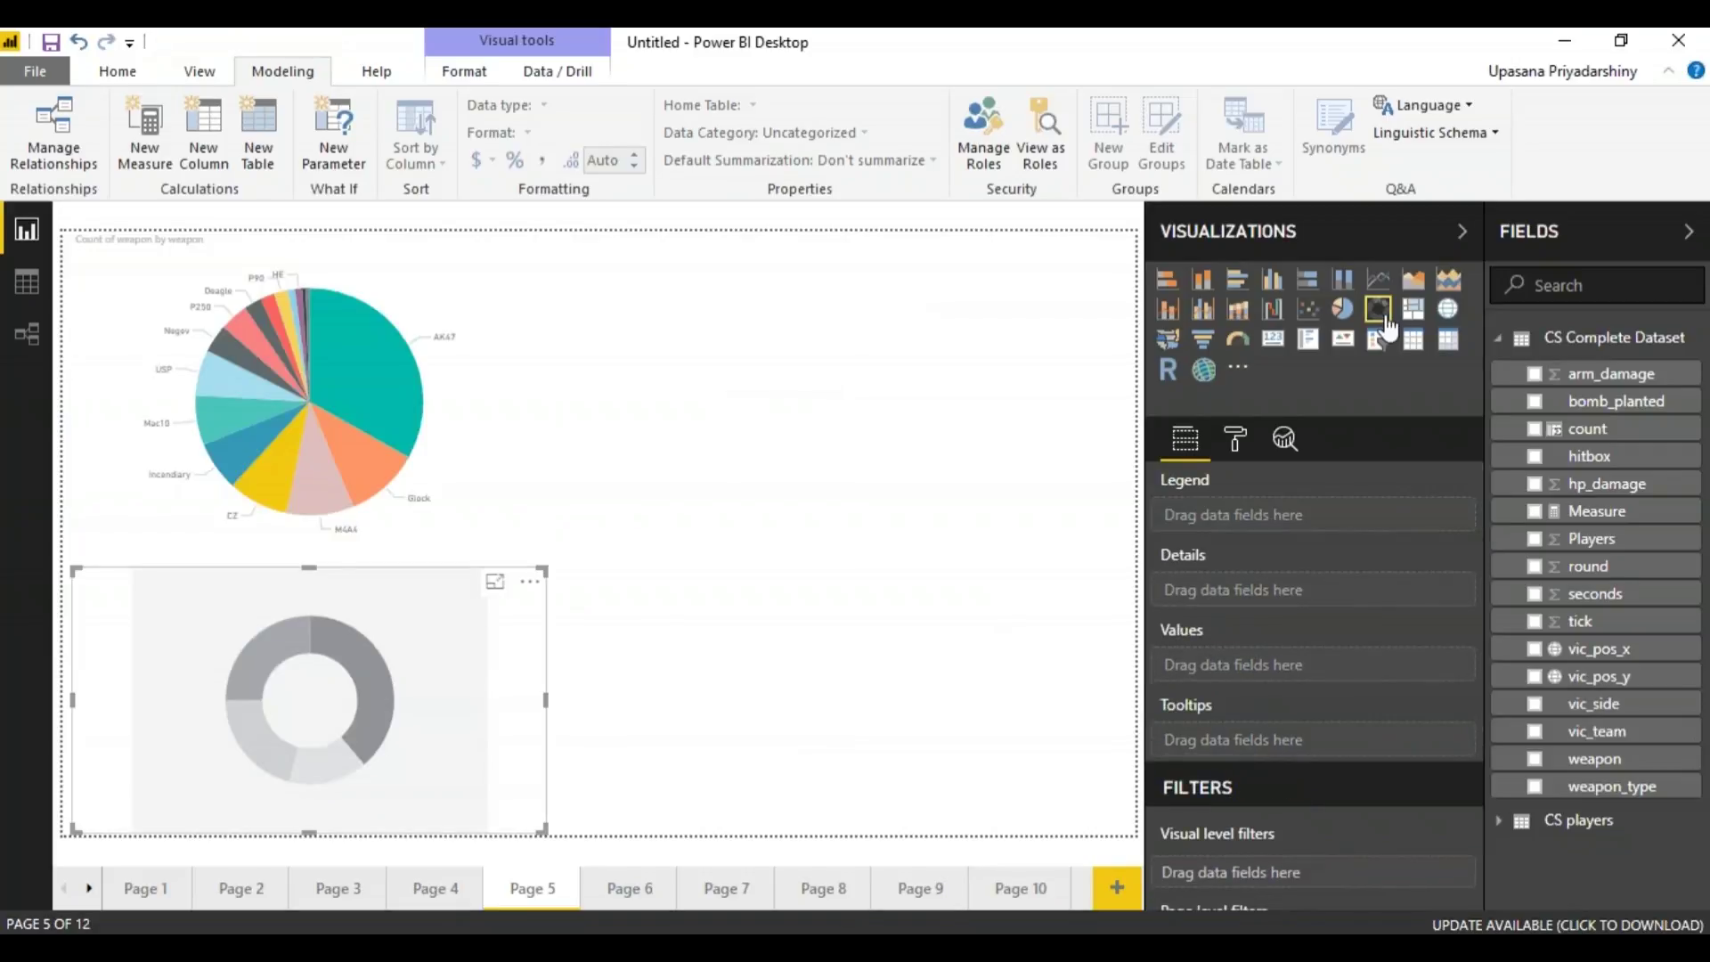
drag(425, 682, 1015, 349)
drag(661, 497, 580, 537)
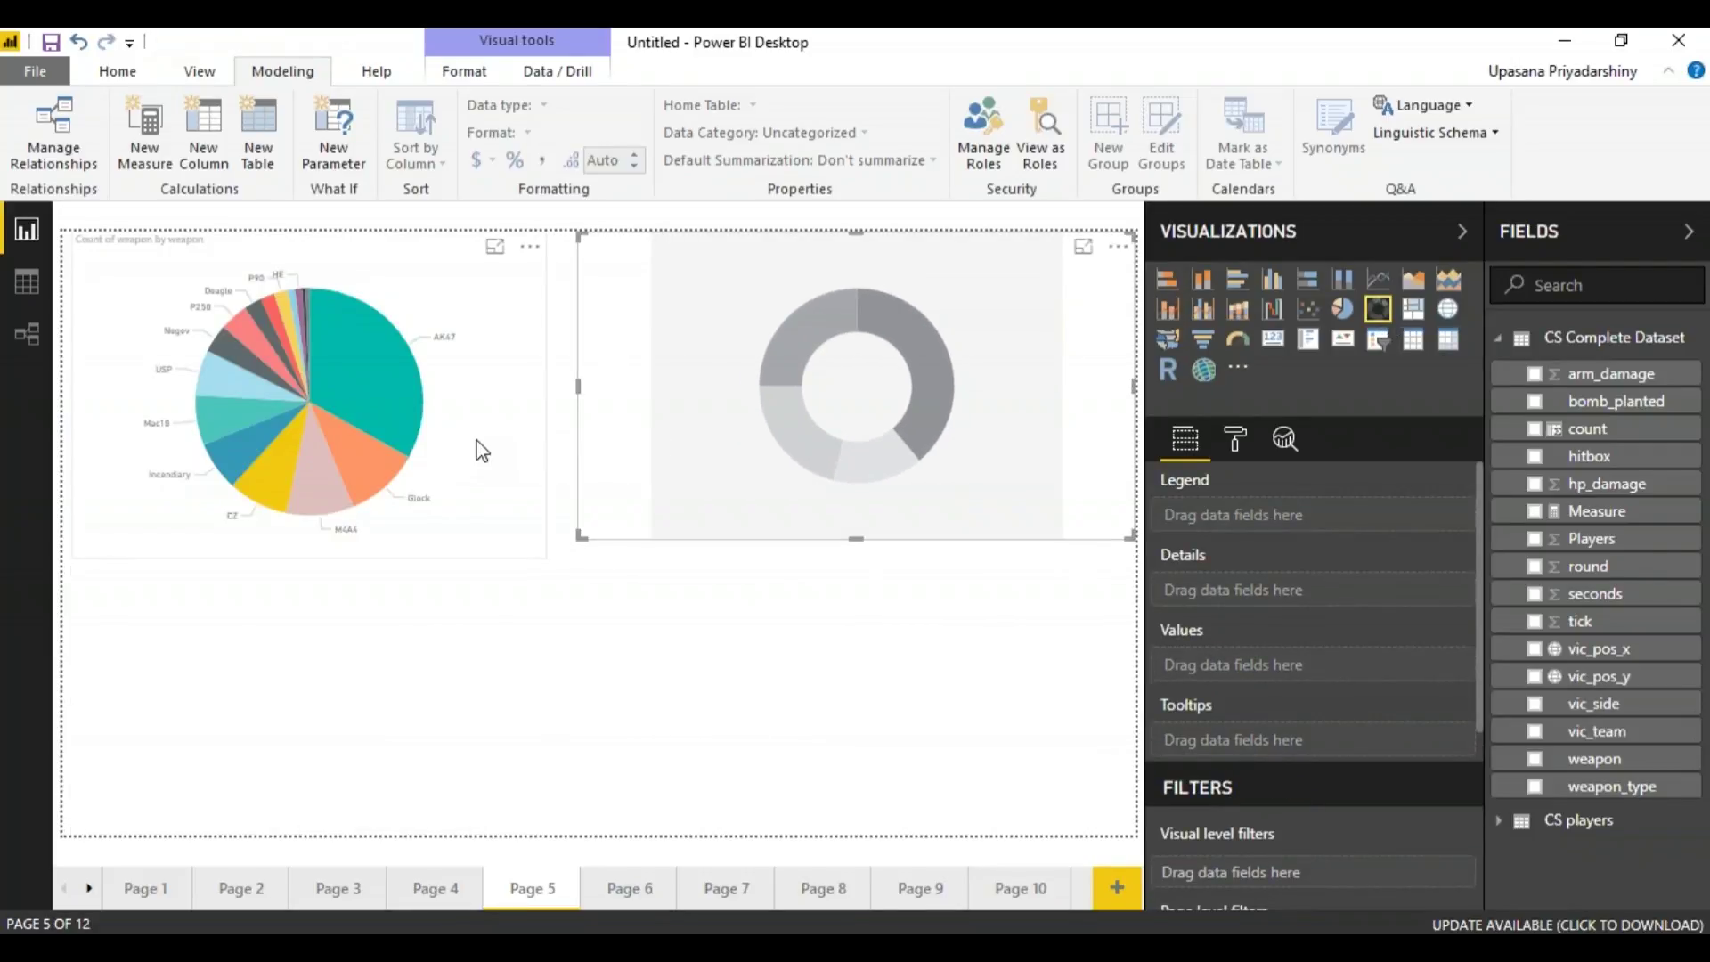
drag(1593, 759, 1292, 517)
drag(1614, 773, 1300, 677)
click(580, 698)
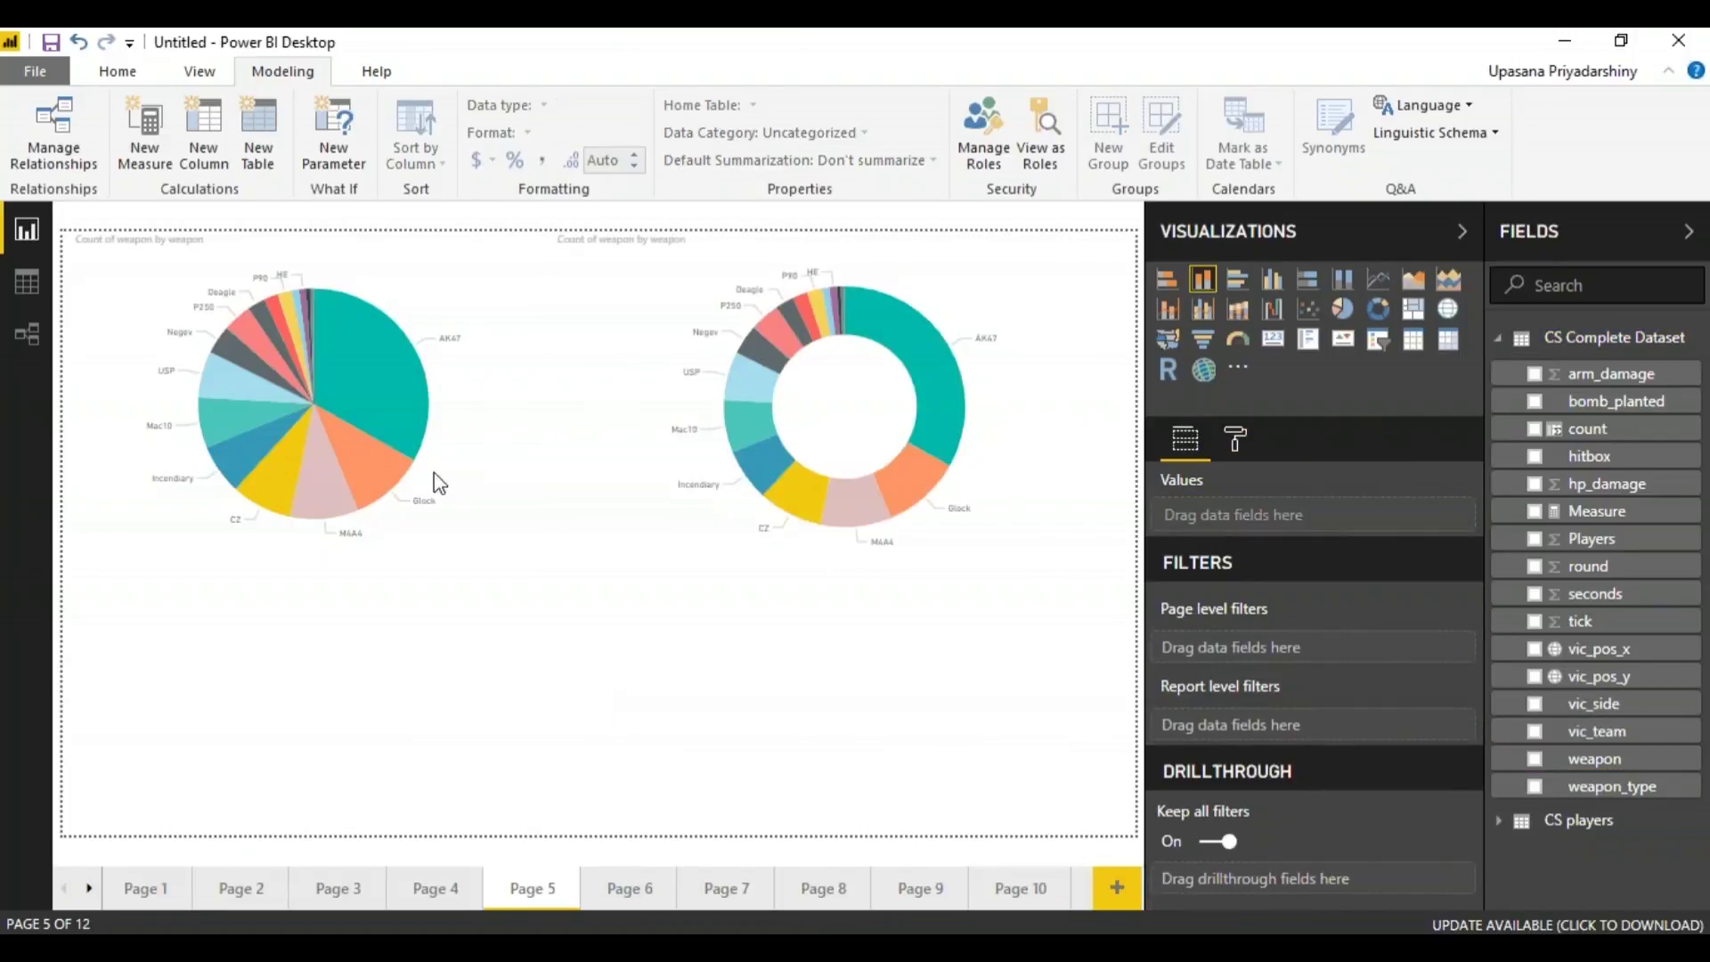
mouse_move(397, 436)
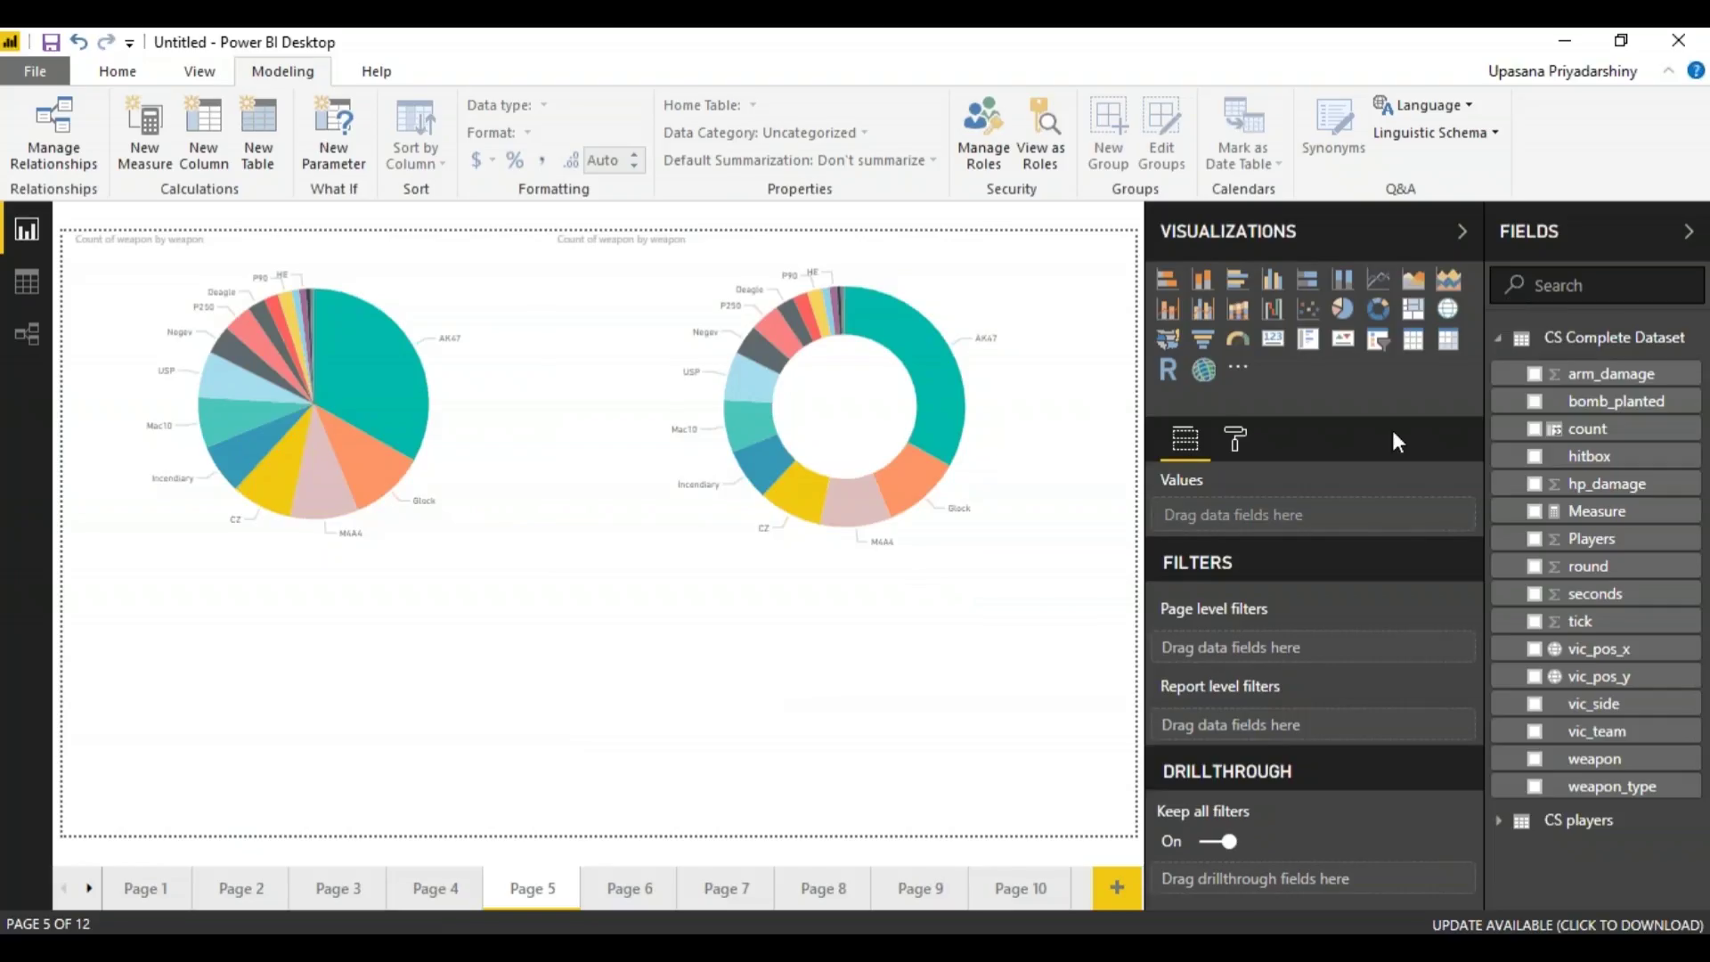
Step: Add an empty treemap visual to Page 5
click(1413, 308)
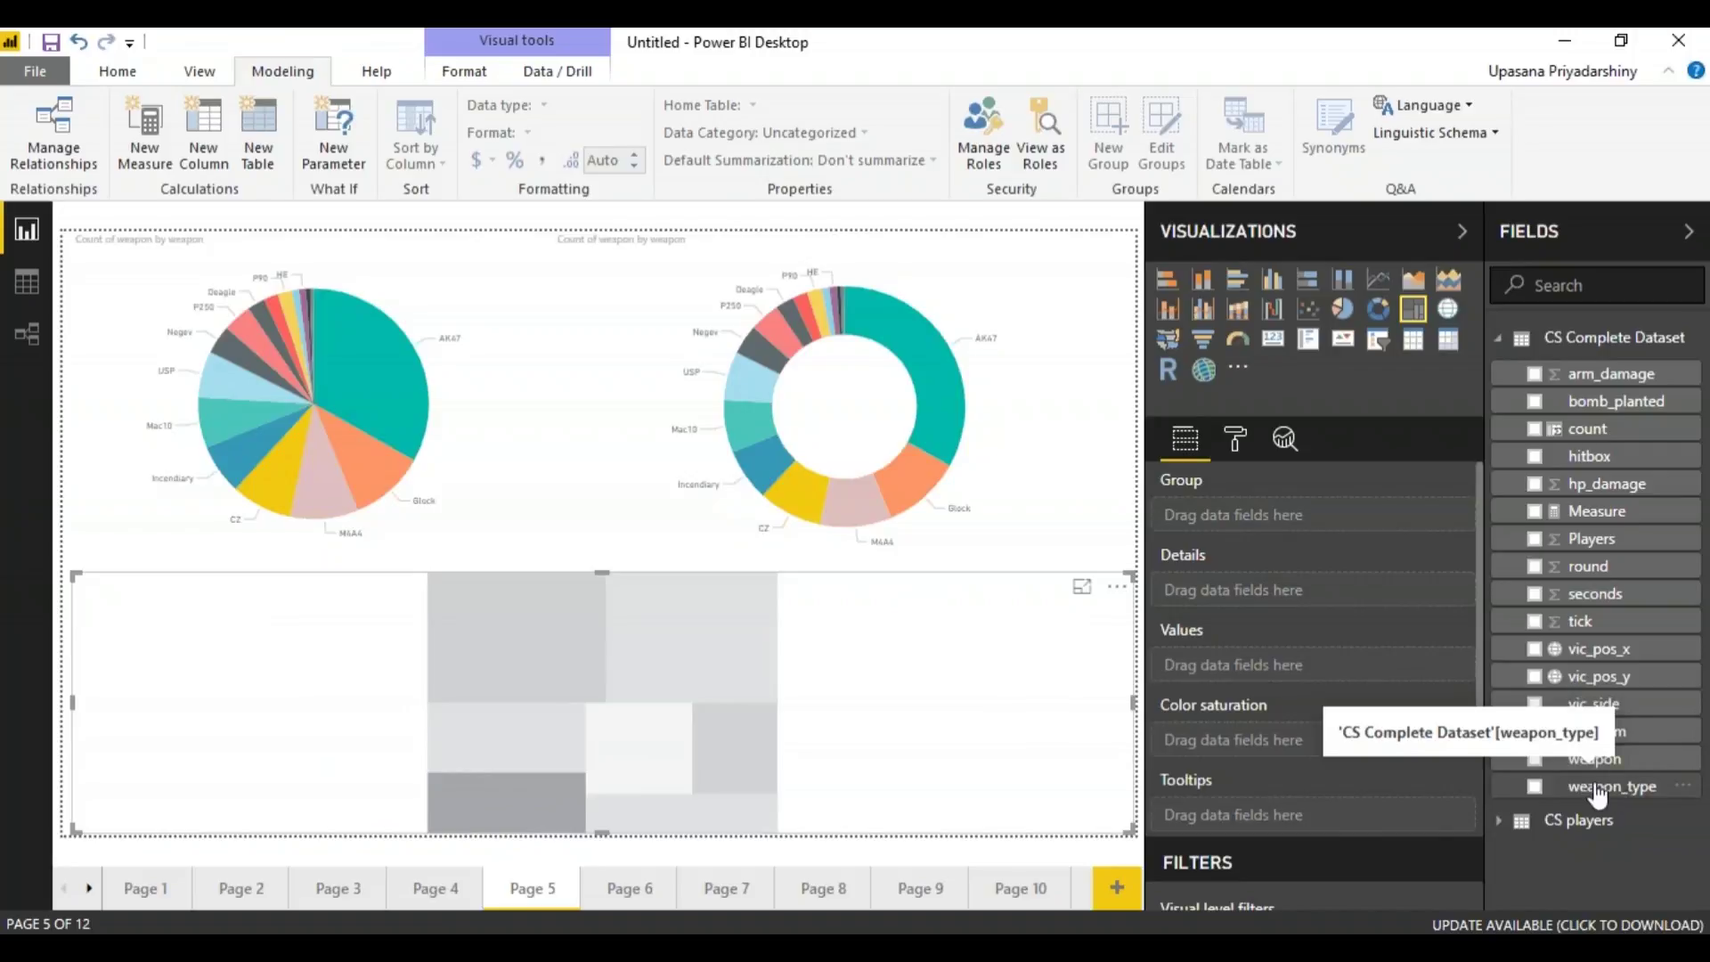
Step: Group the treemap by weapon_type counts, then go to blank Page 6
drag(1616, 795, 1309, 516)
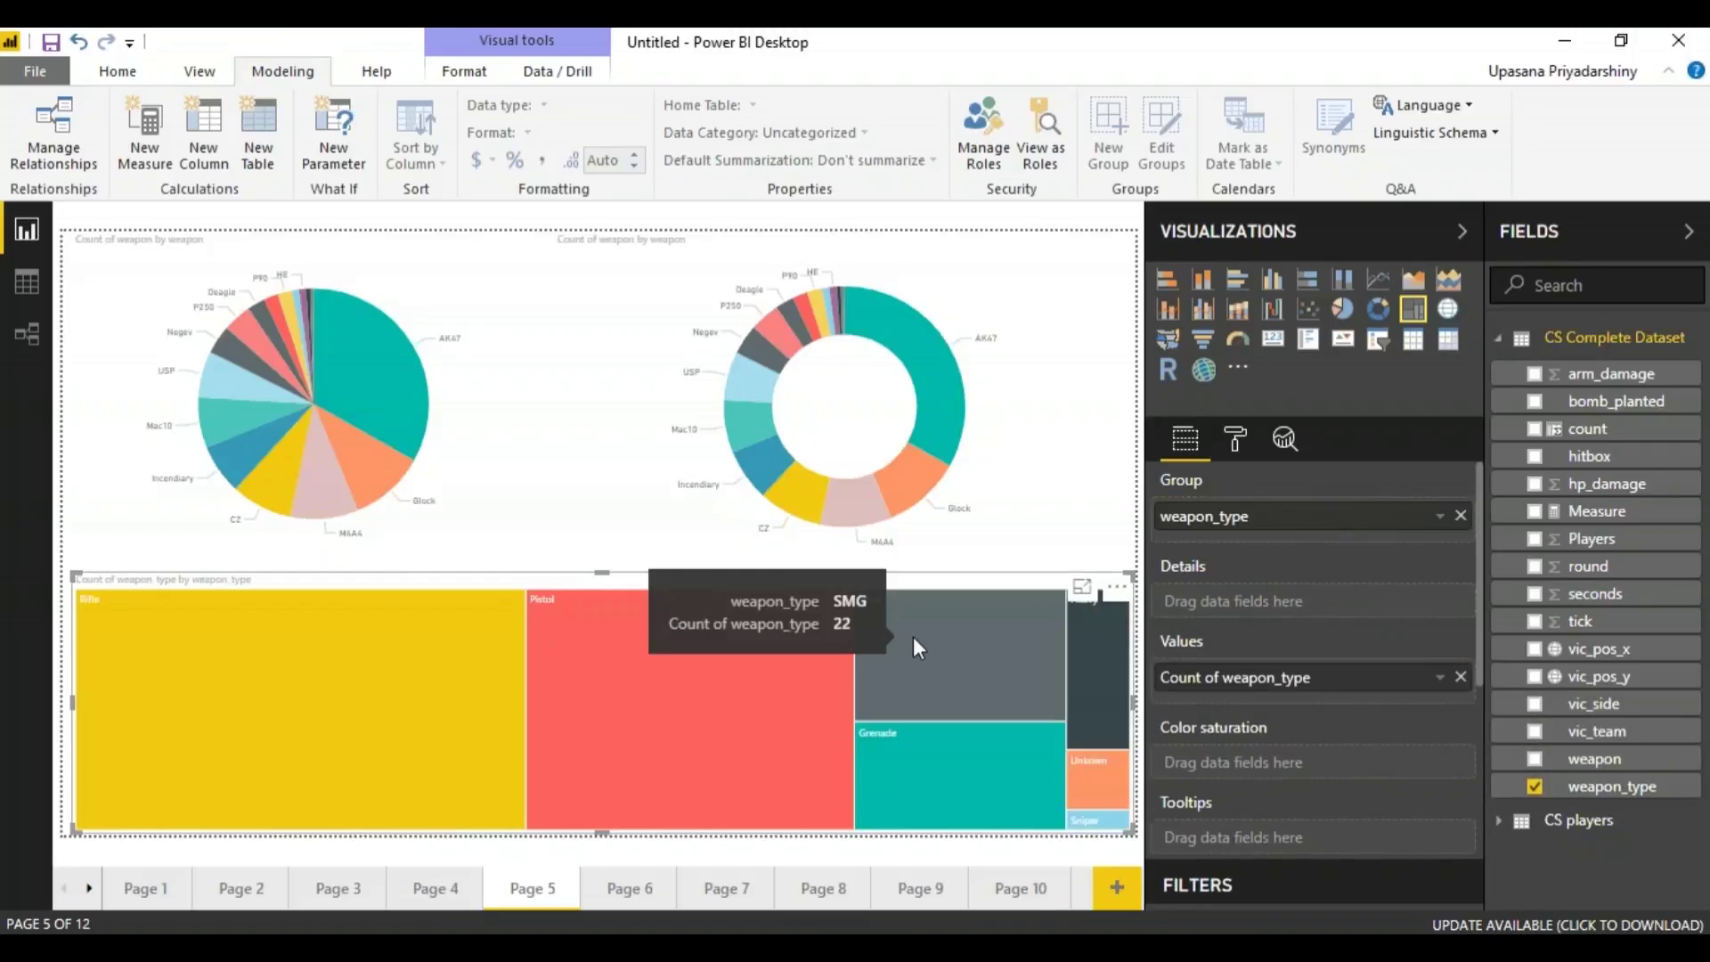
mouse_move(583, 948)
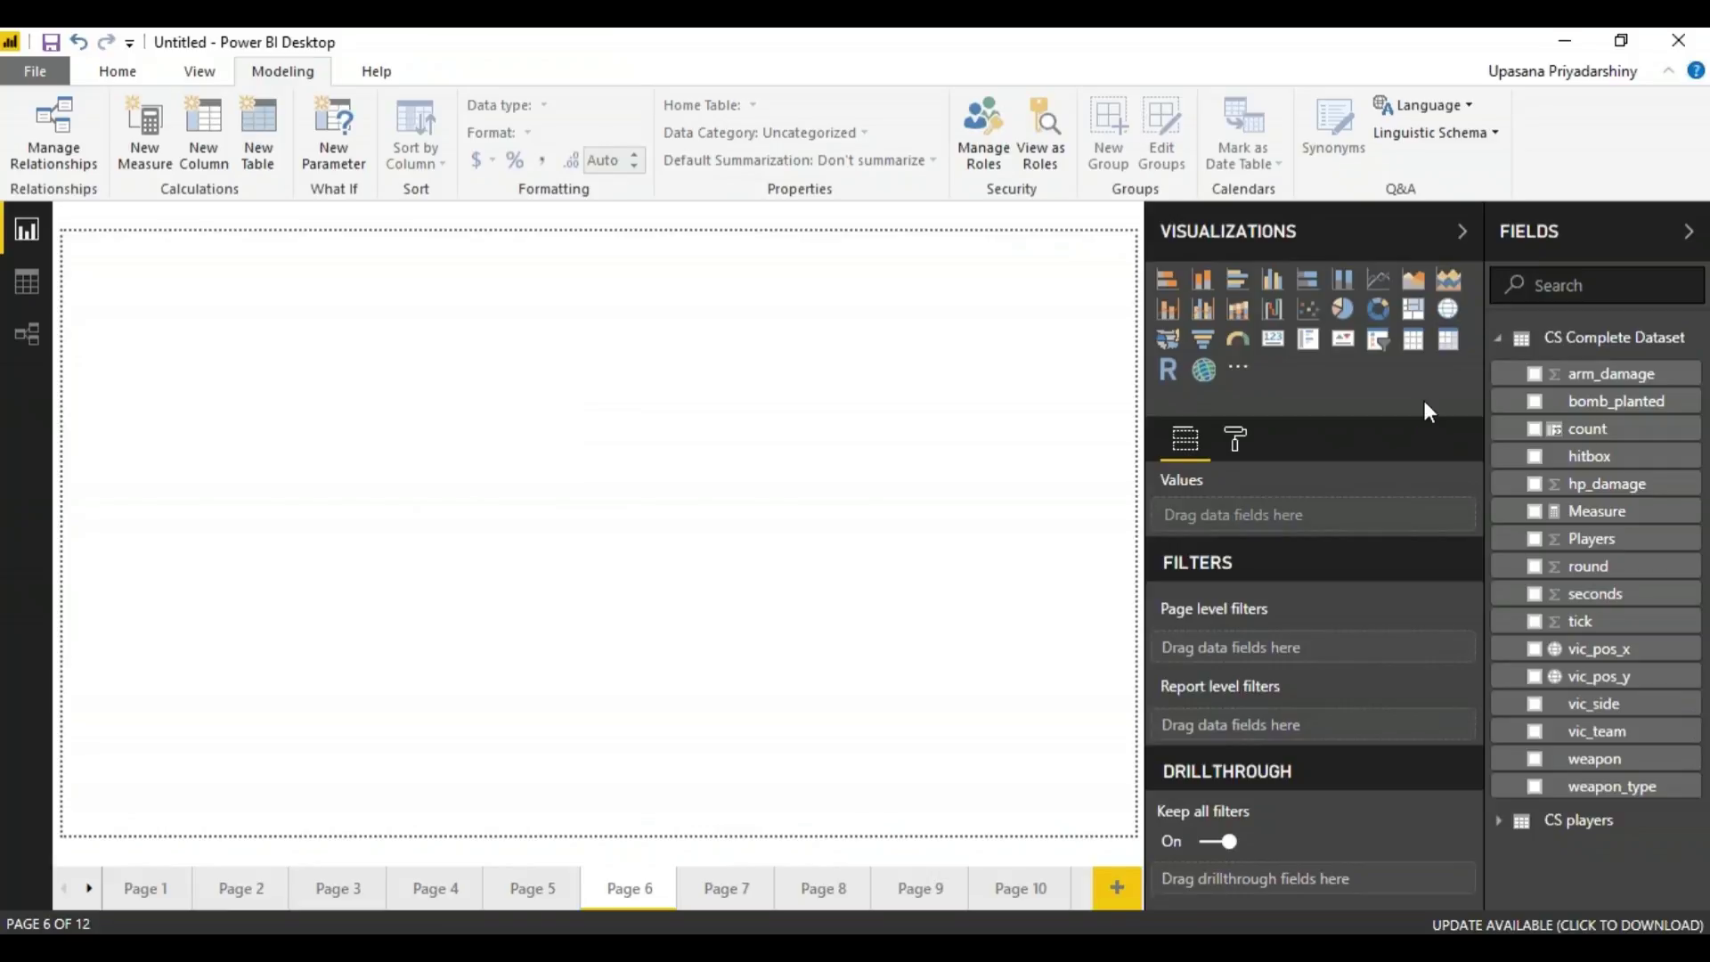
Step: Add a Map visual to Page 6 that plots the CS players' Latitude and Longitude
click(1448, 309)
click(1497, 339)
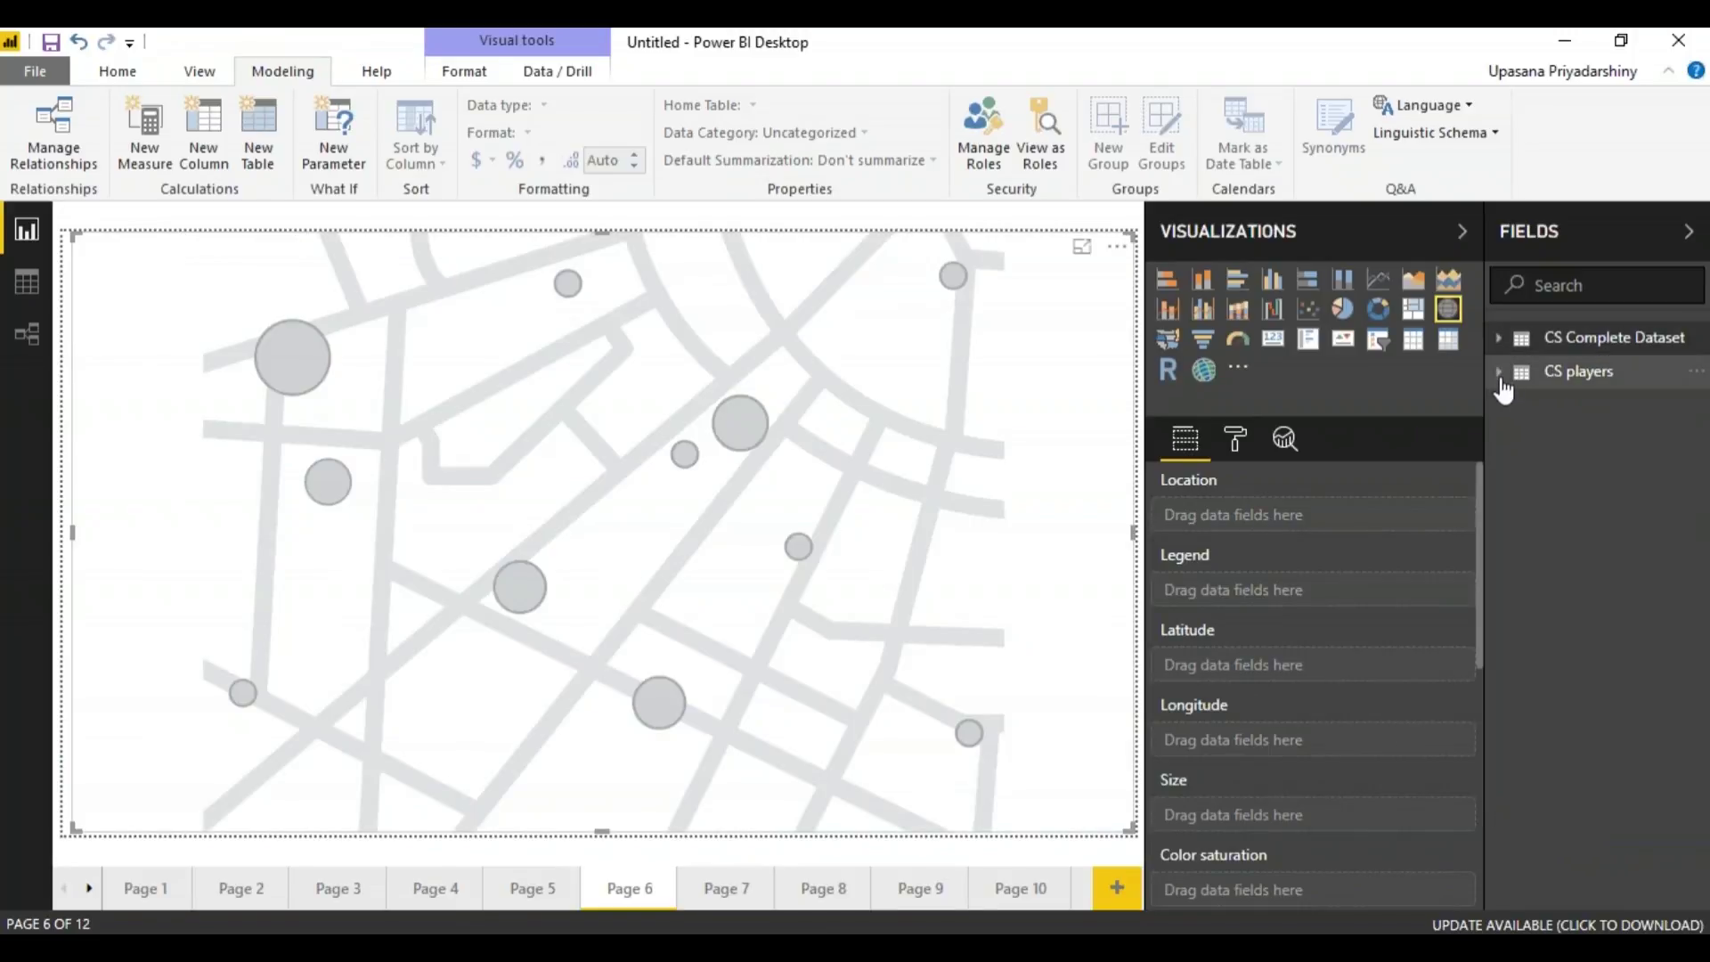
click(1498, 373)
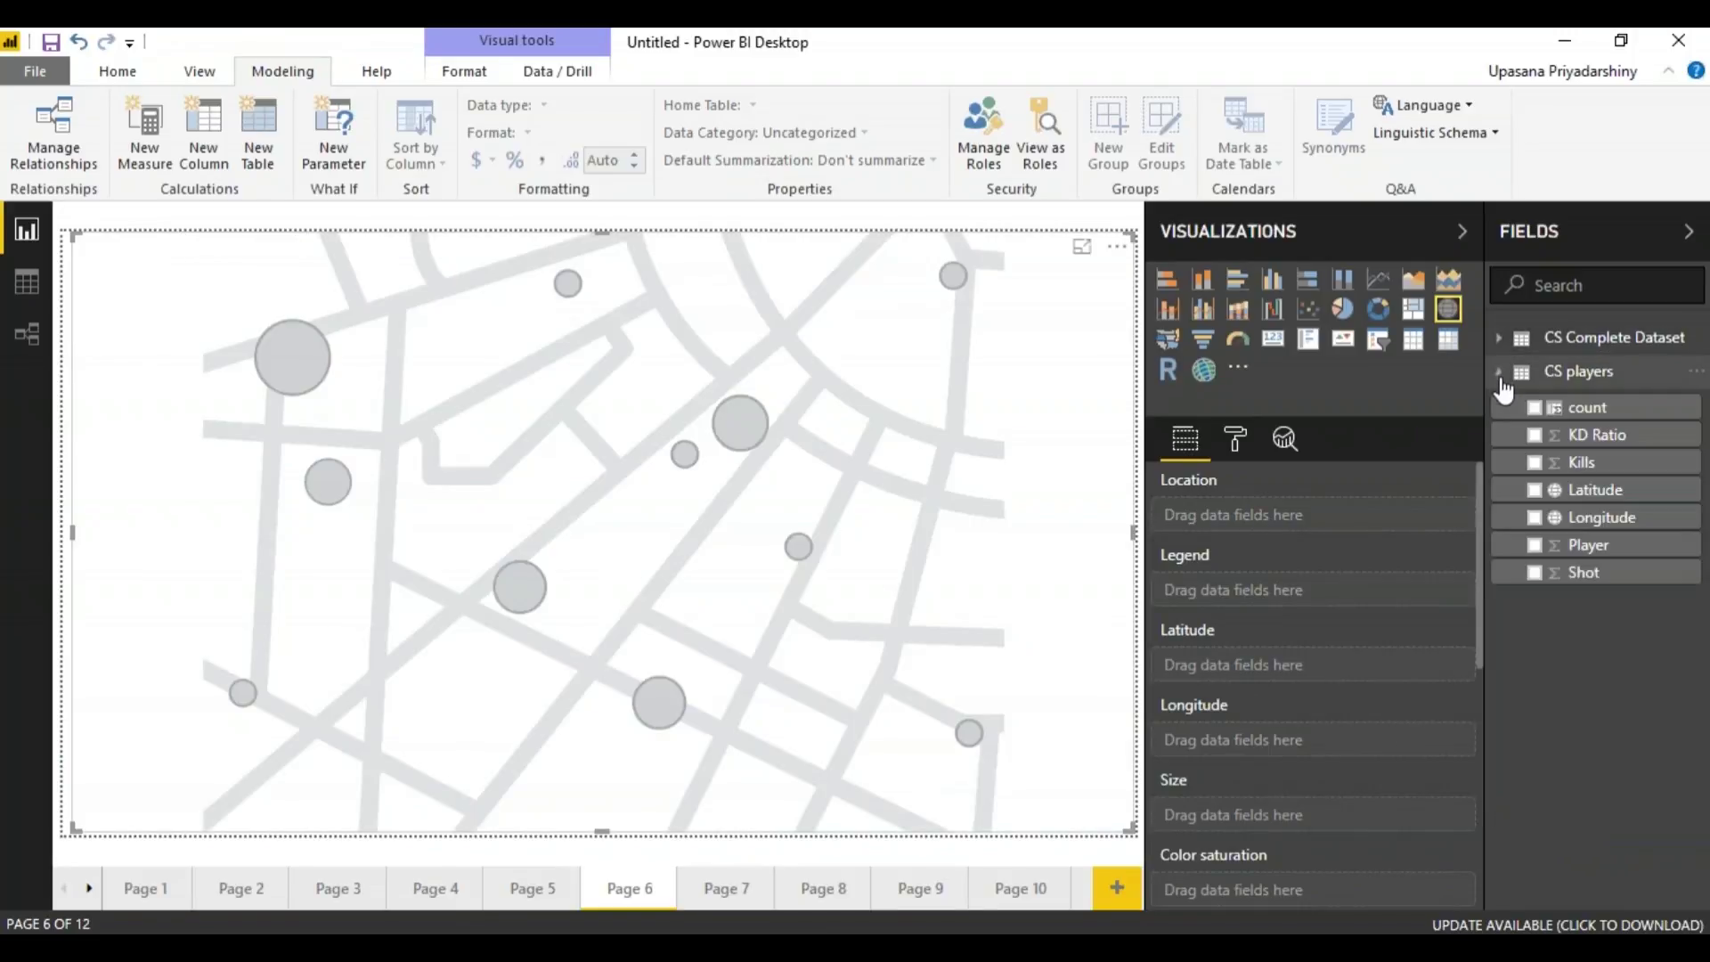
click(1643, 492)
drag(1637, 527, 1358, 751)
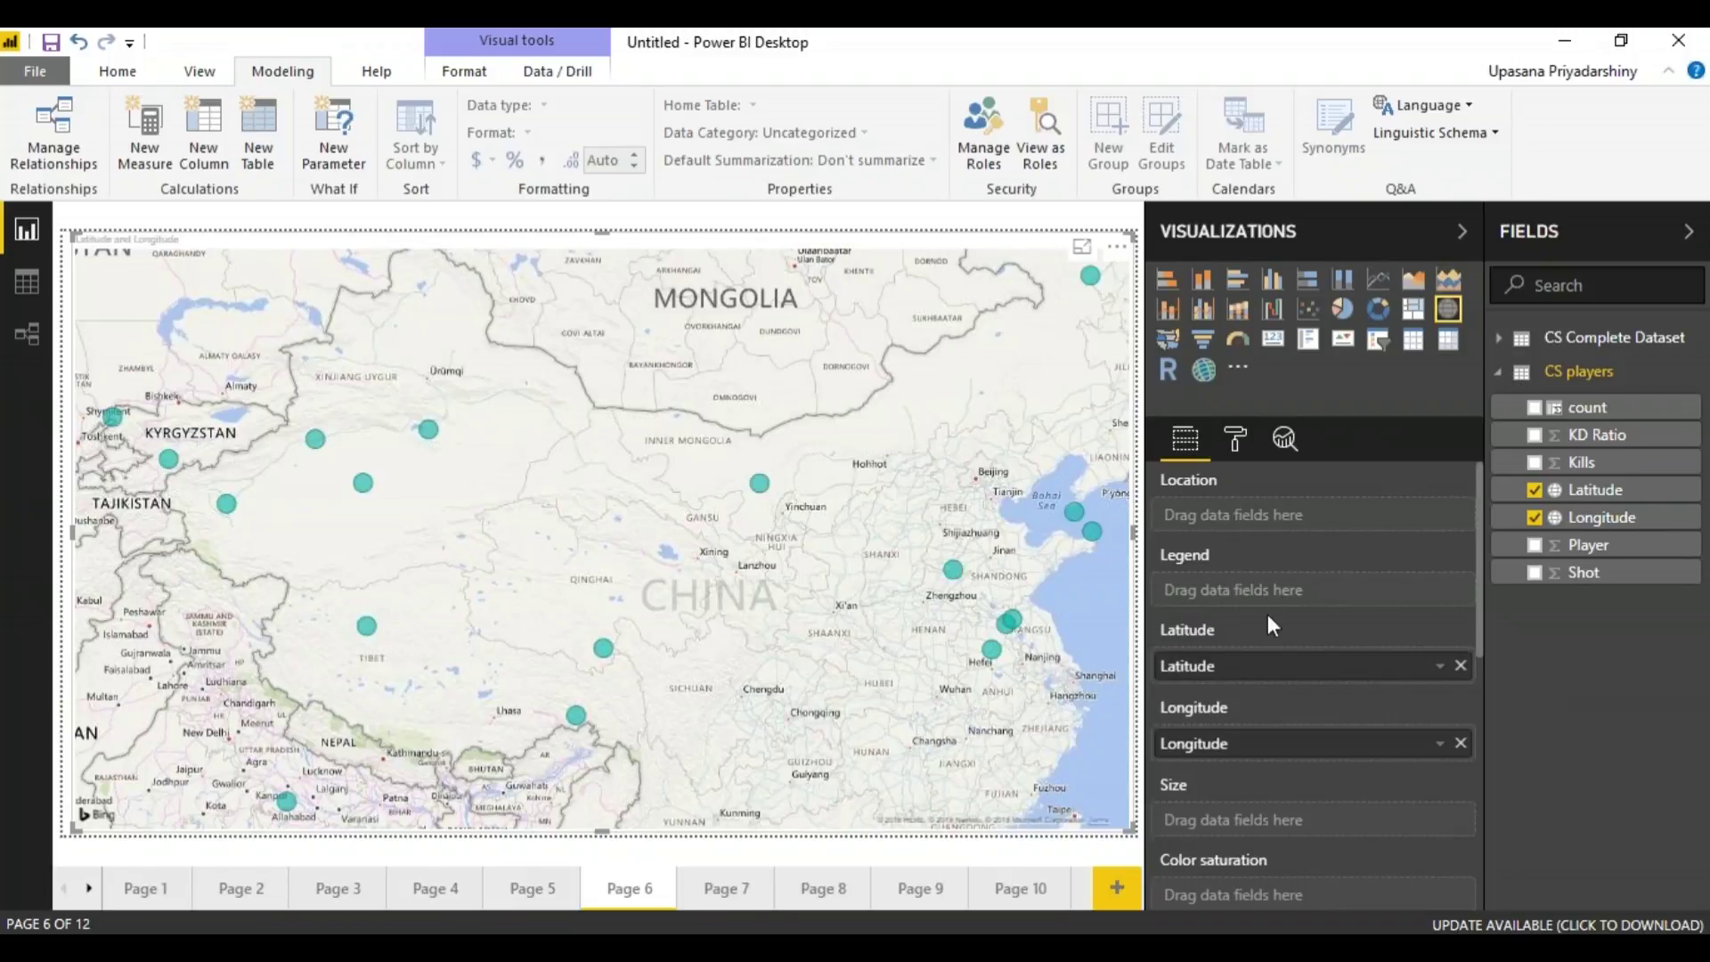
mouse_move(1480, 580)
mouse_down()
mouse_move(1481, 611)
mouse_move(1473, 564)
mouse_move(1481, 604)
mouse_up()
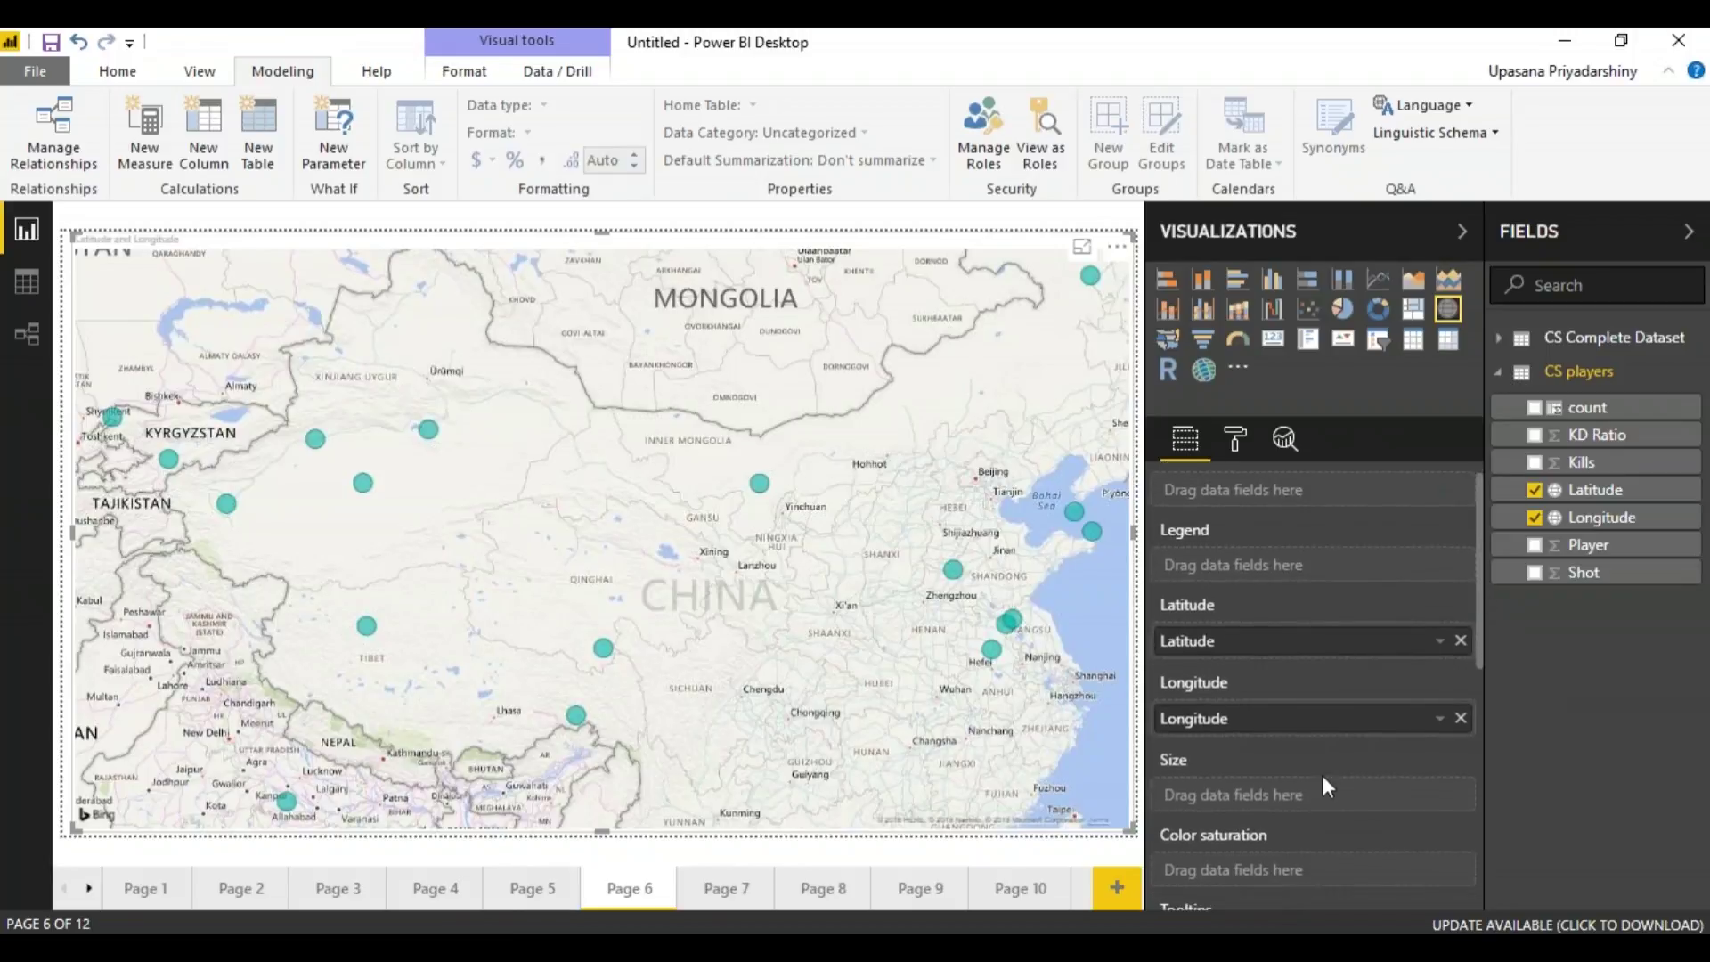
Step: Size the map bubbles by count, shade them by KD Ratio, and fit the map to the left half
drag(1625, 403, 1297, 798)
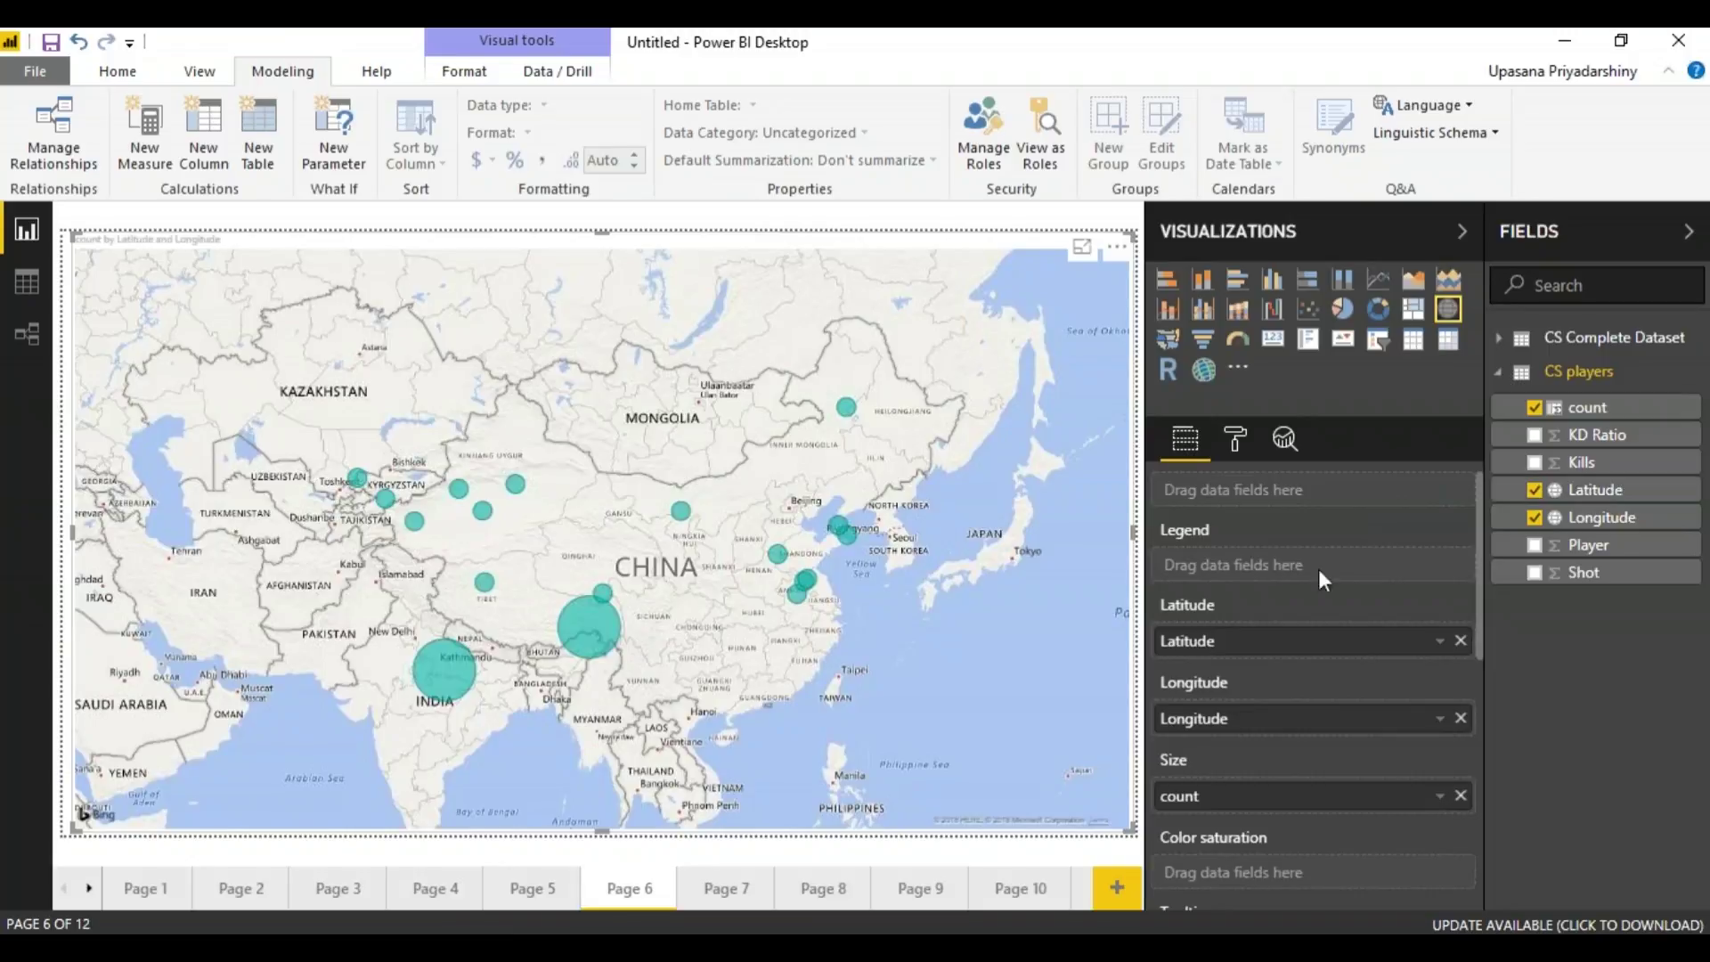
scroll(1478, 525, down, 2)
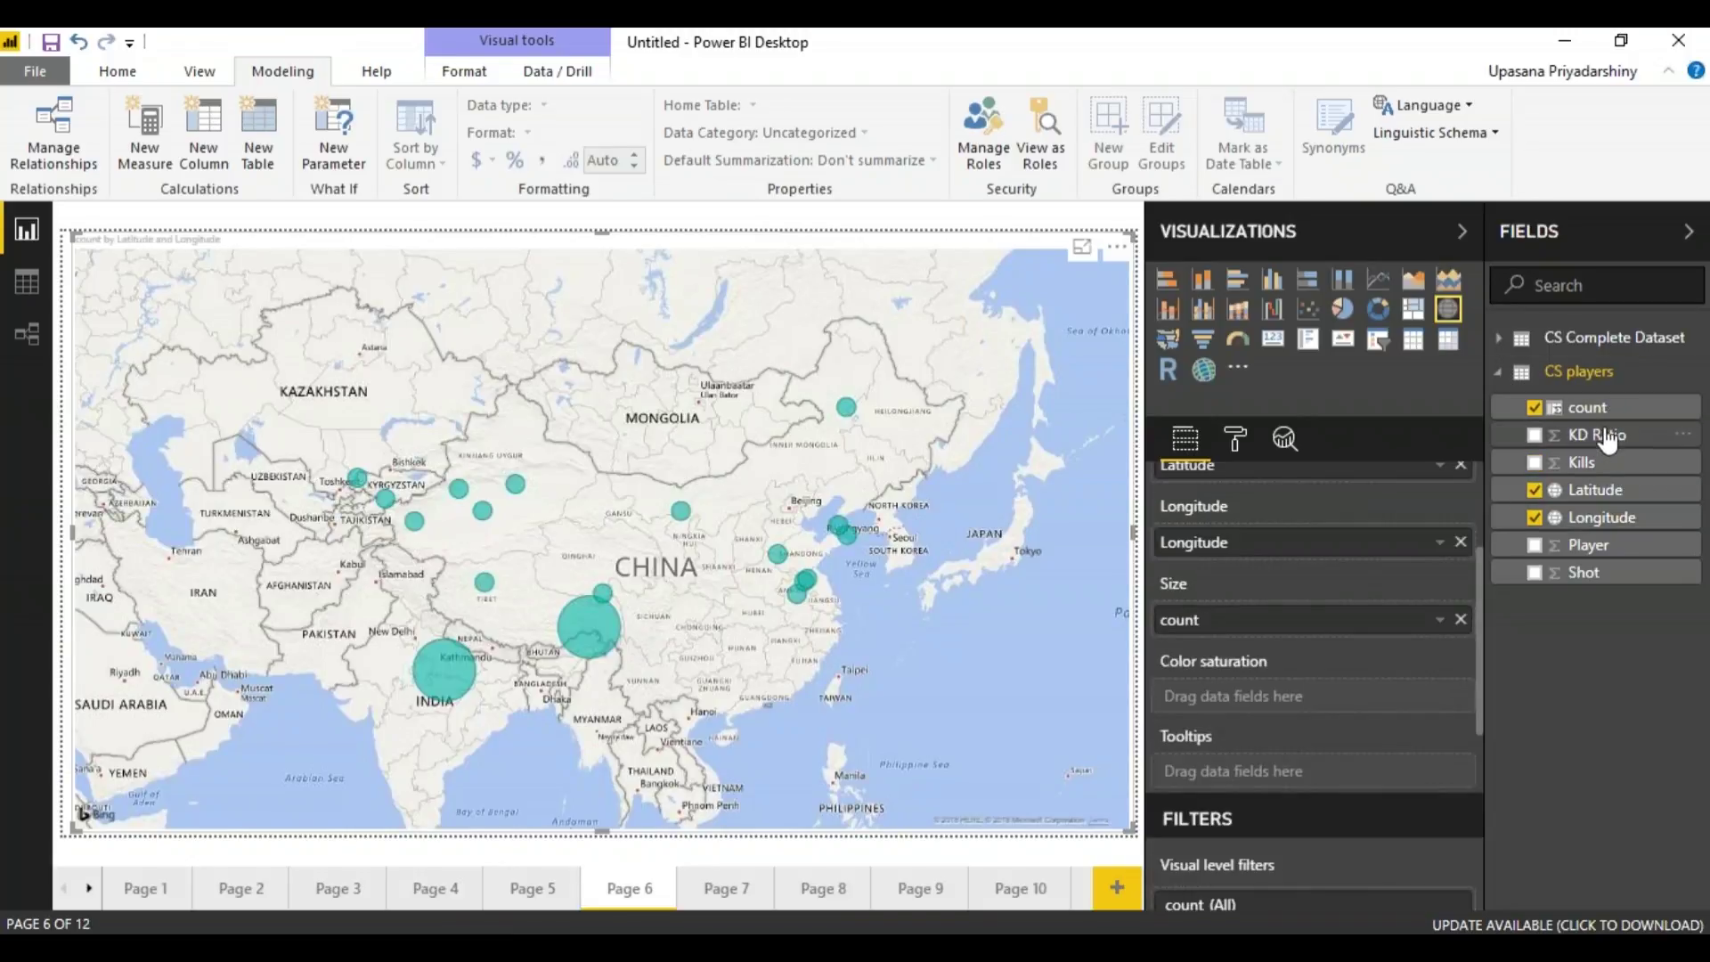
drag(1607, 441, 1318, 697)
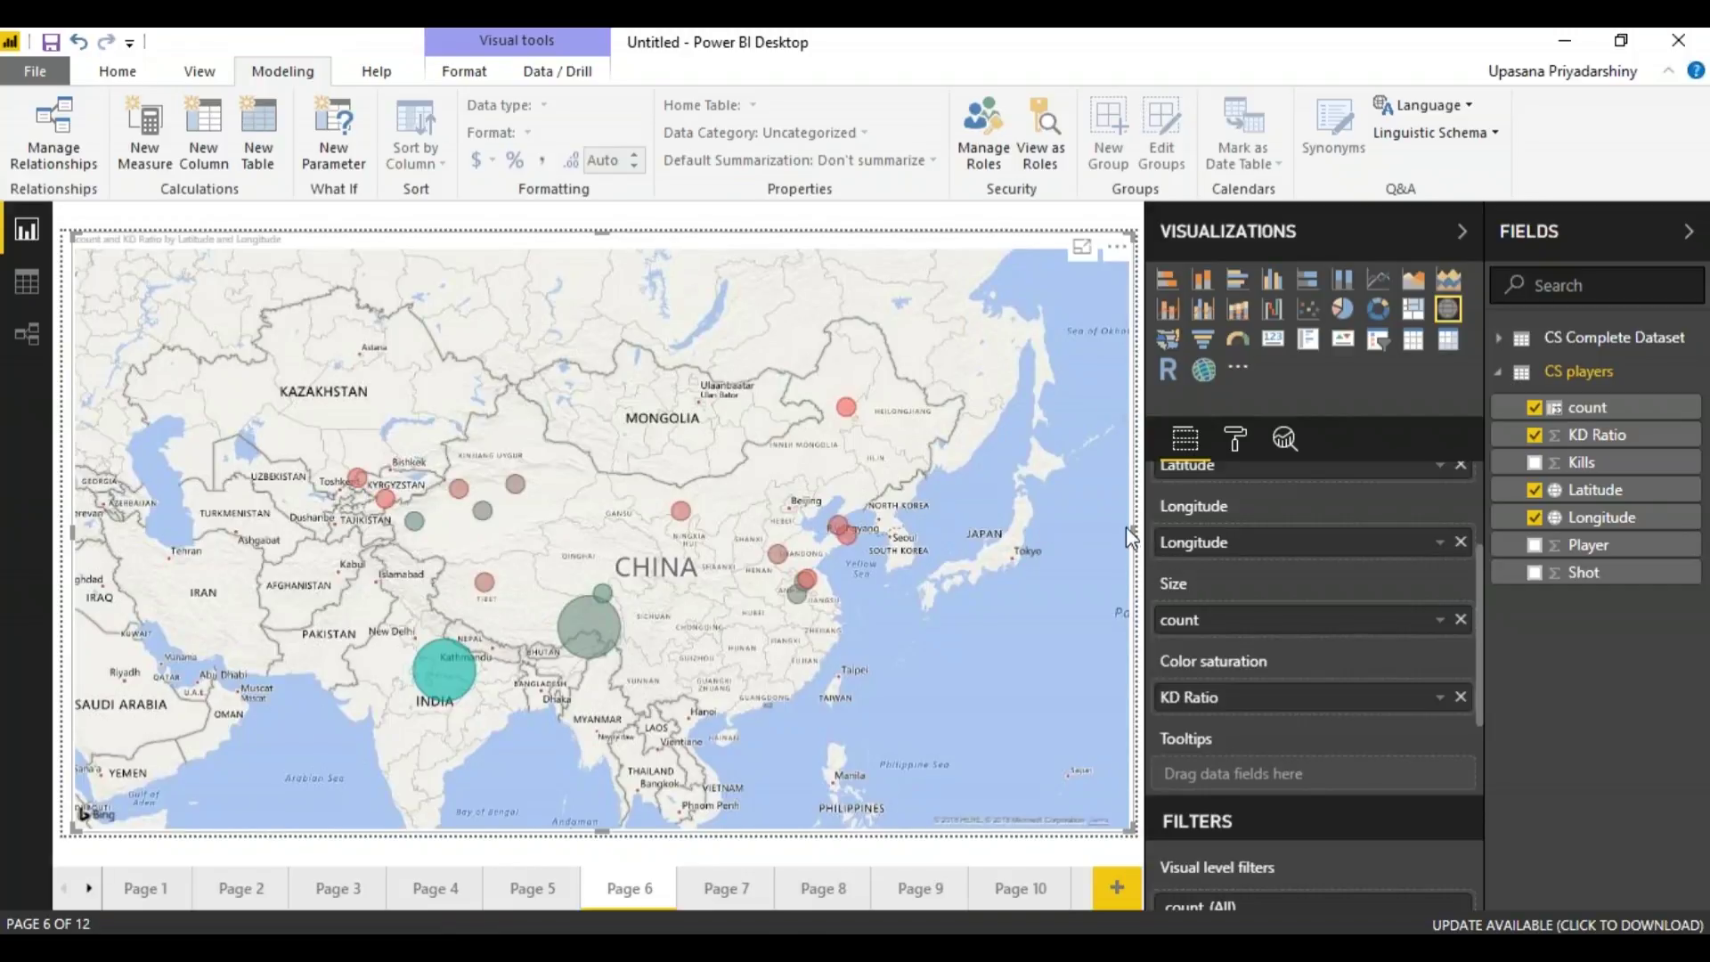
drag(1133, 529, 616, 604)
click(614, 611)
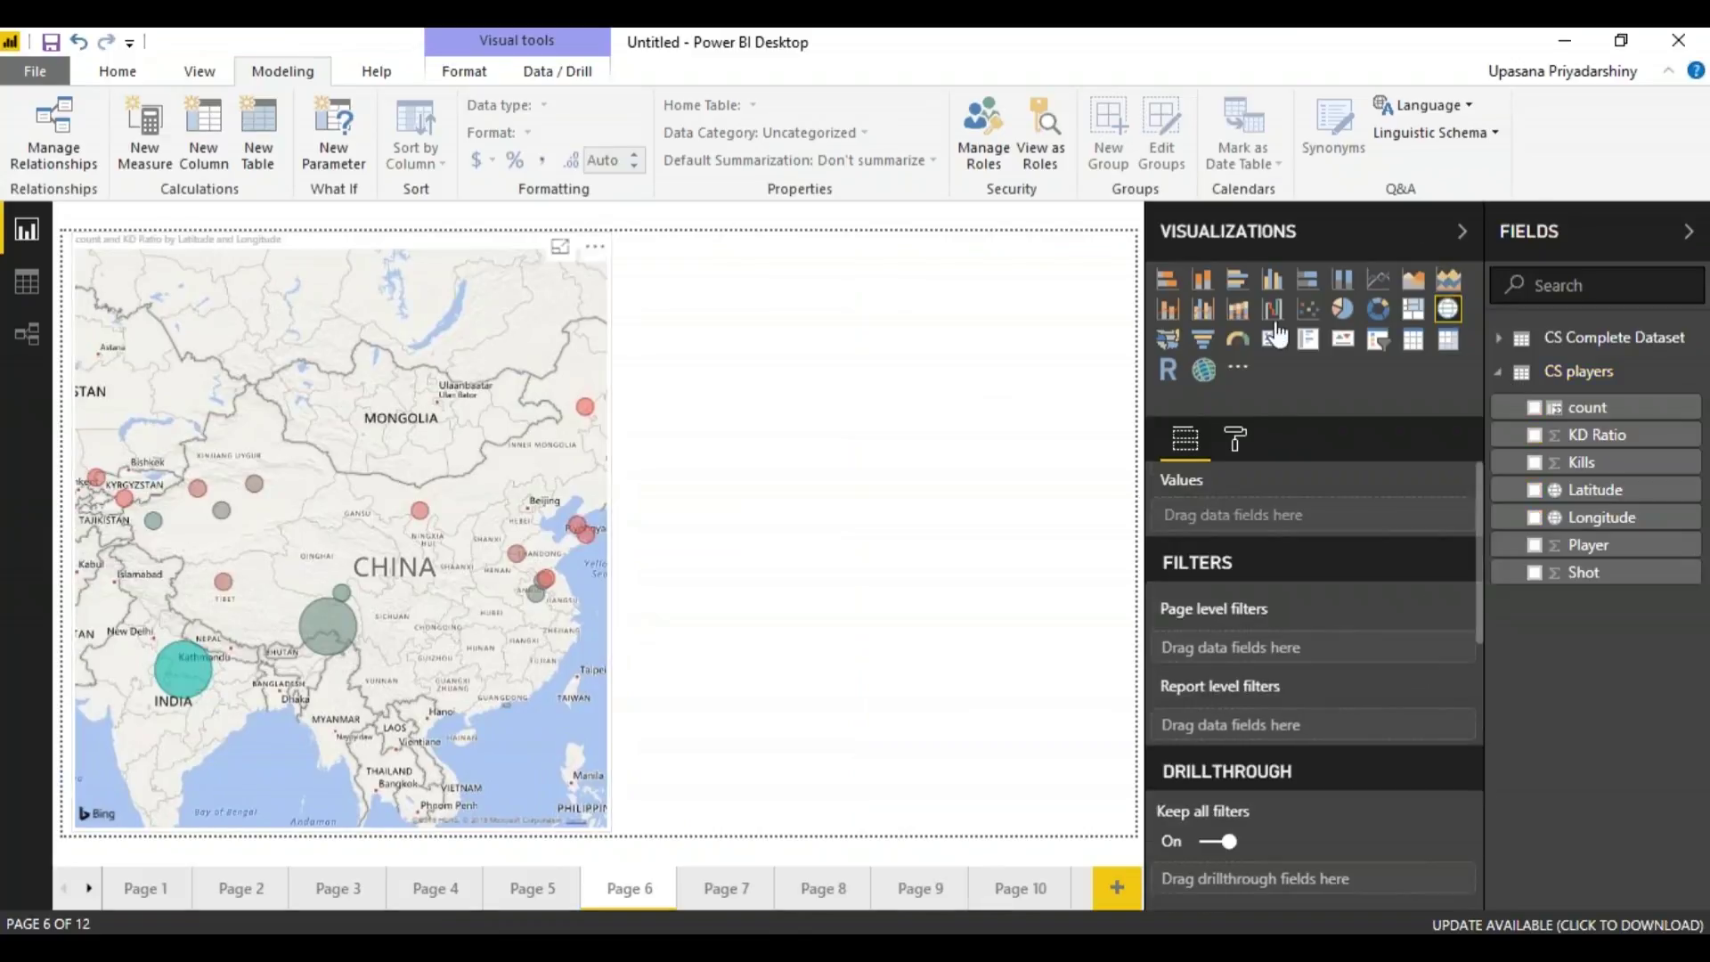
Step: Add an ArcGIS map of Latitude and Longitude, with points sized by count and coloured by Kills
click(1204, 369)
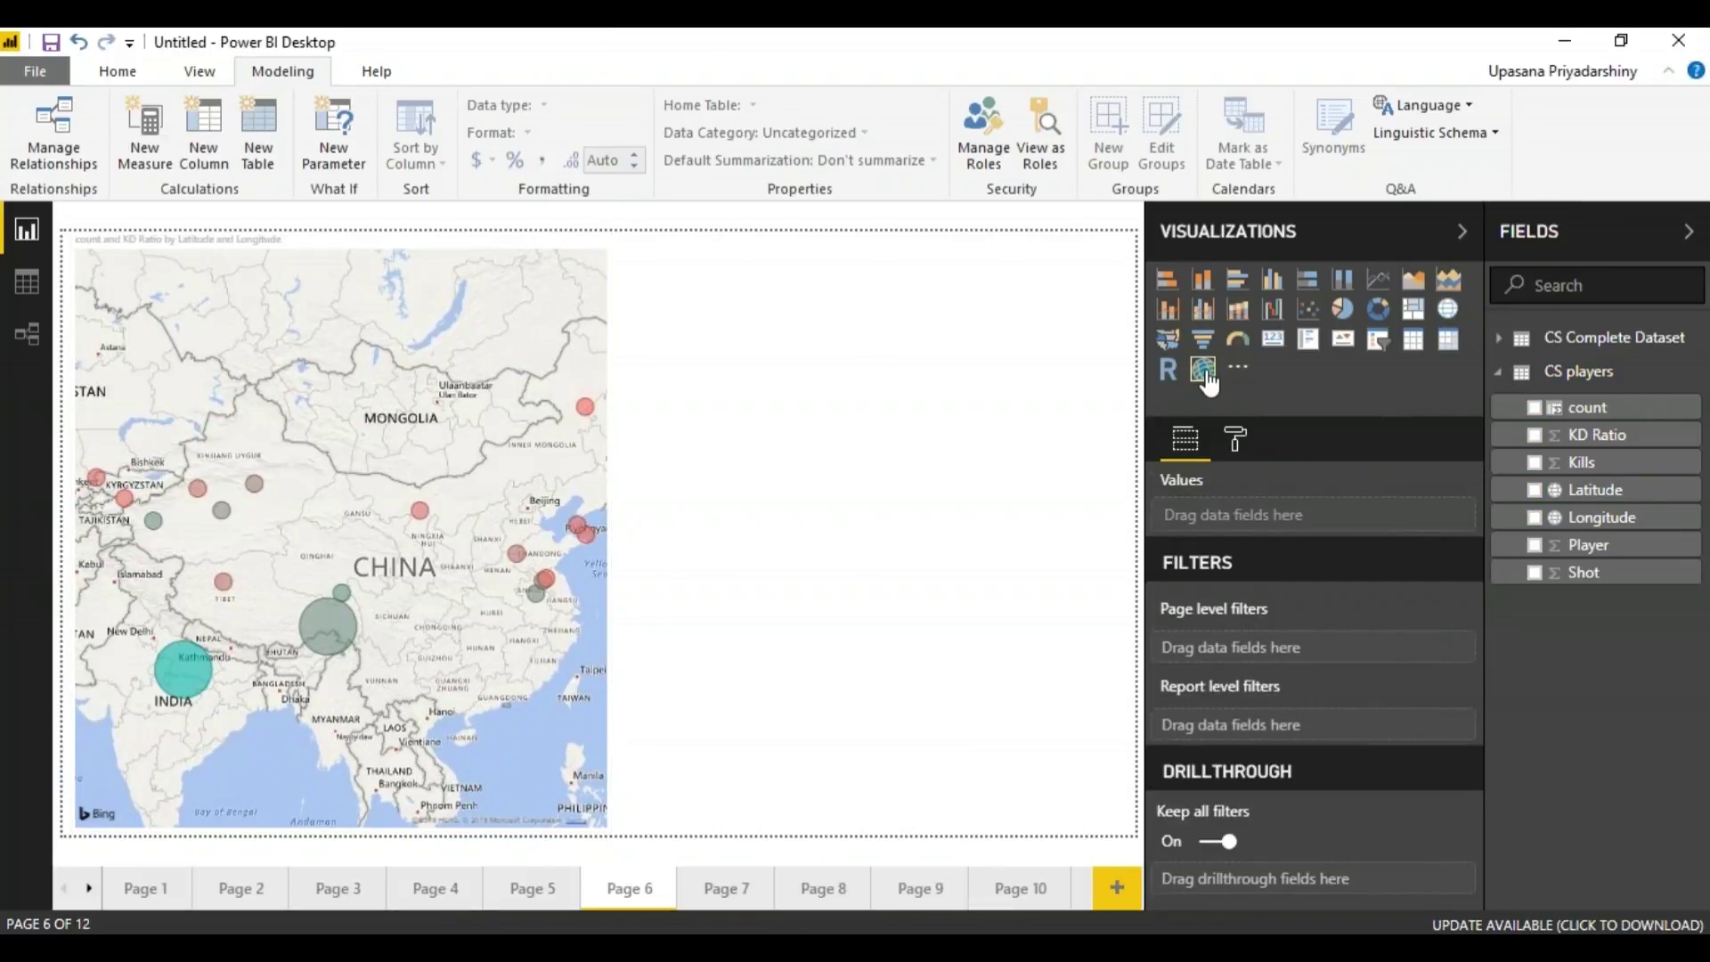
drag(1594, 490, 1327, 594)
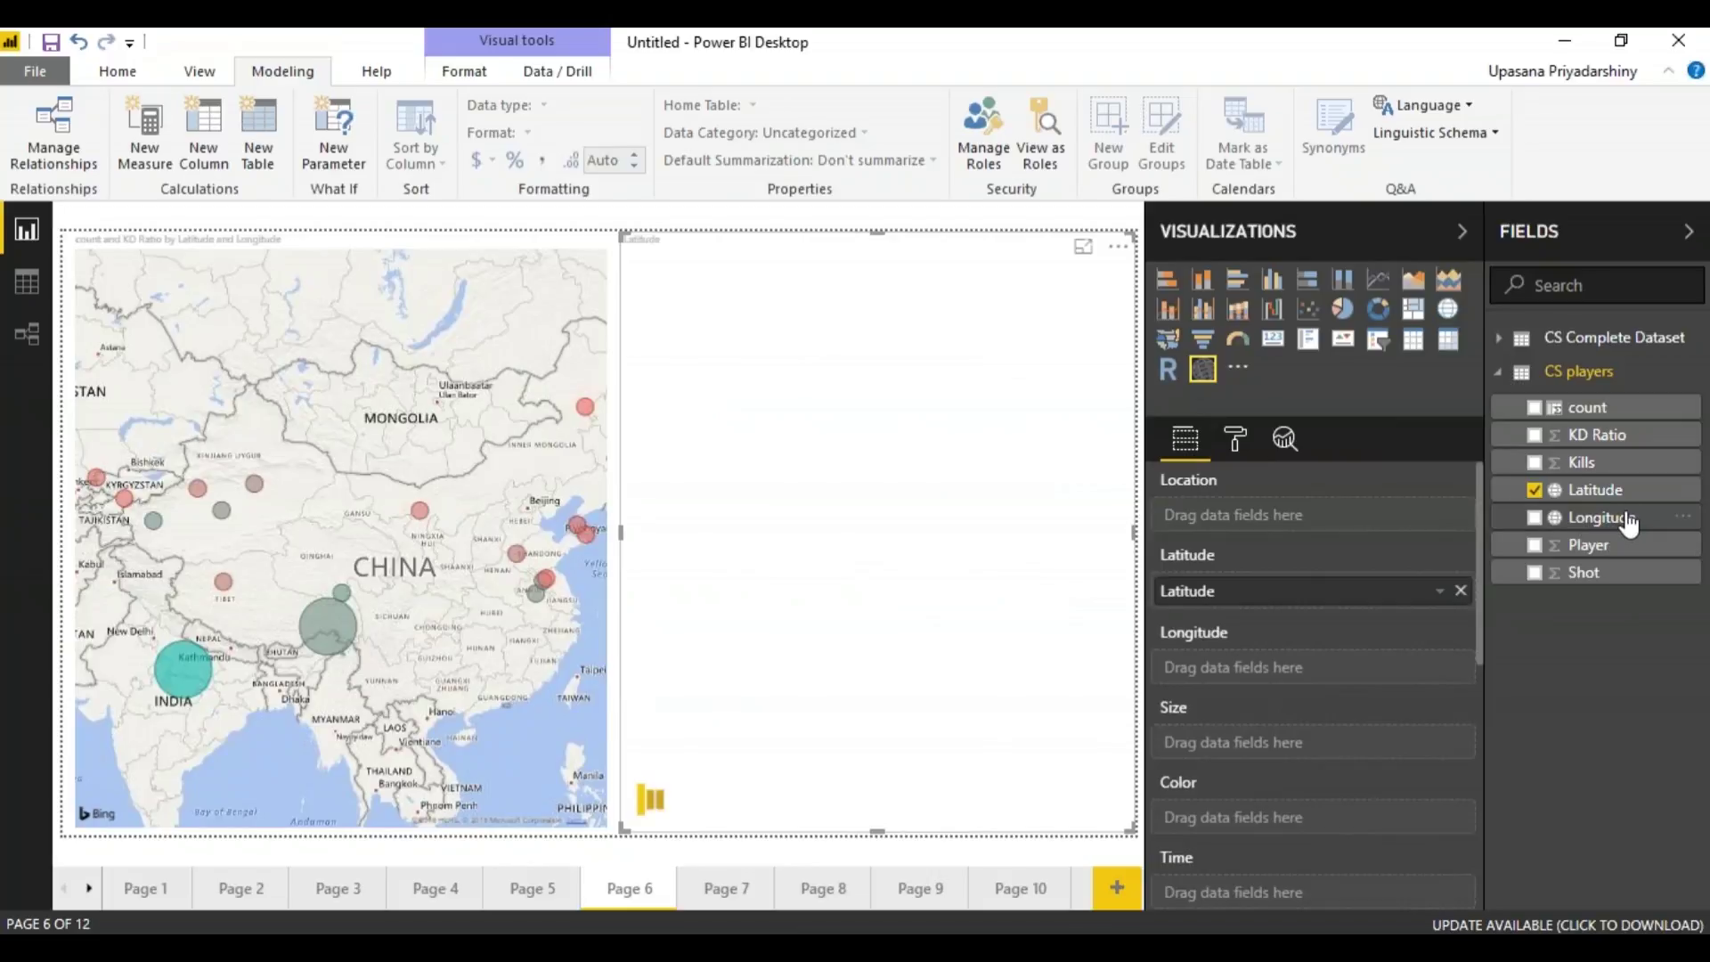
drag(1628, 525, 1324, 670)
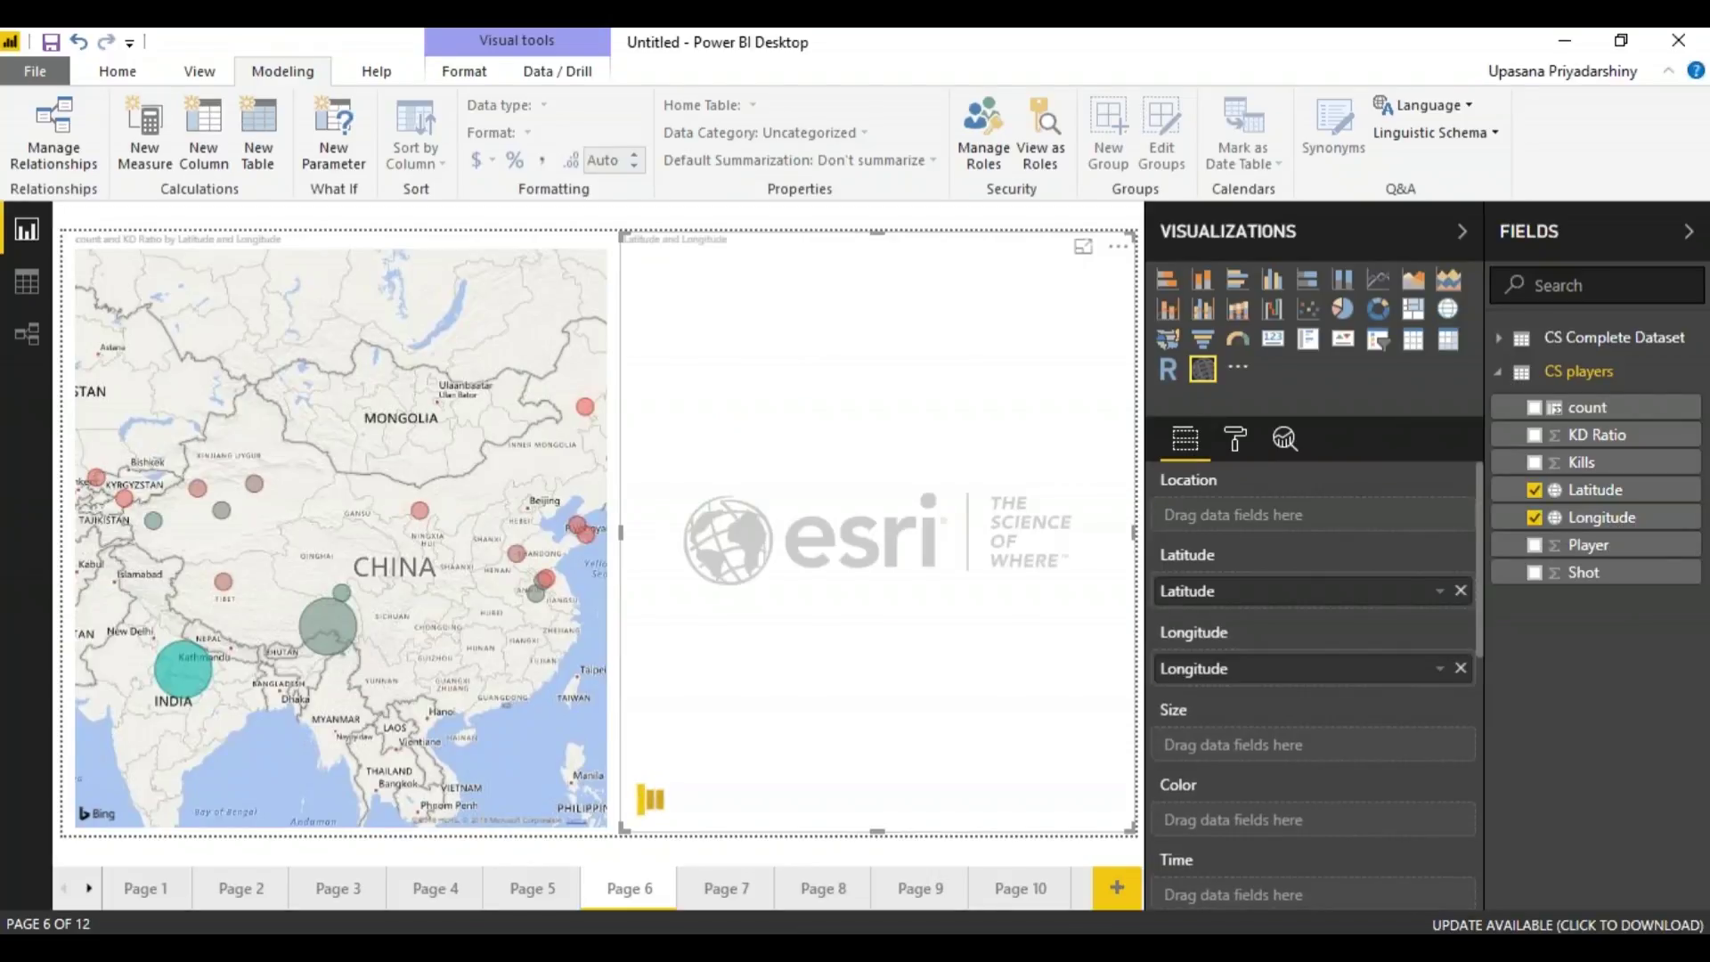
drag(1589, 408, 1328, 756)
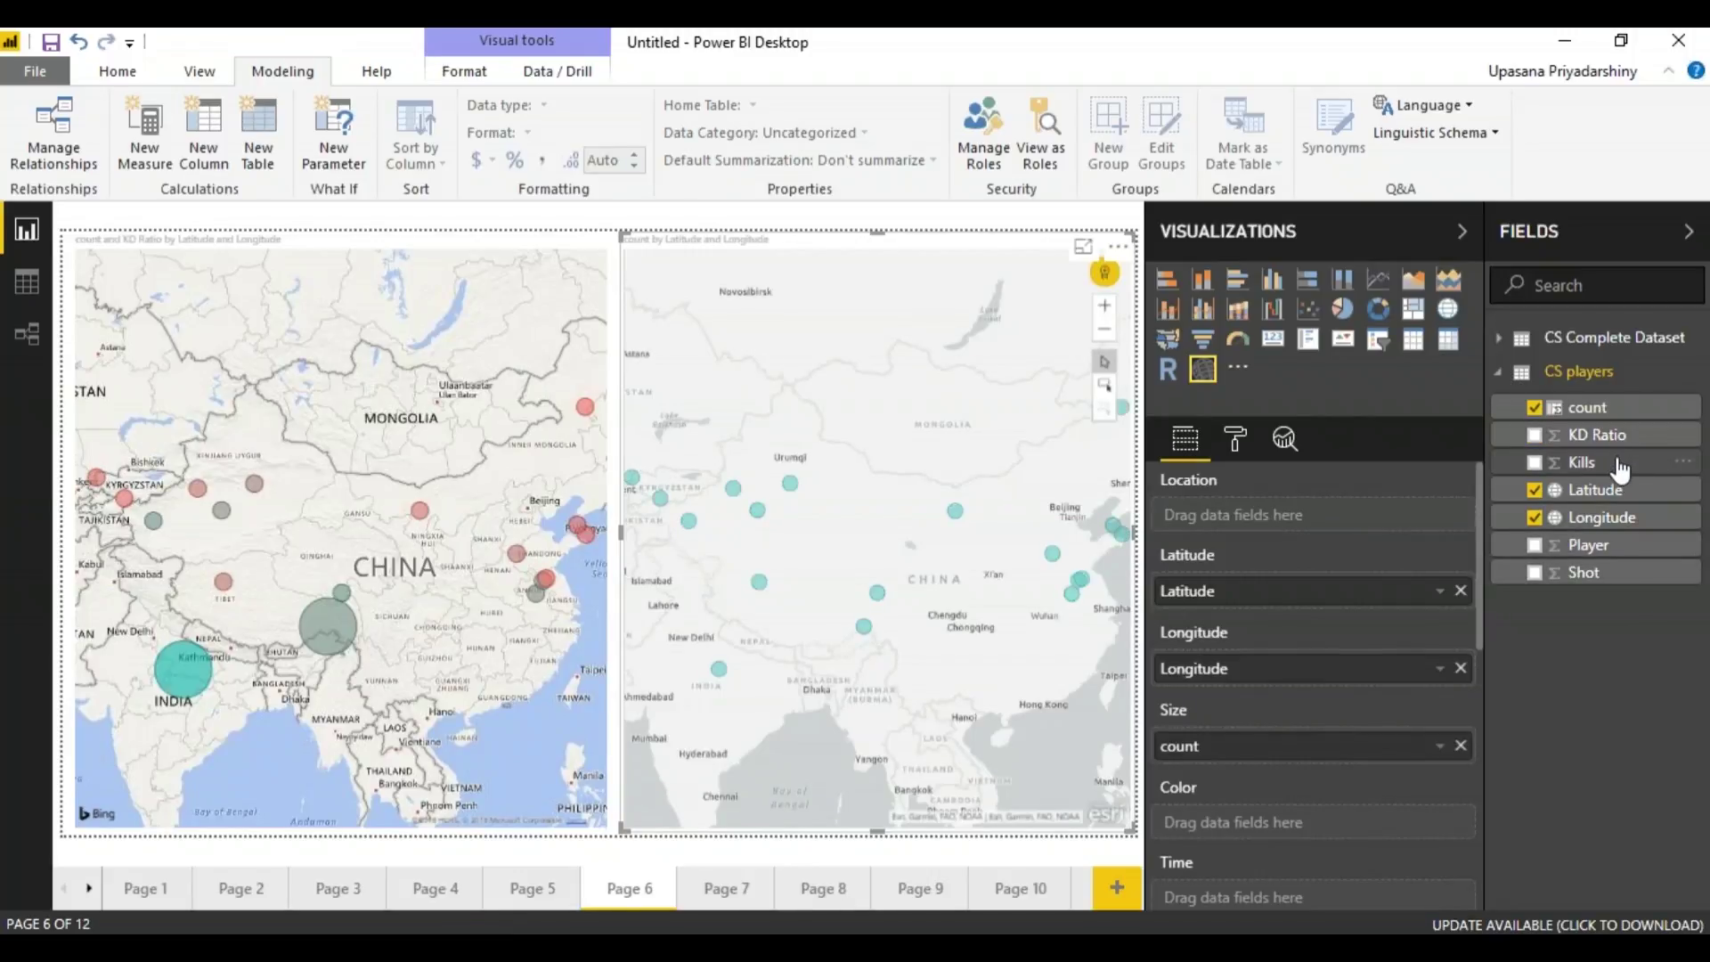
drag(1619, 469, 1336, 823)
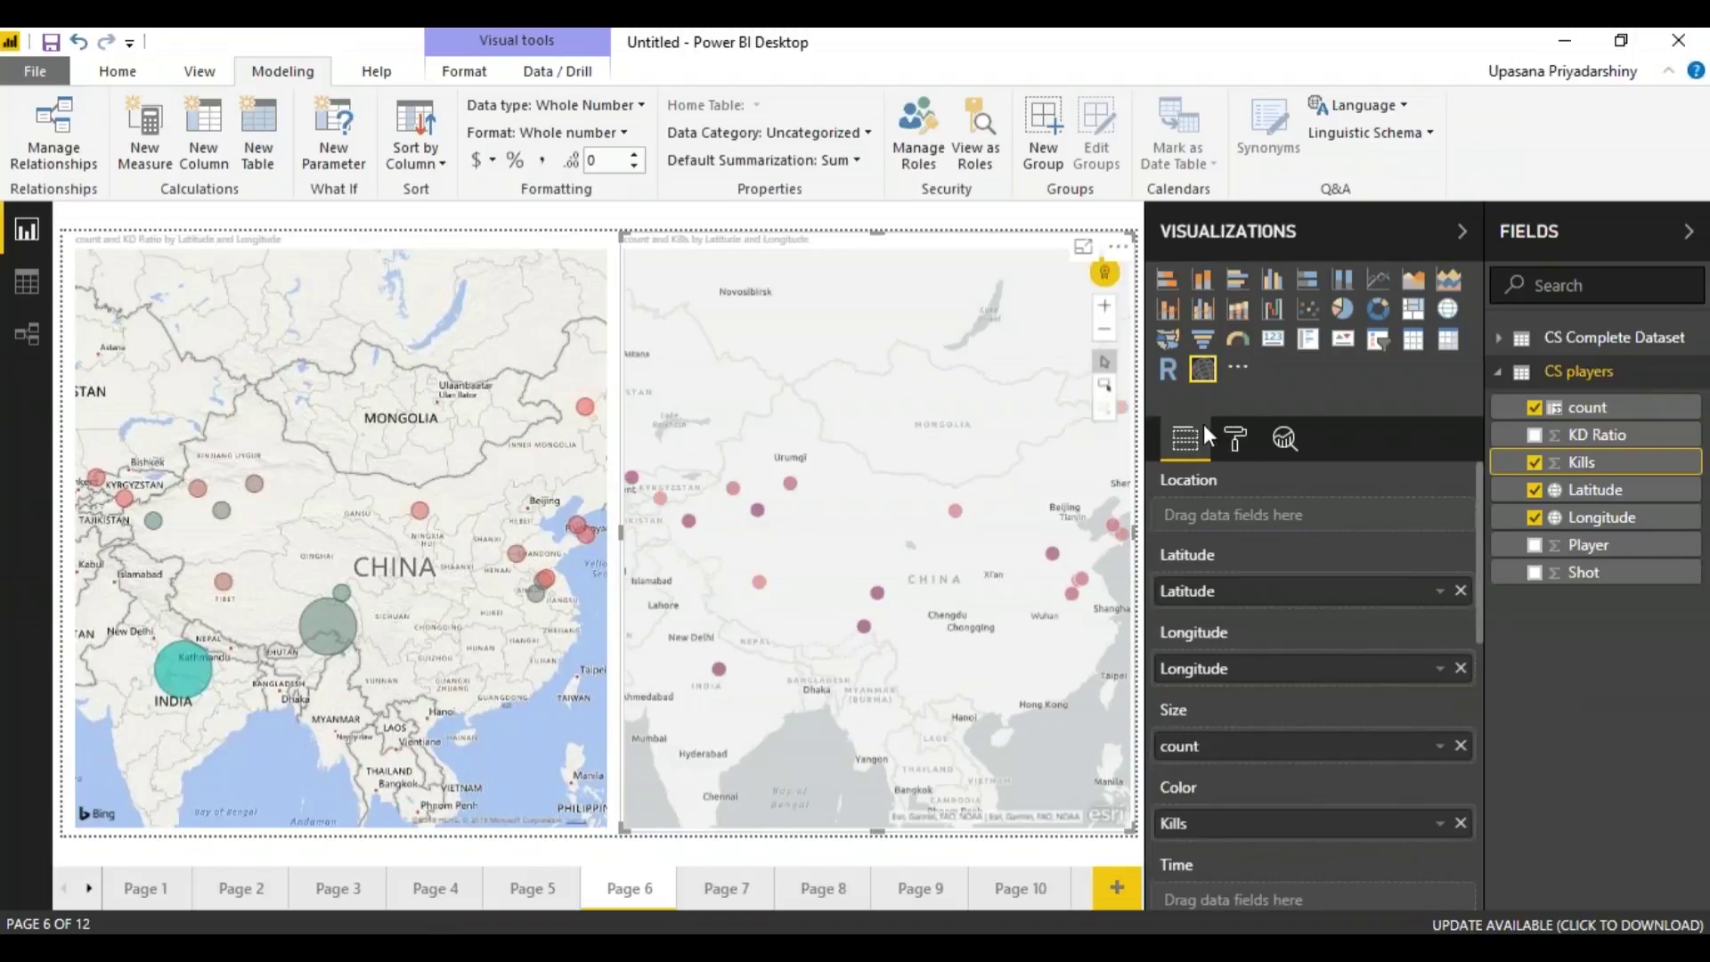
Step: Look over the ArcGIS map's formatting options, then add a funnel chart on Page 7
click(1244, 436)
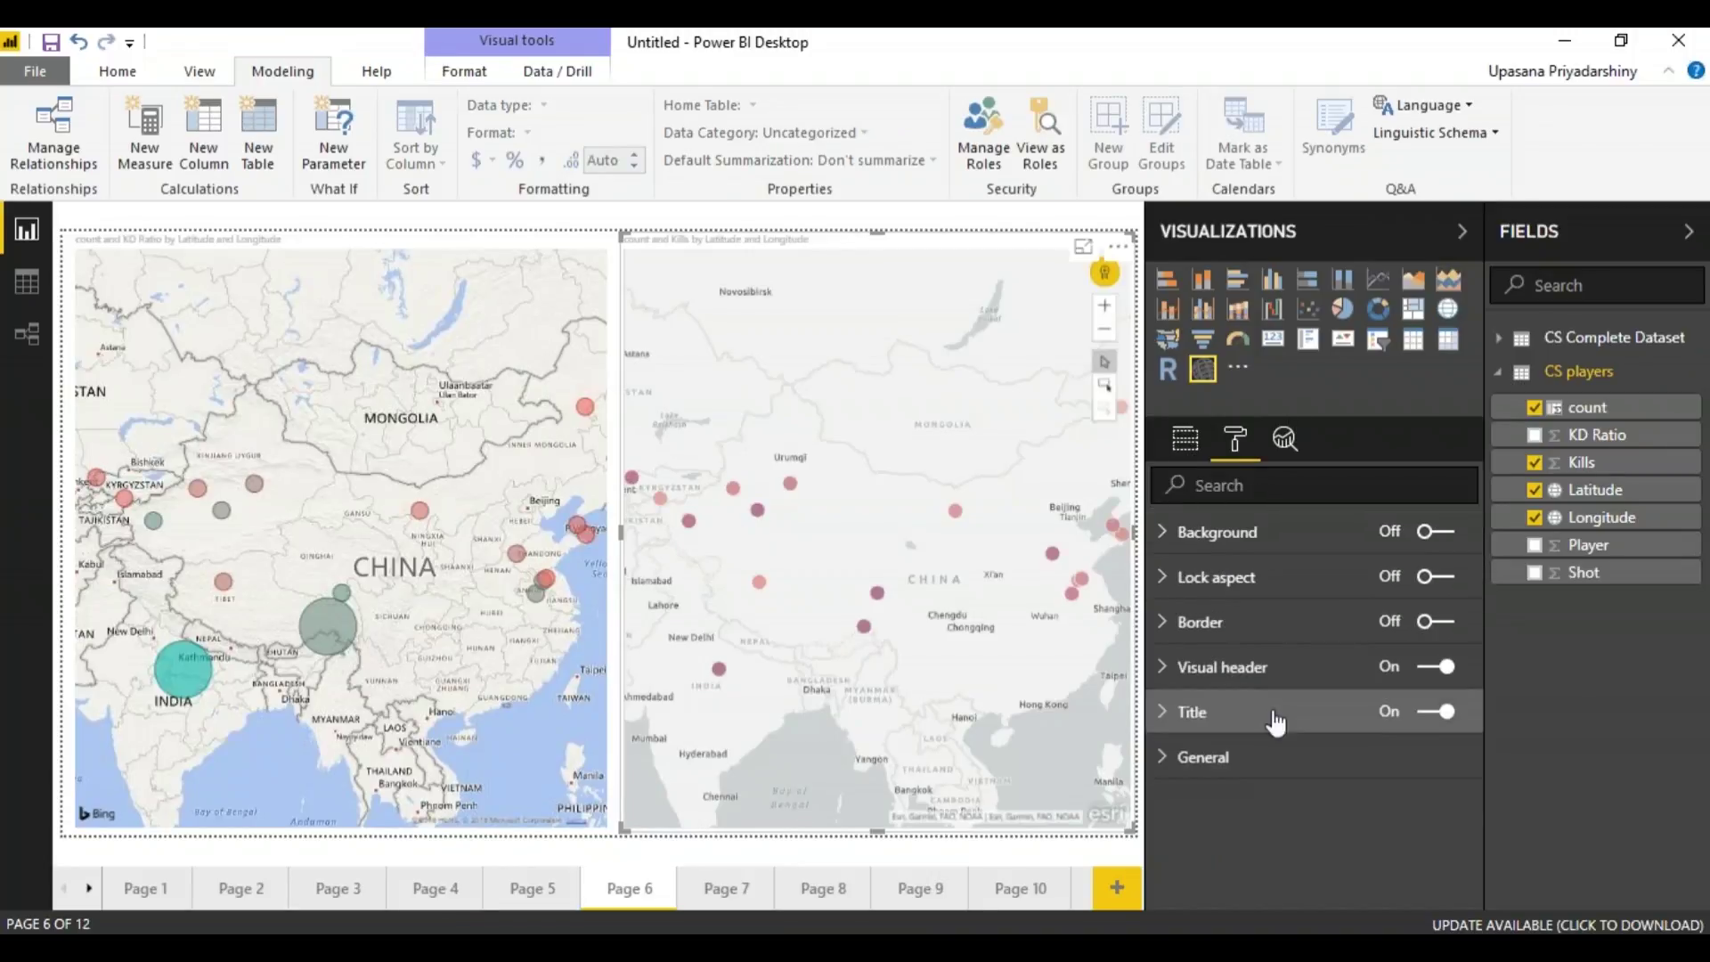
click(1186, 429)
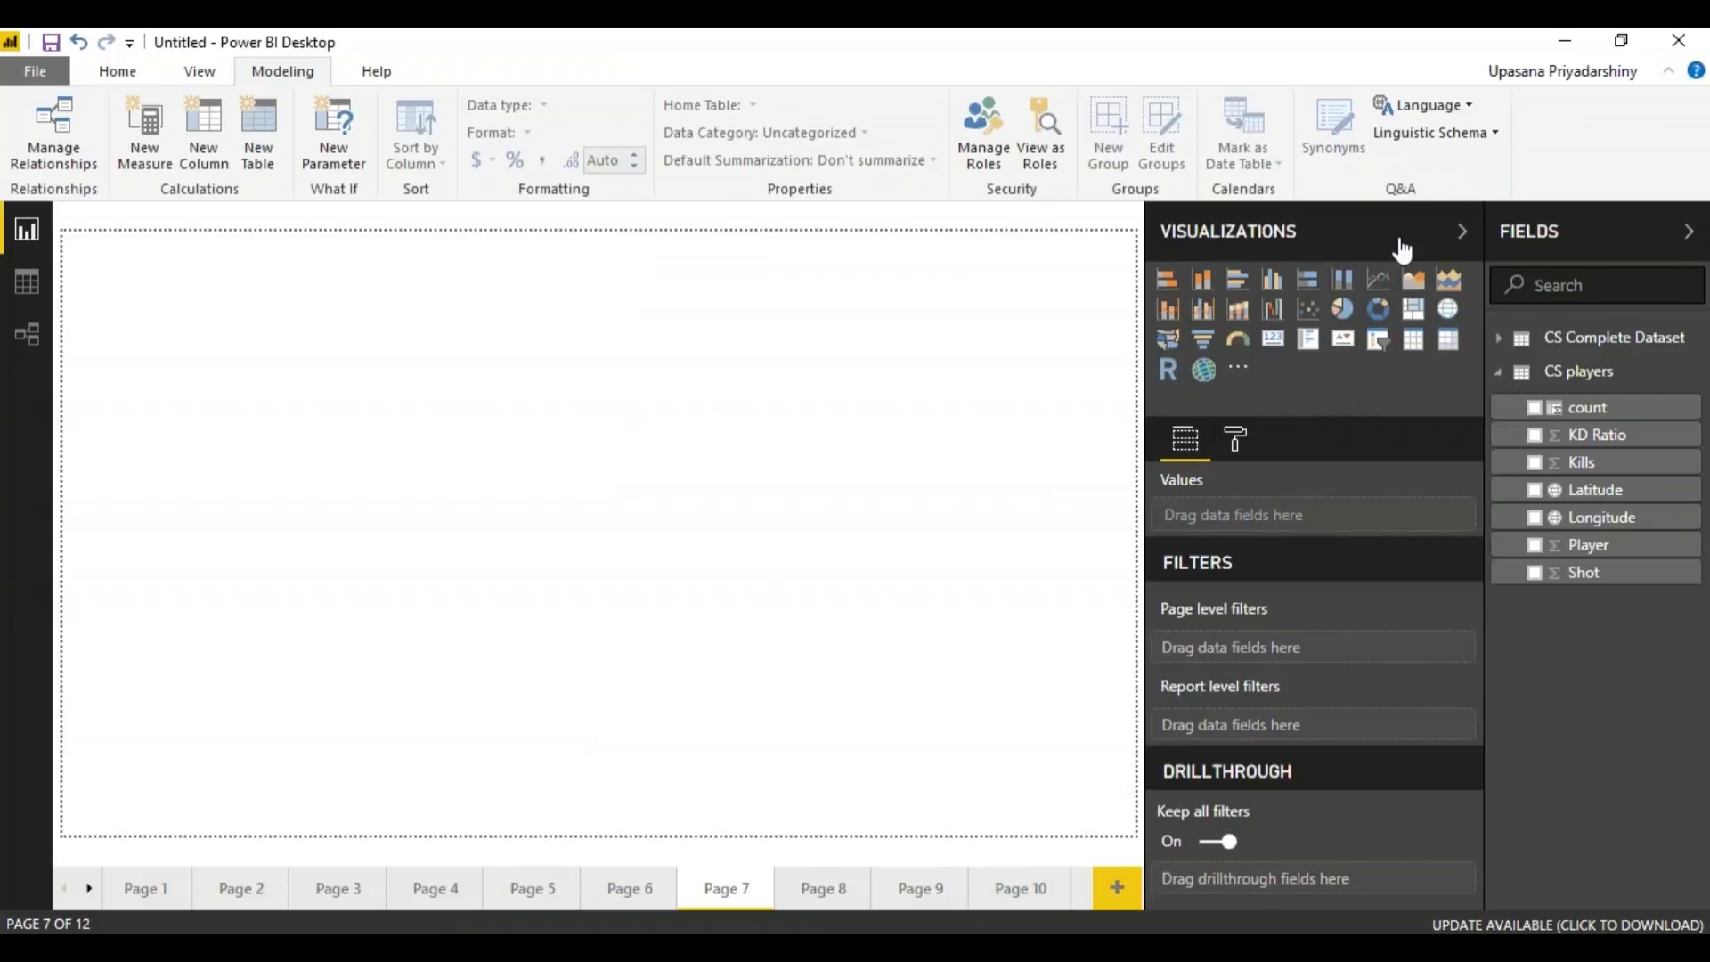
click(1202, 339)
Step: Build a widened funnel of Kills by Player shaded by KD Ratio, and add a Kills slicer beside it
drag(1598, 547, 1288, 526)
drag(1646, 469, 1381, 601)
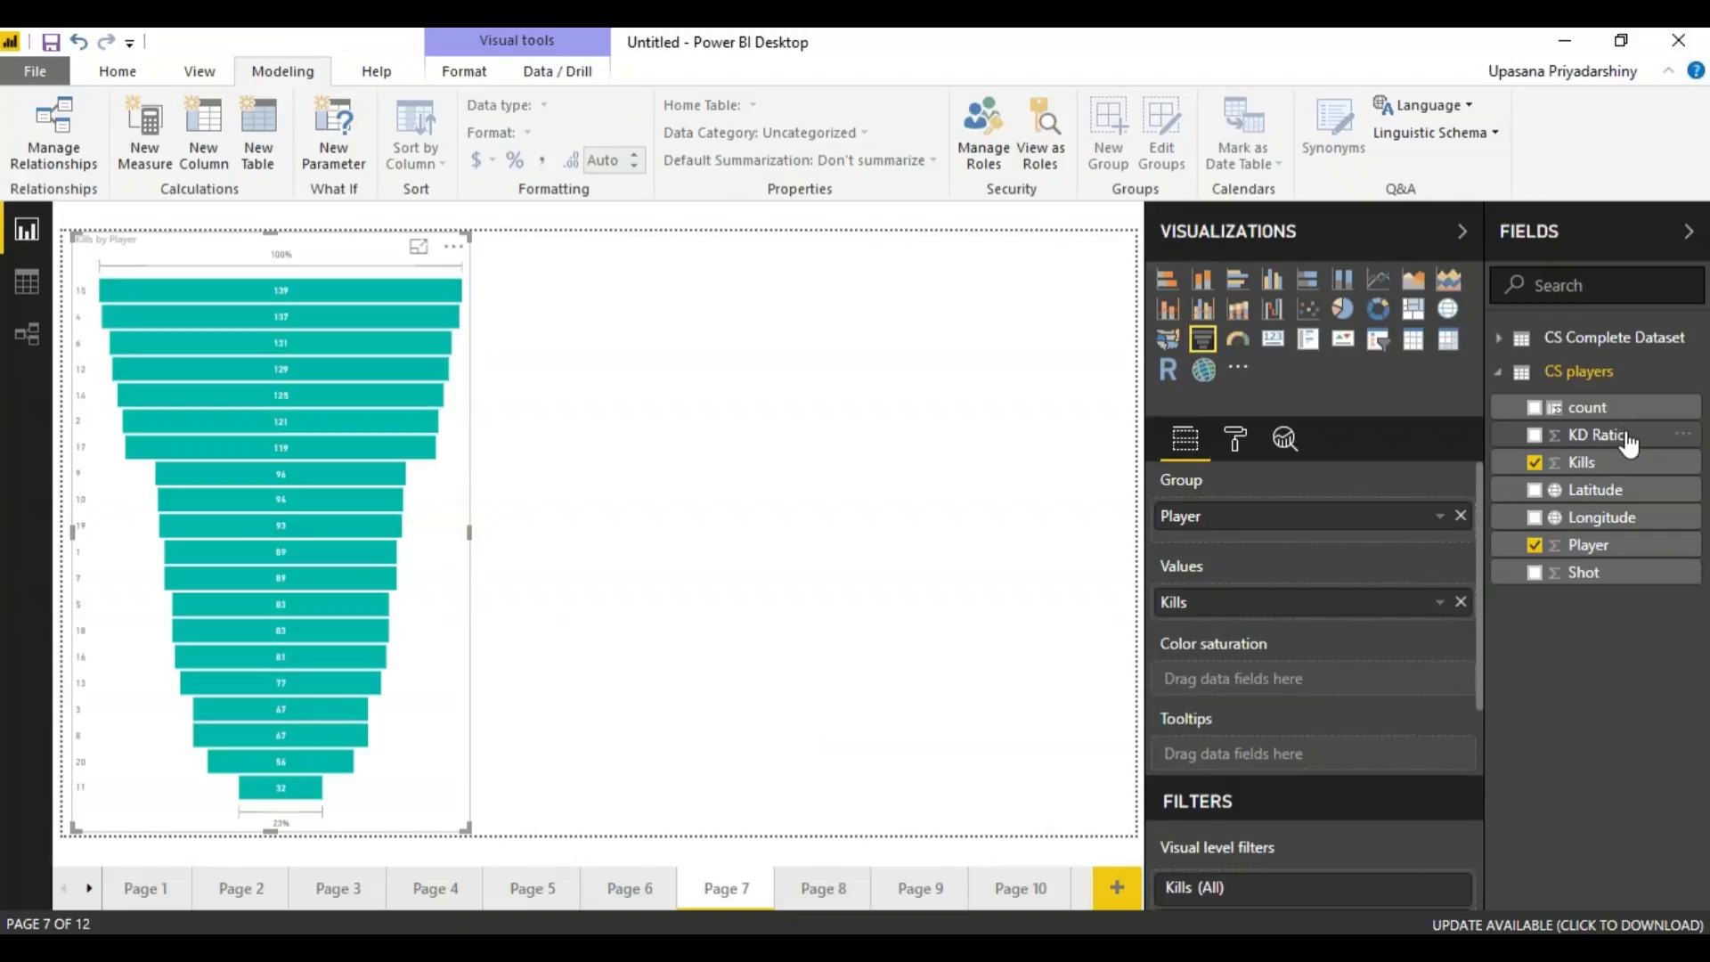
drag(1633, 438, 1360, 677)
drag(469, 532, 612, 572)
click(1011, 570)
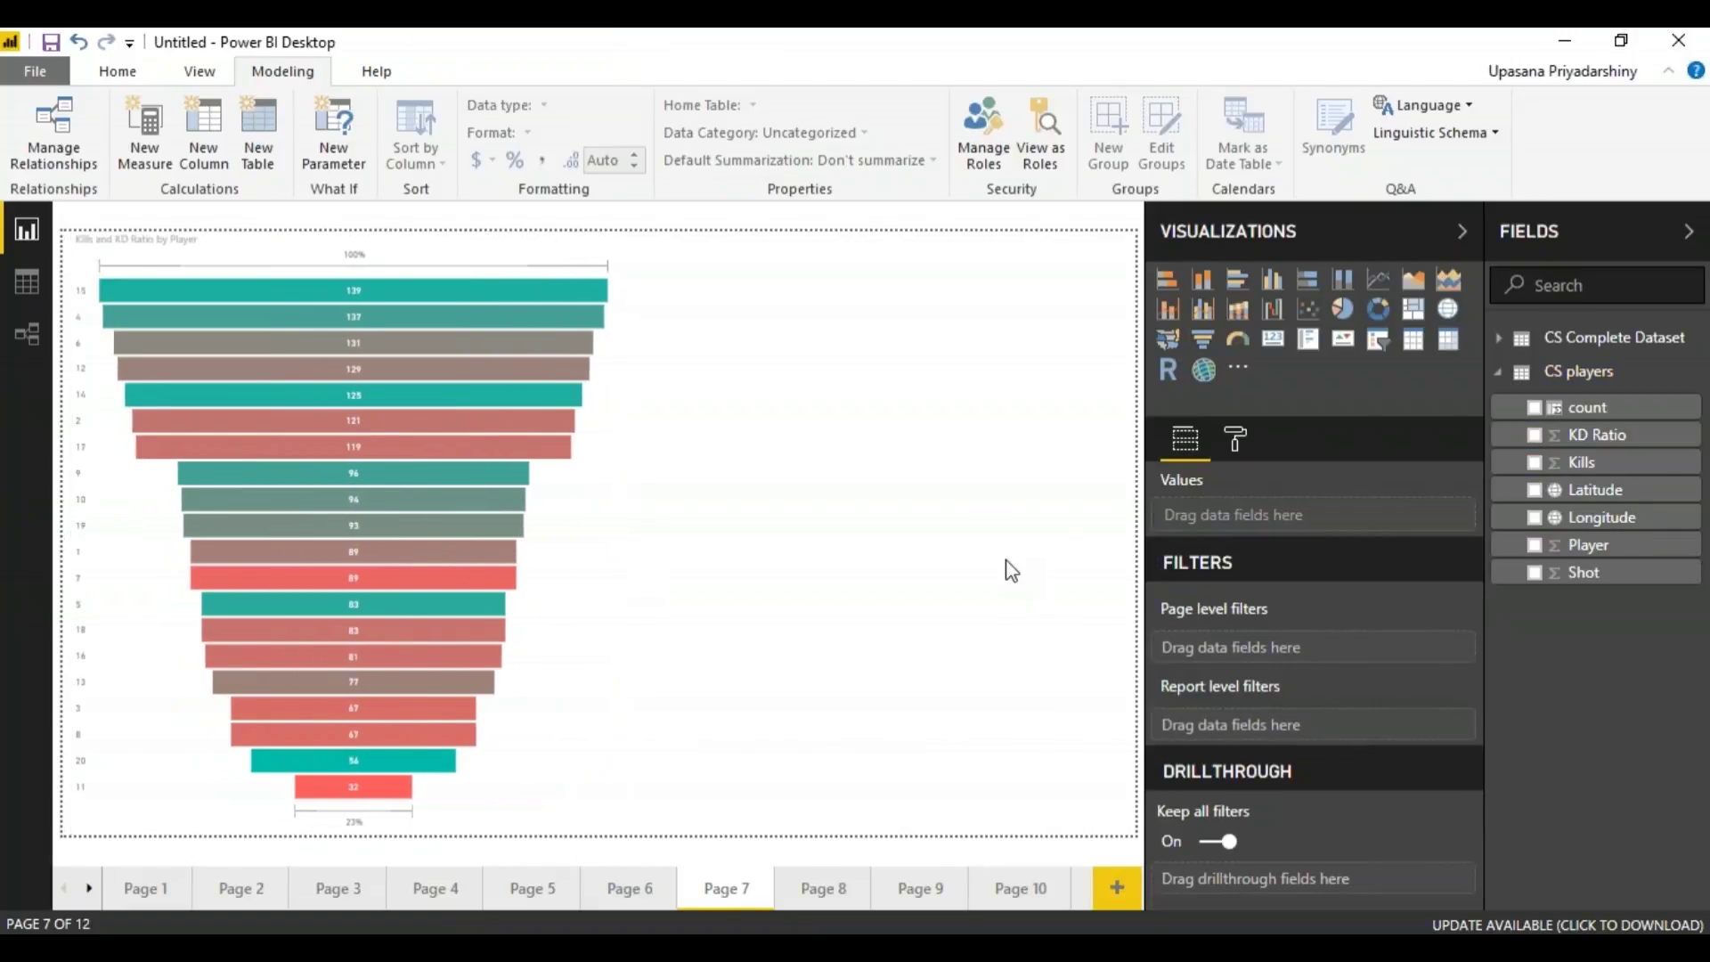
click(1377, 356)
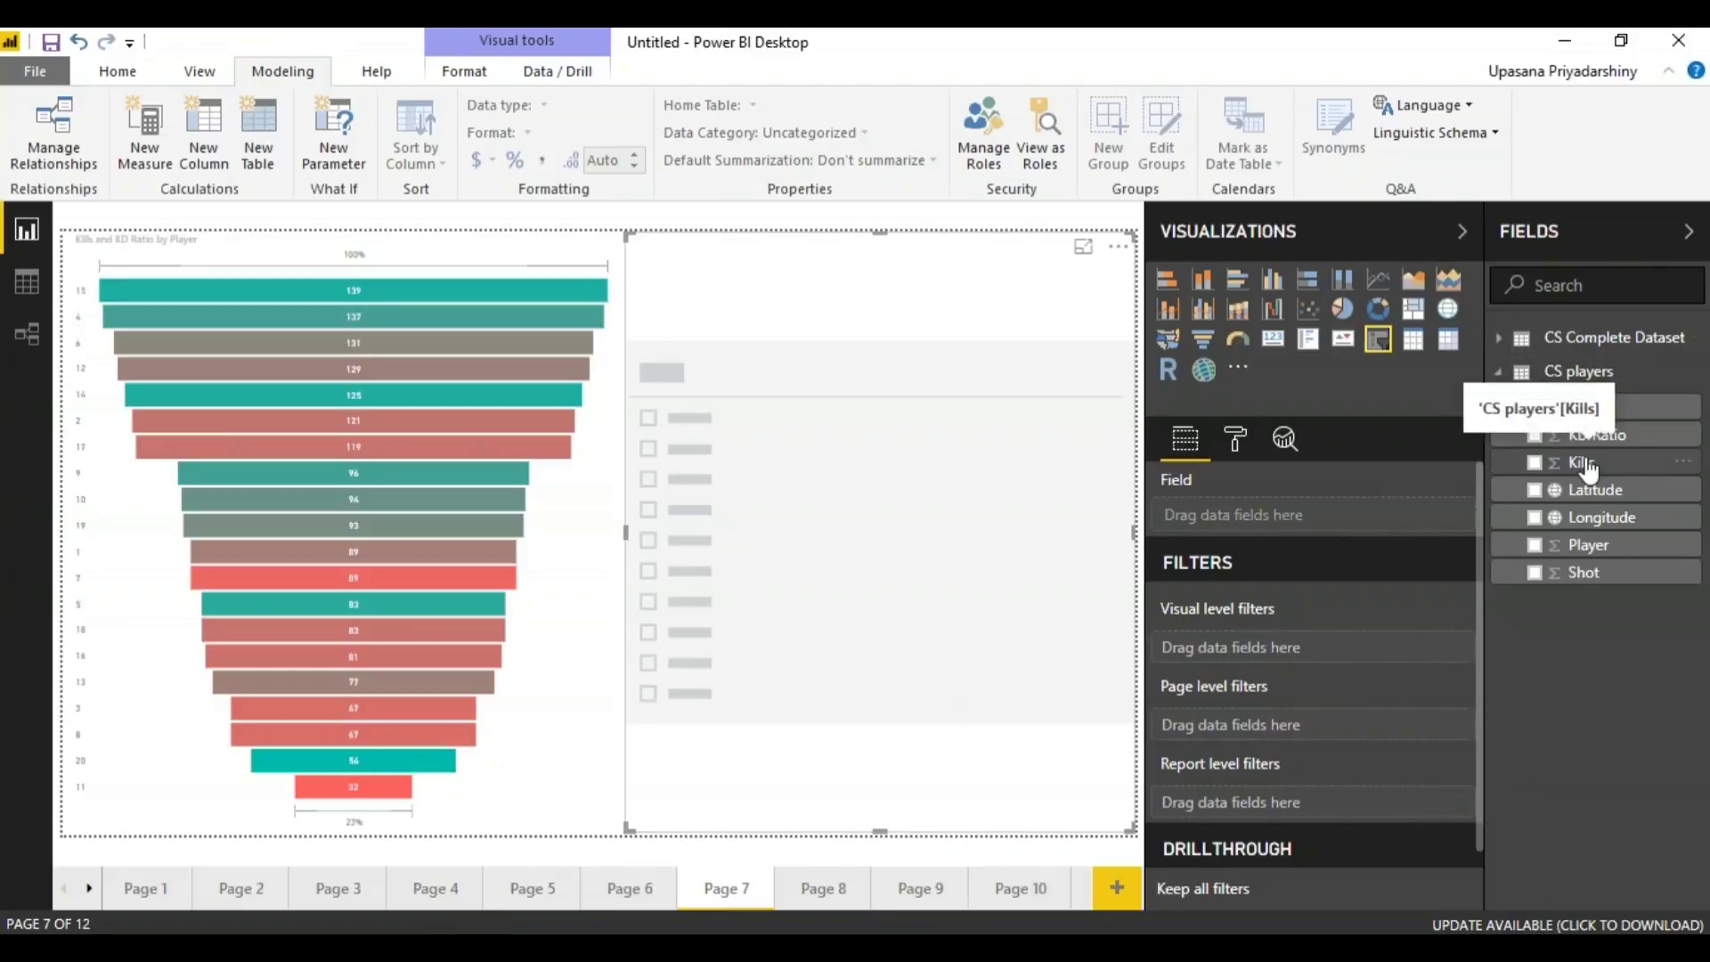
drag(1587, 468, 1289, 532)
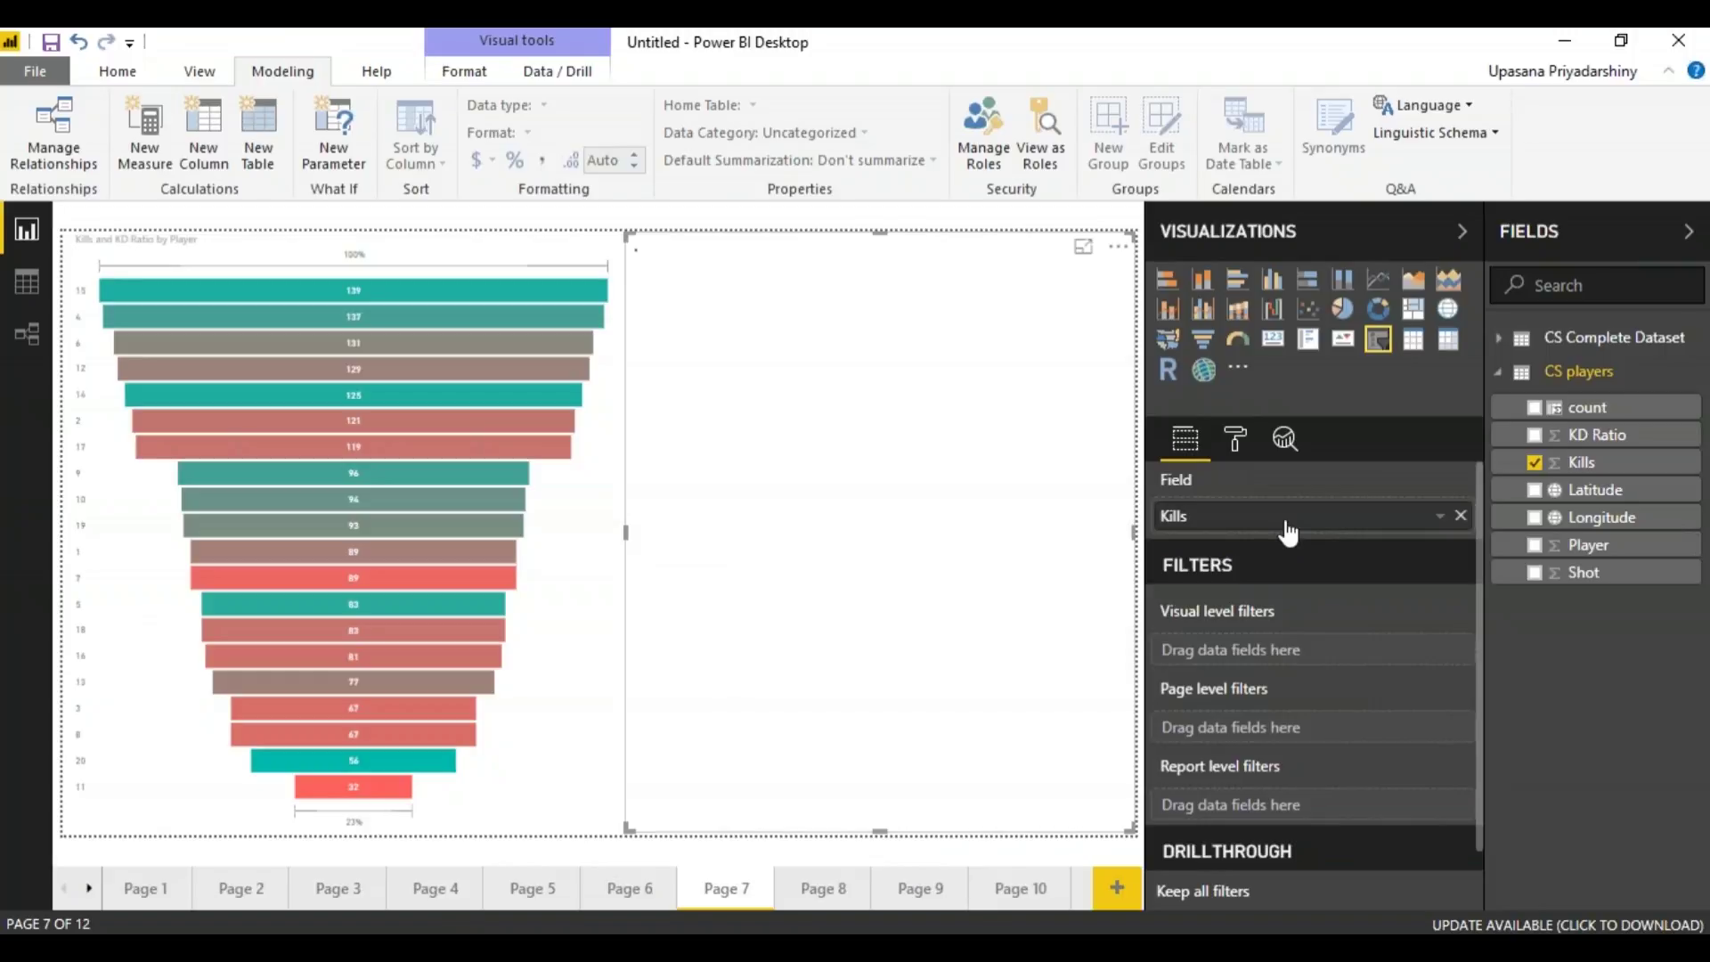
Step: Set the Kills slicer range to 32 through 139
drag(1118, 293, 961, 294)
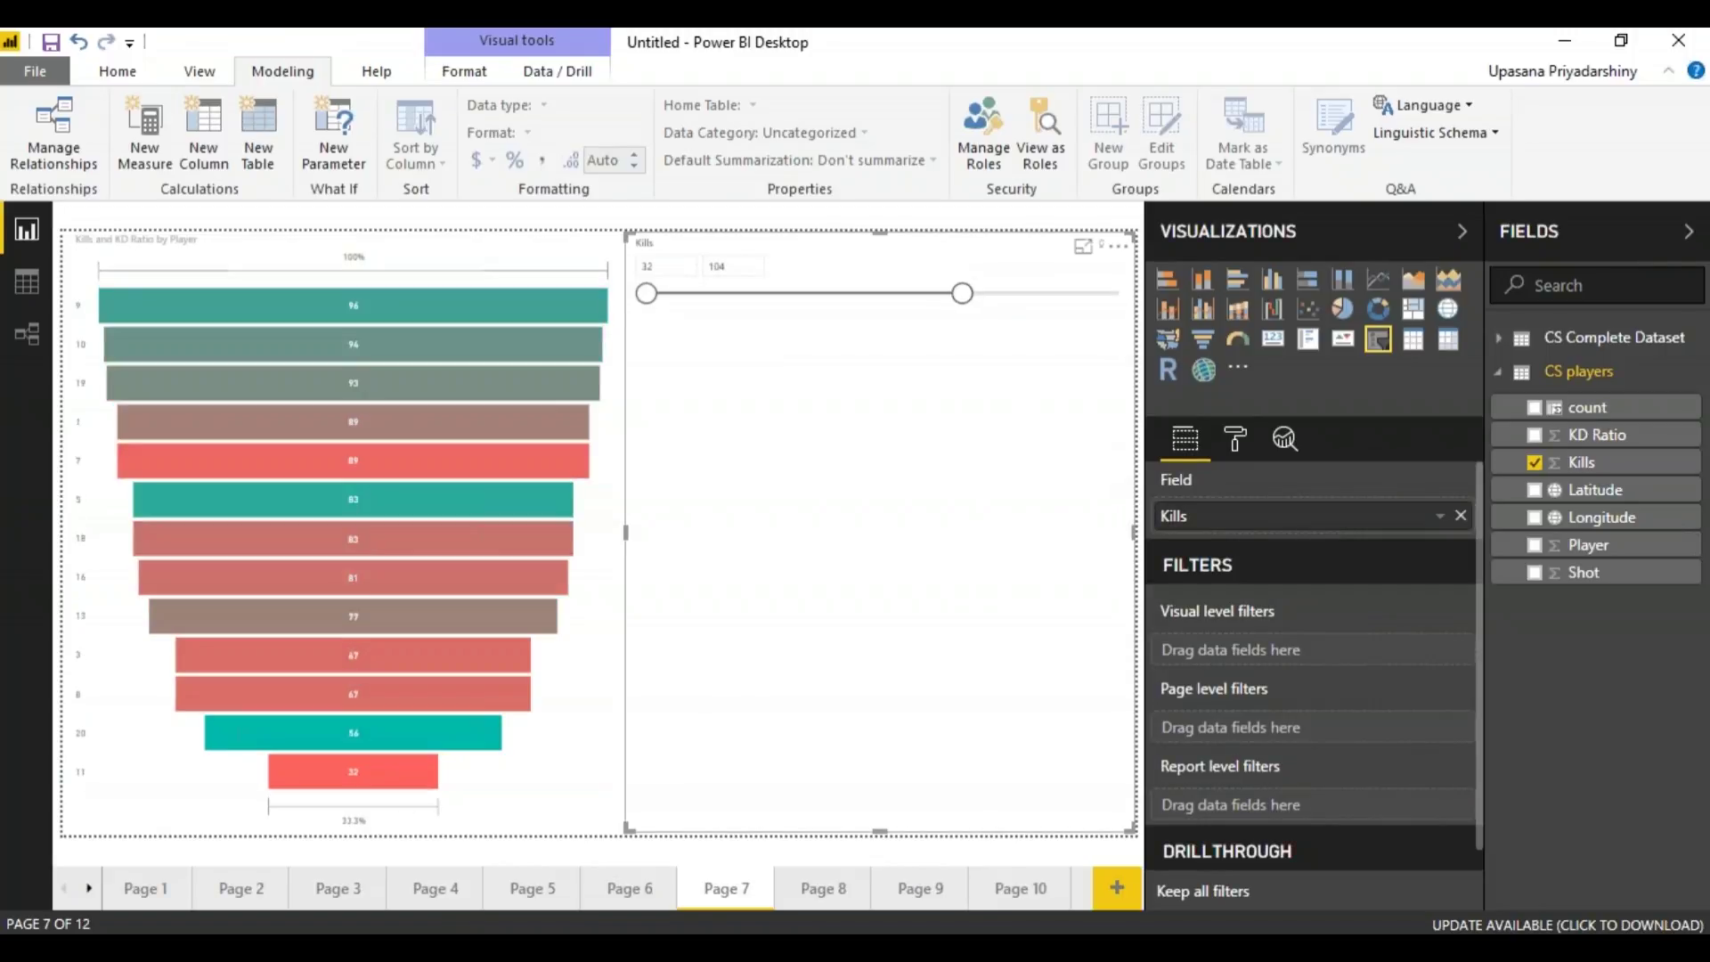
drag(647, 293, 783, 311)
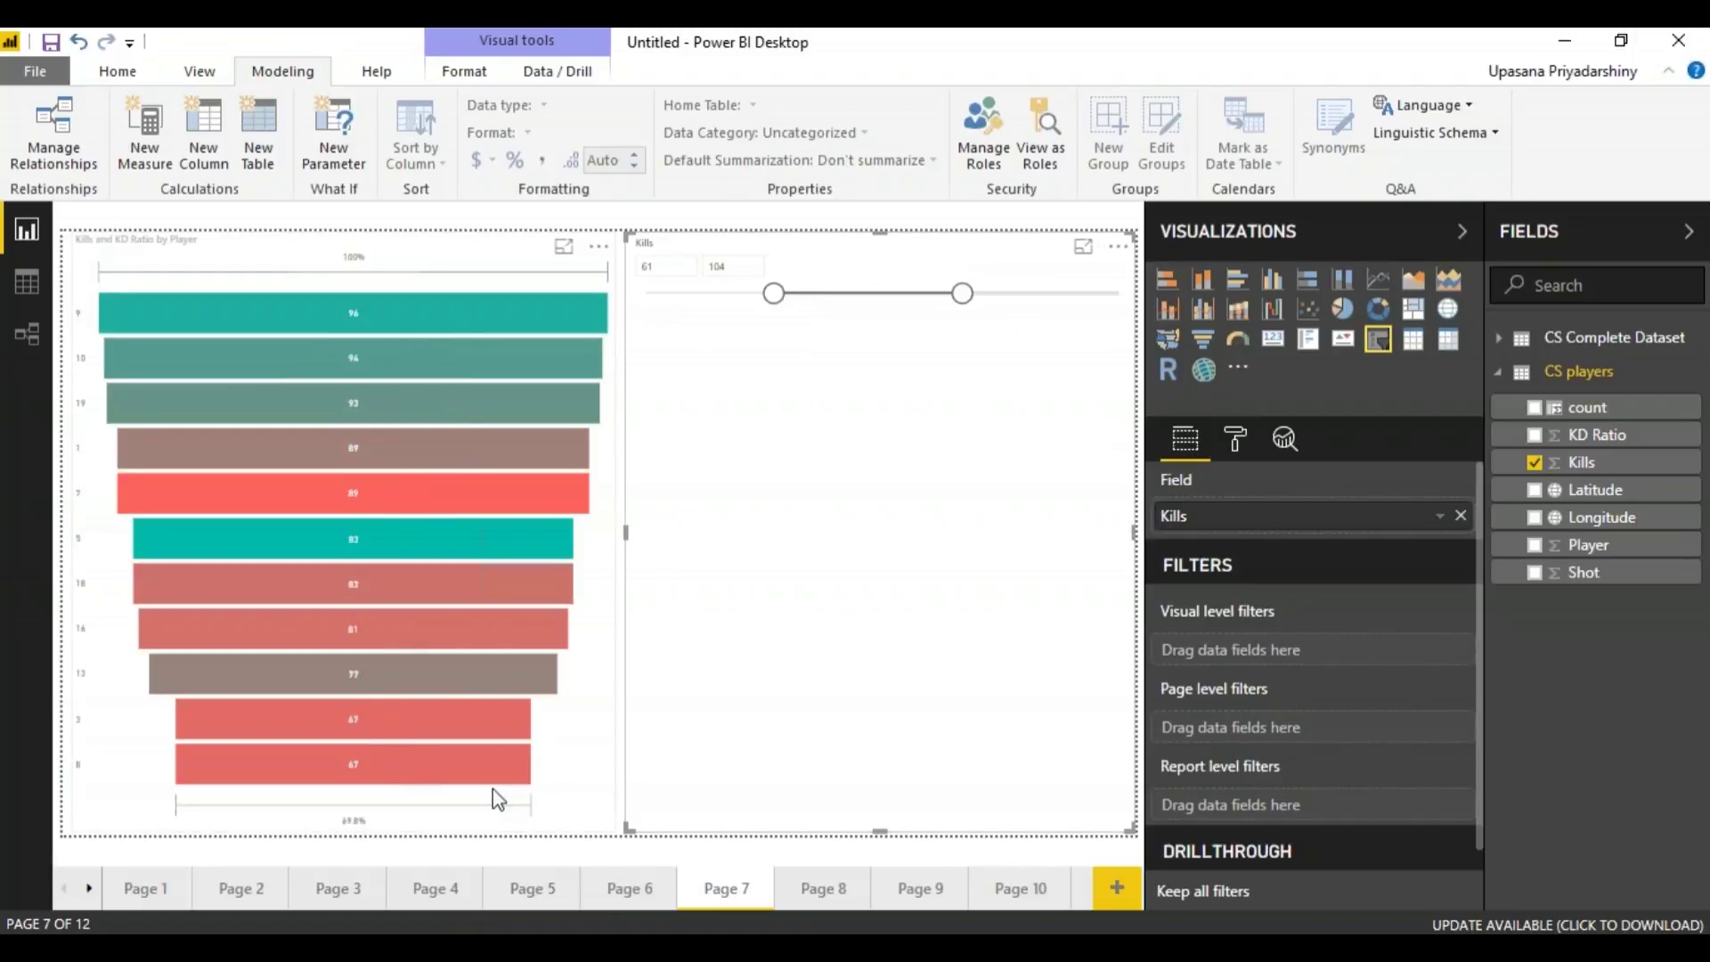
drag(775, 302, 648, 297)
drag(961, 293, 1135, 316)
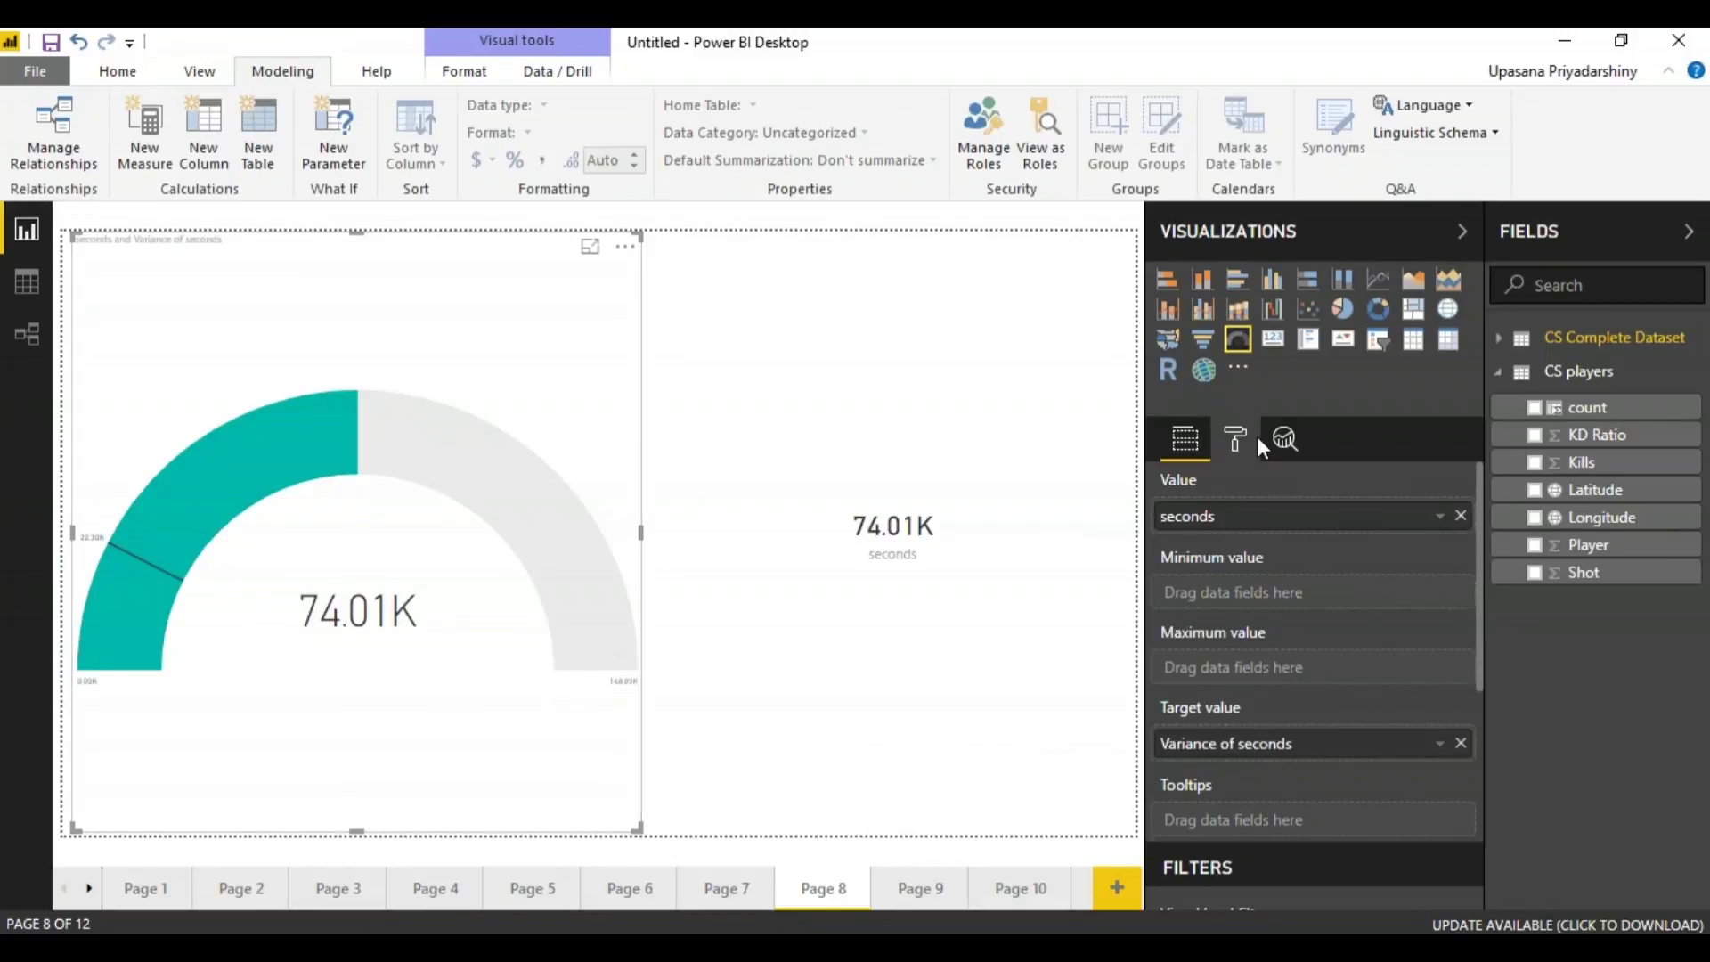
Step: Show the gauge's formatting options, with data labels, target and callout value on
click(1234, 448)
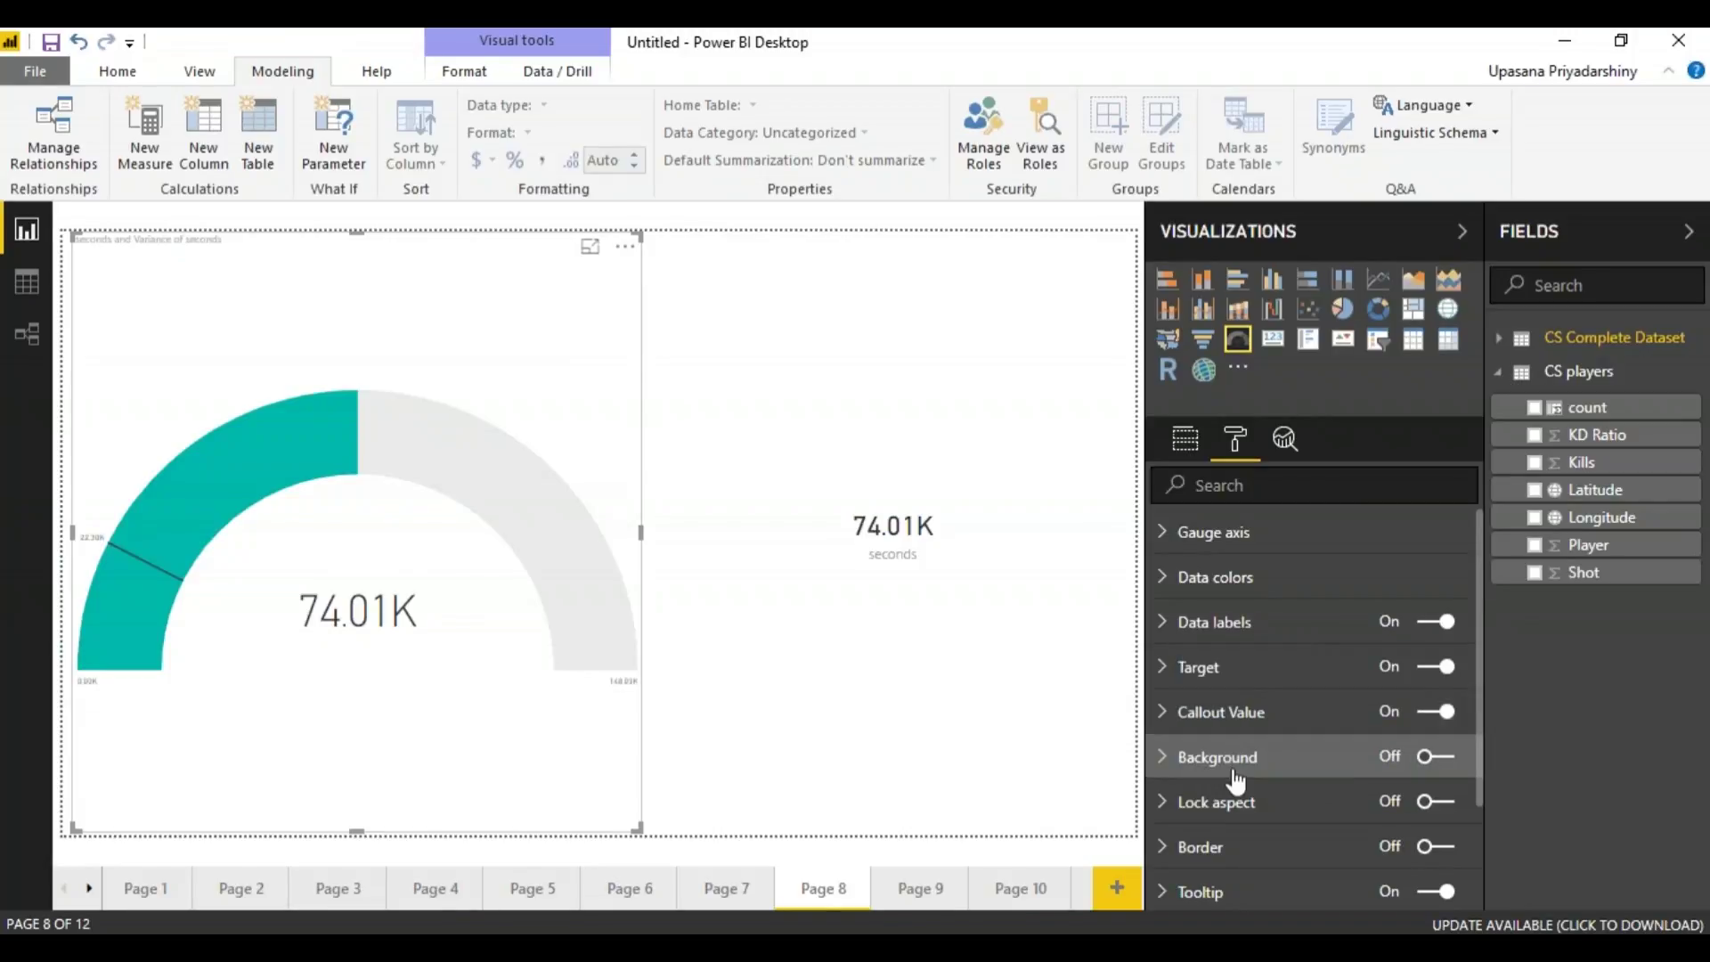
Step: Return to the gauge's field assignments and select the 74.01K seconds card
click(1179, 440)
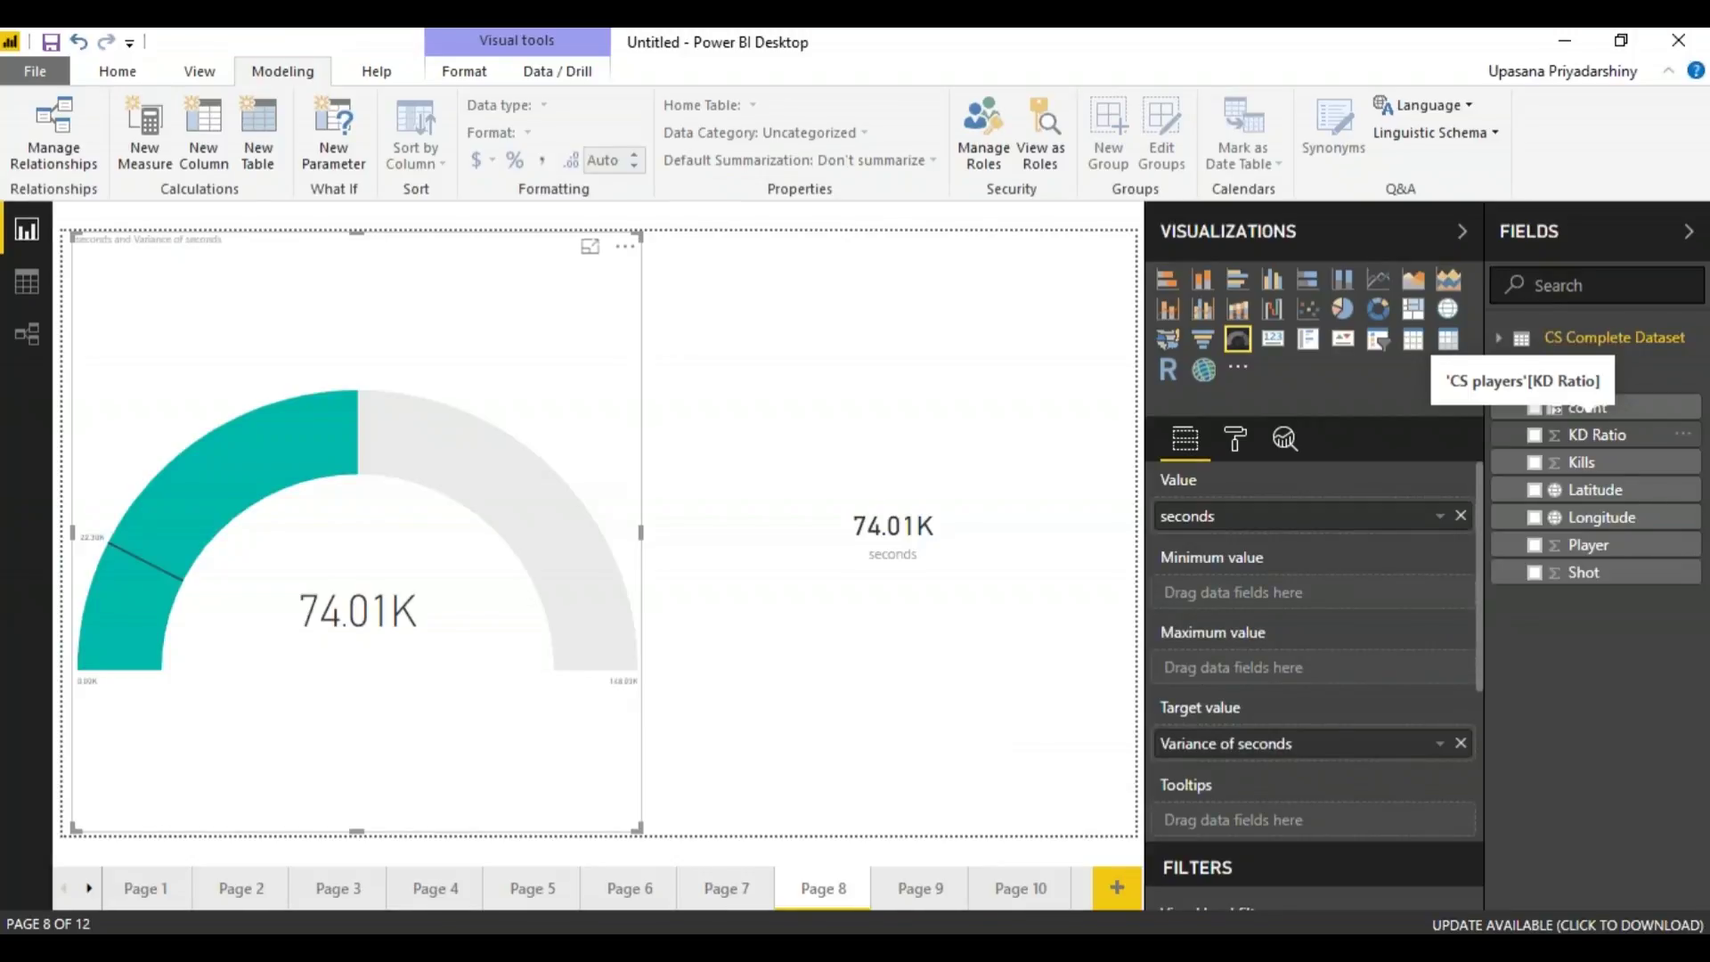
click(1104, 446)
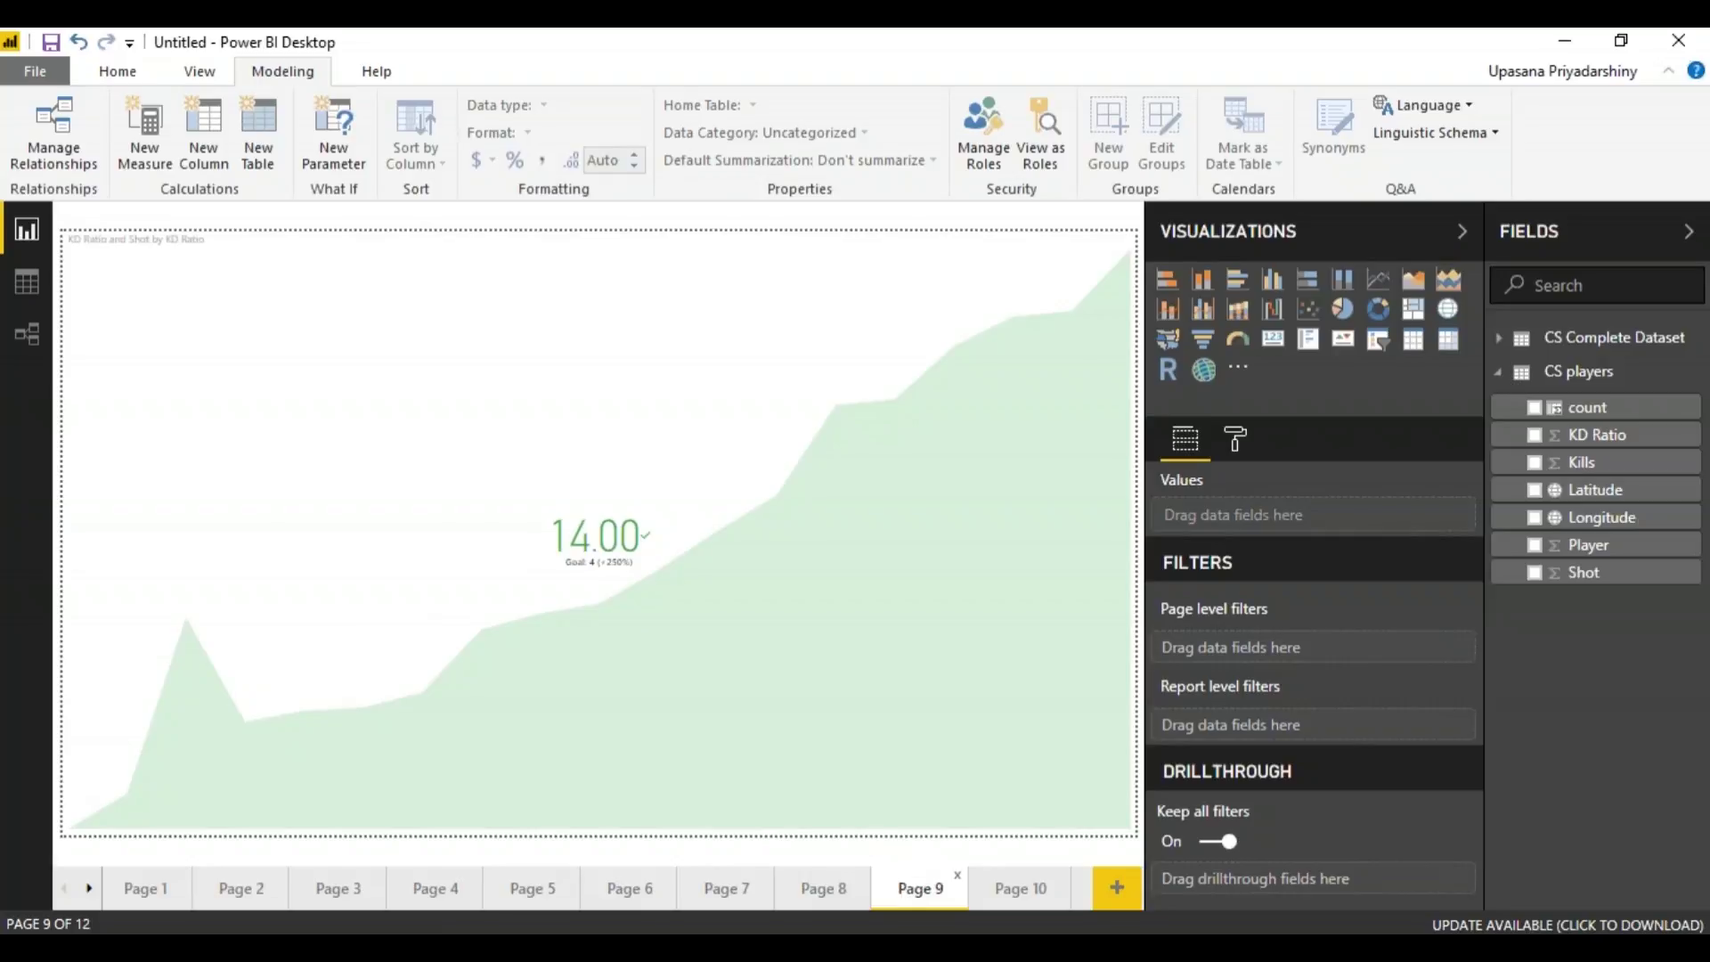
Step: Review the KPI's Goals, Trend axis and Indicator format settings, then return to its fields
click(783, 702)
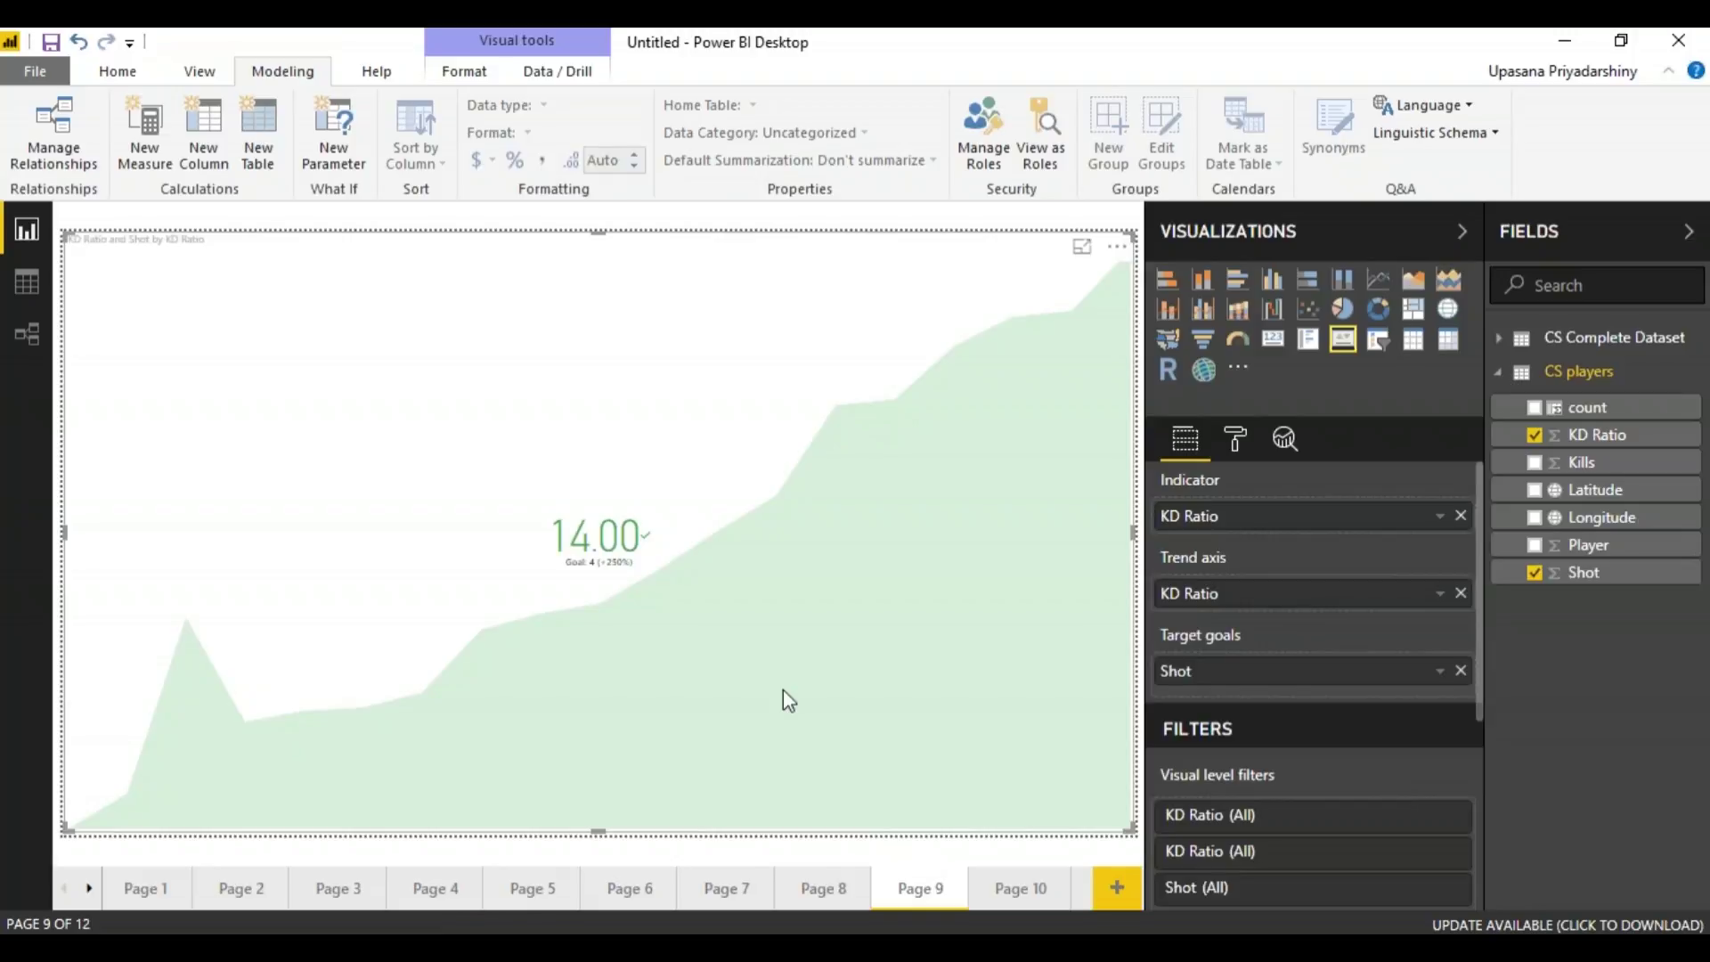
click(1243, 450)
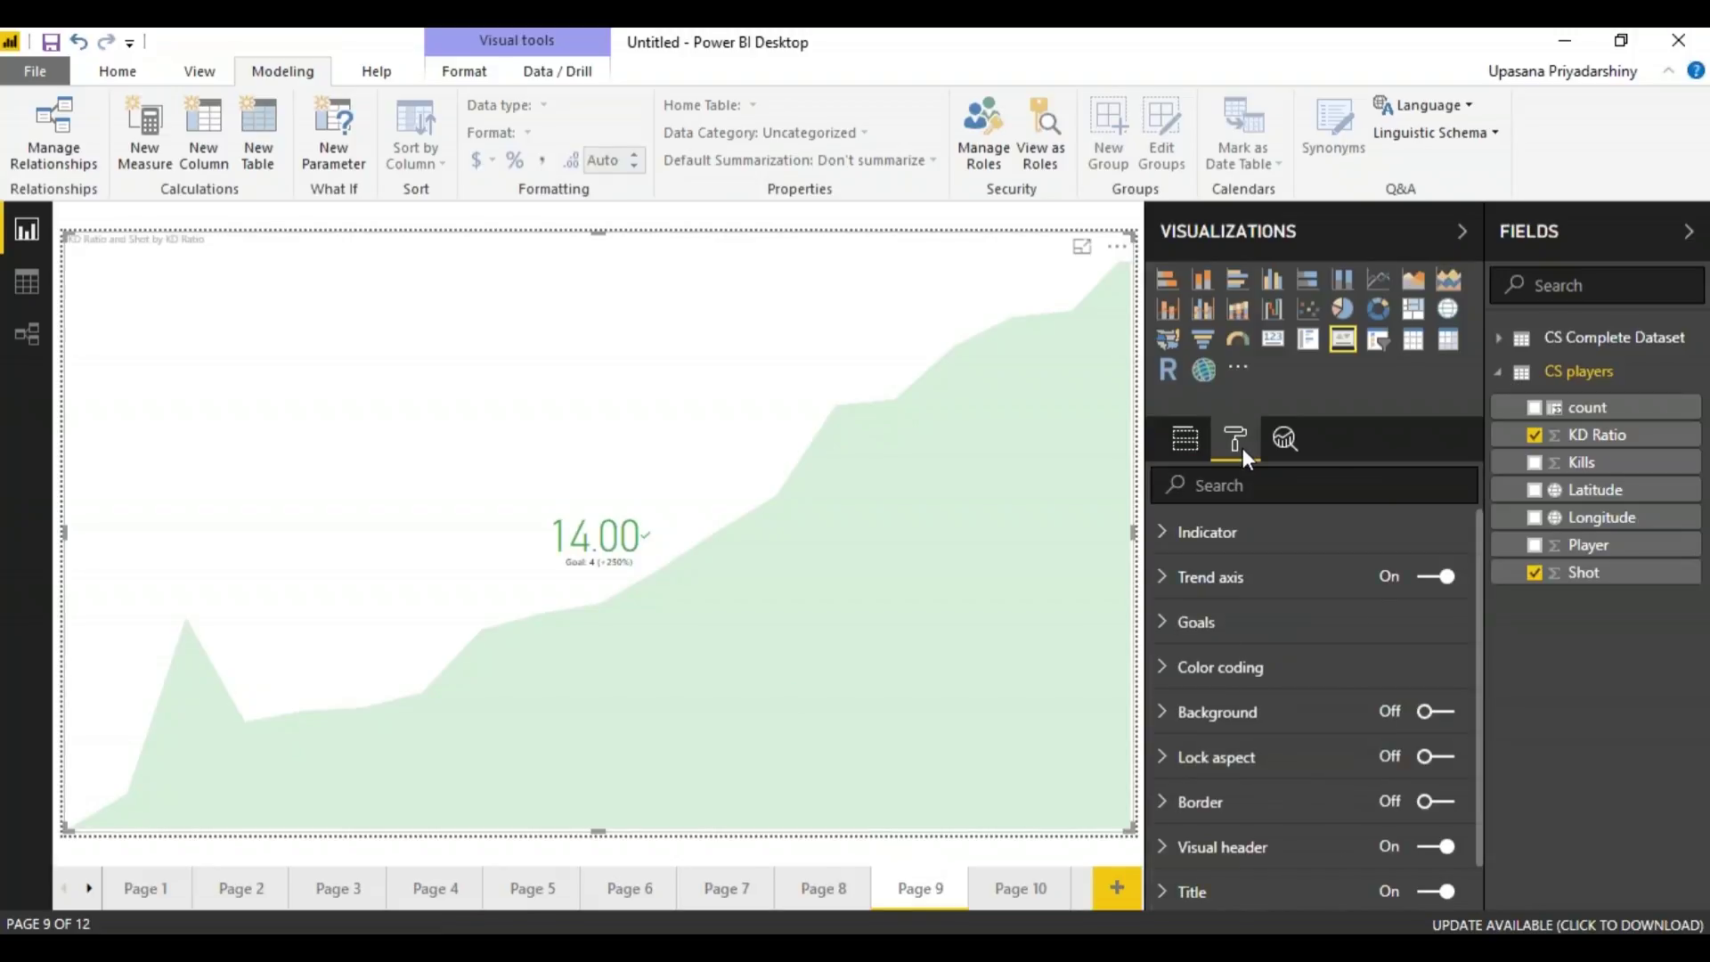
click(1254, 640)
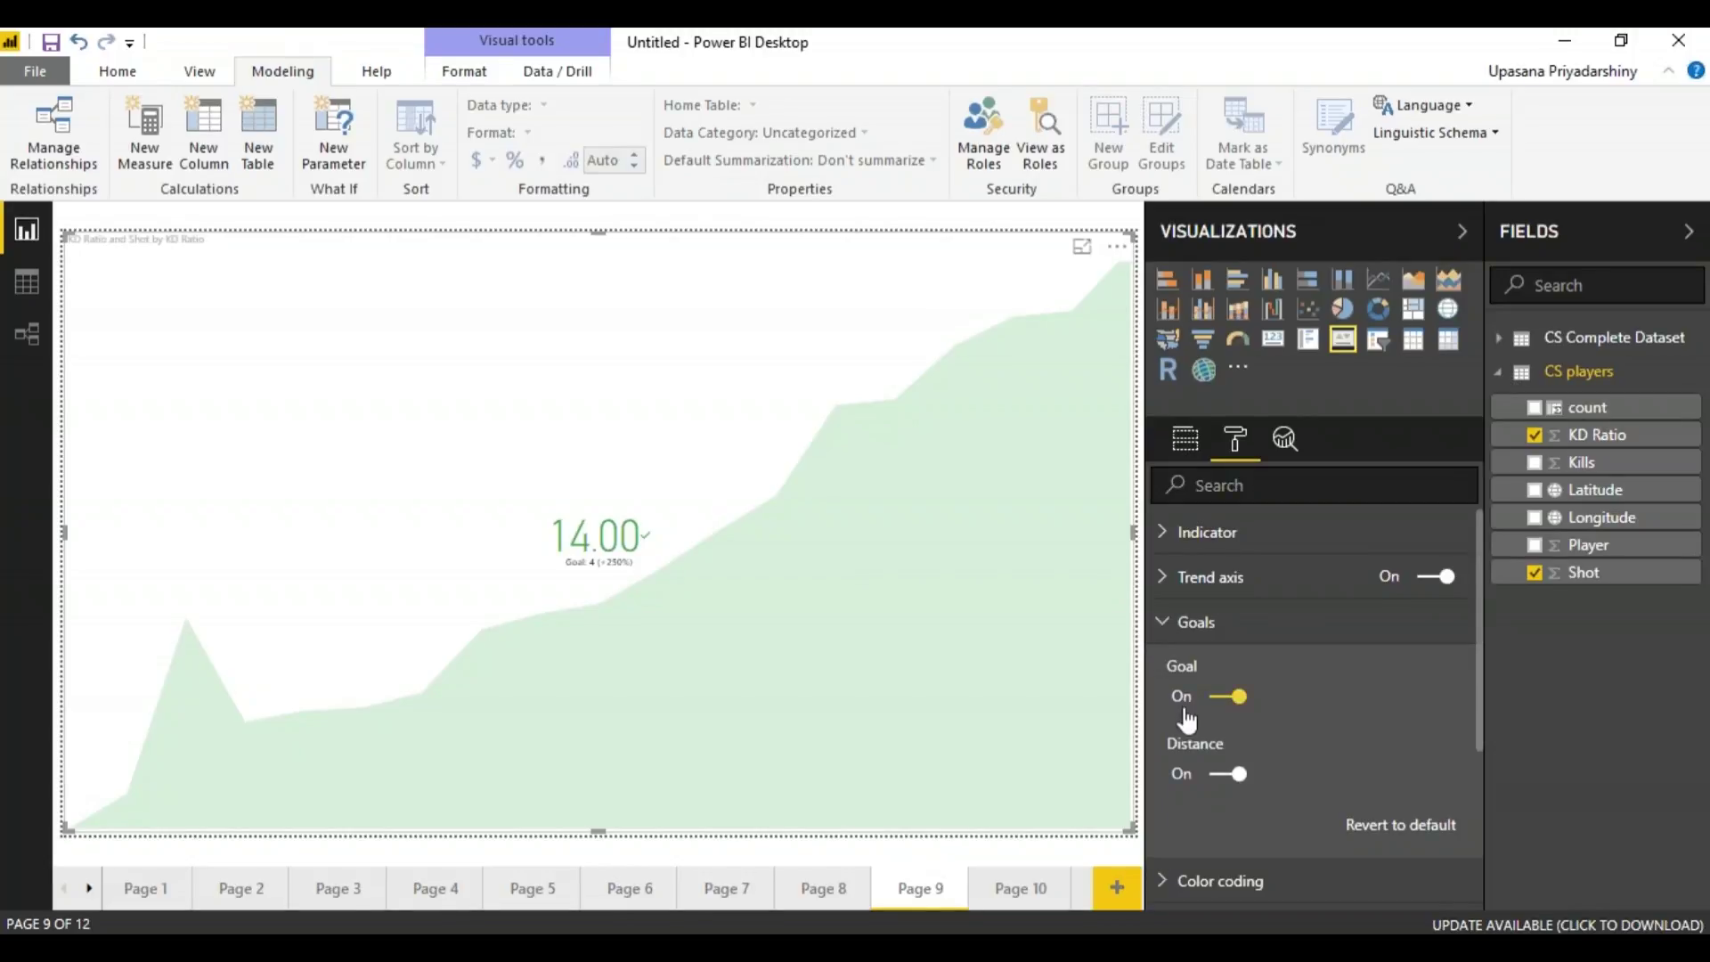
click(1264, 583)
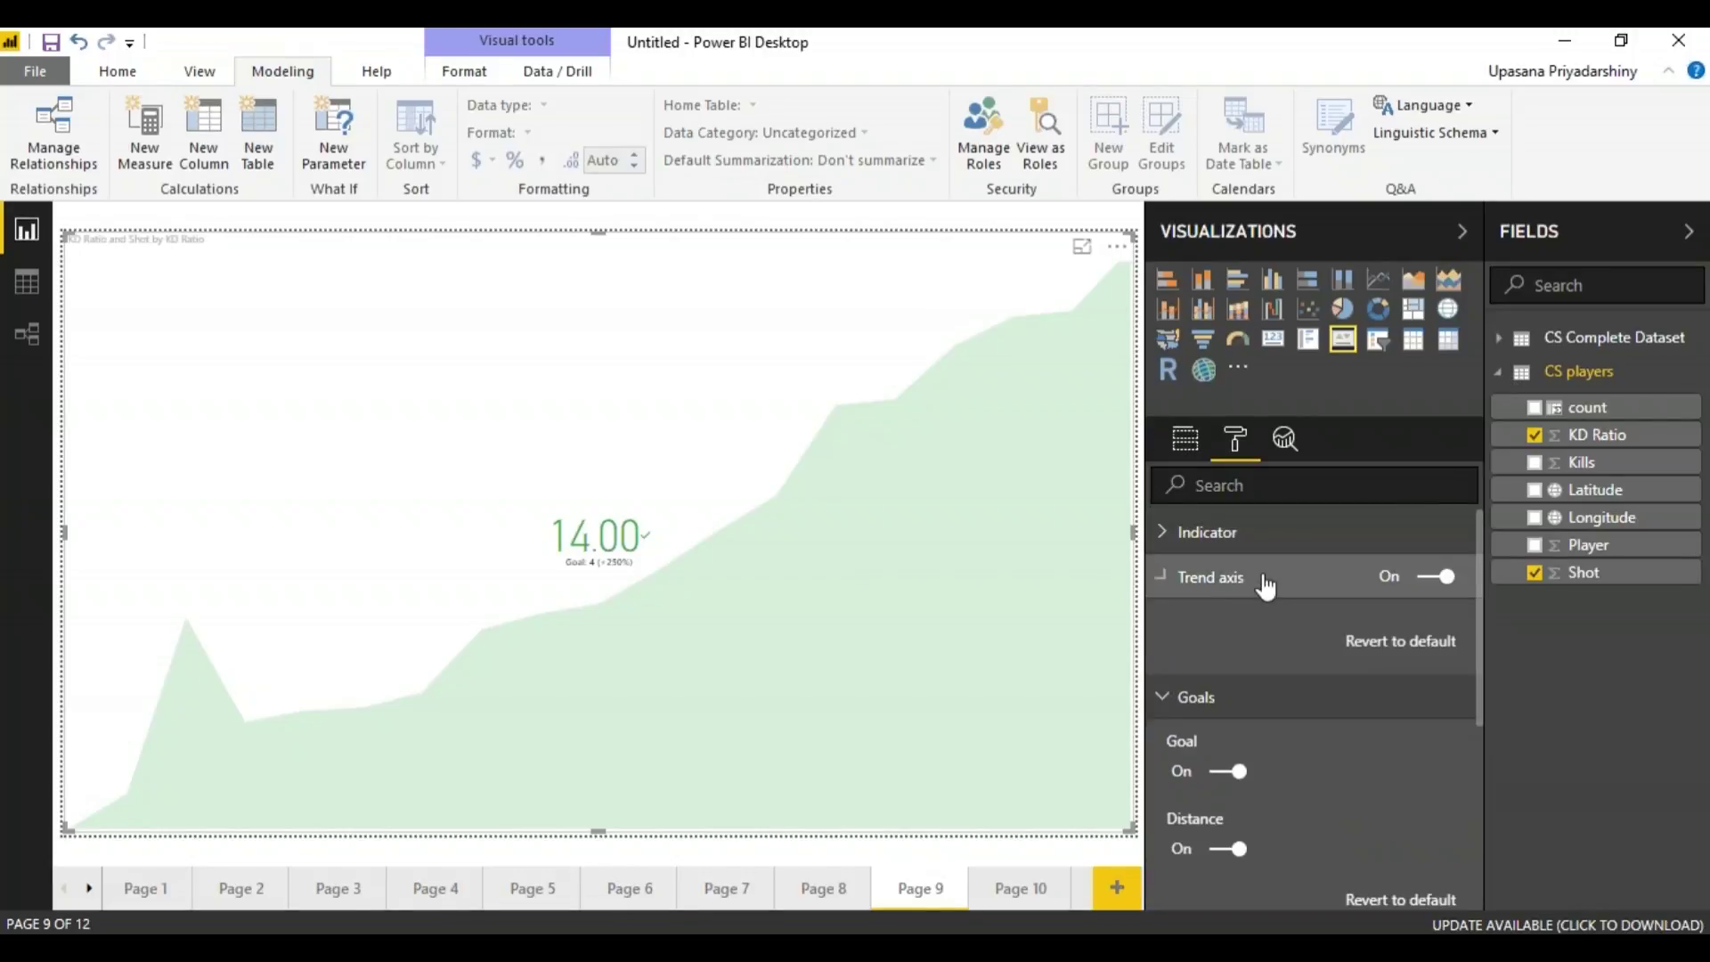
click(1225, 531)
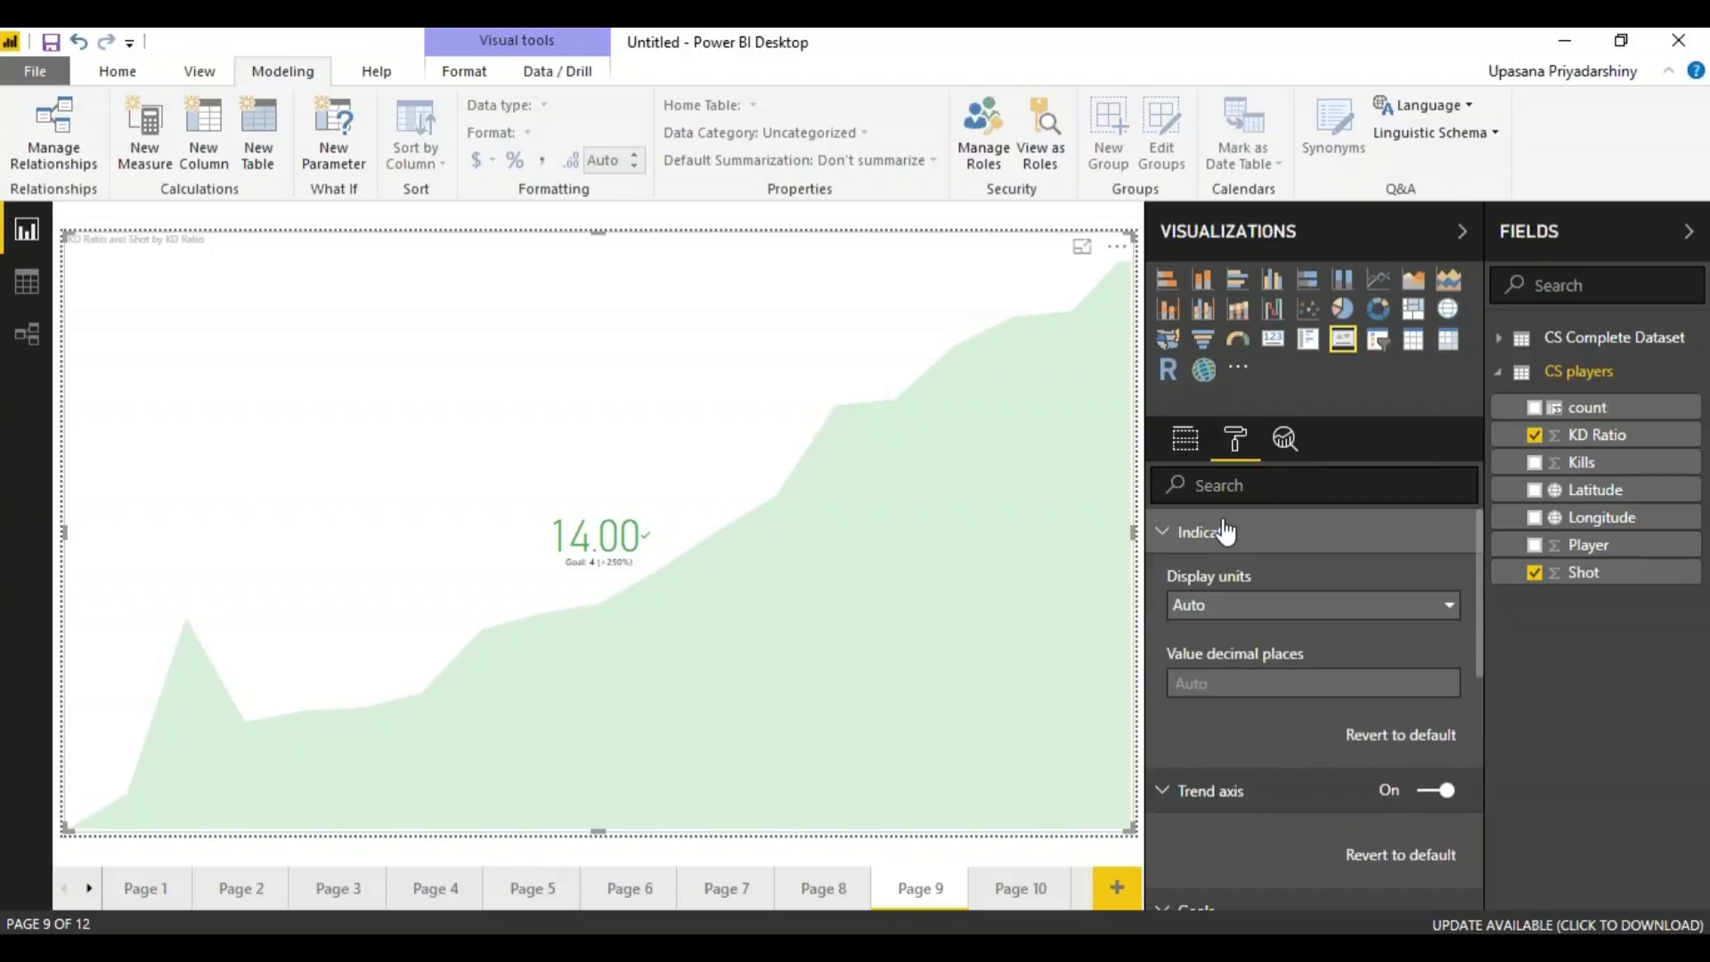
click(1194, 440)
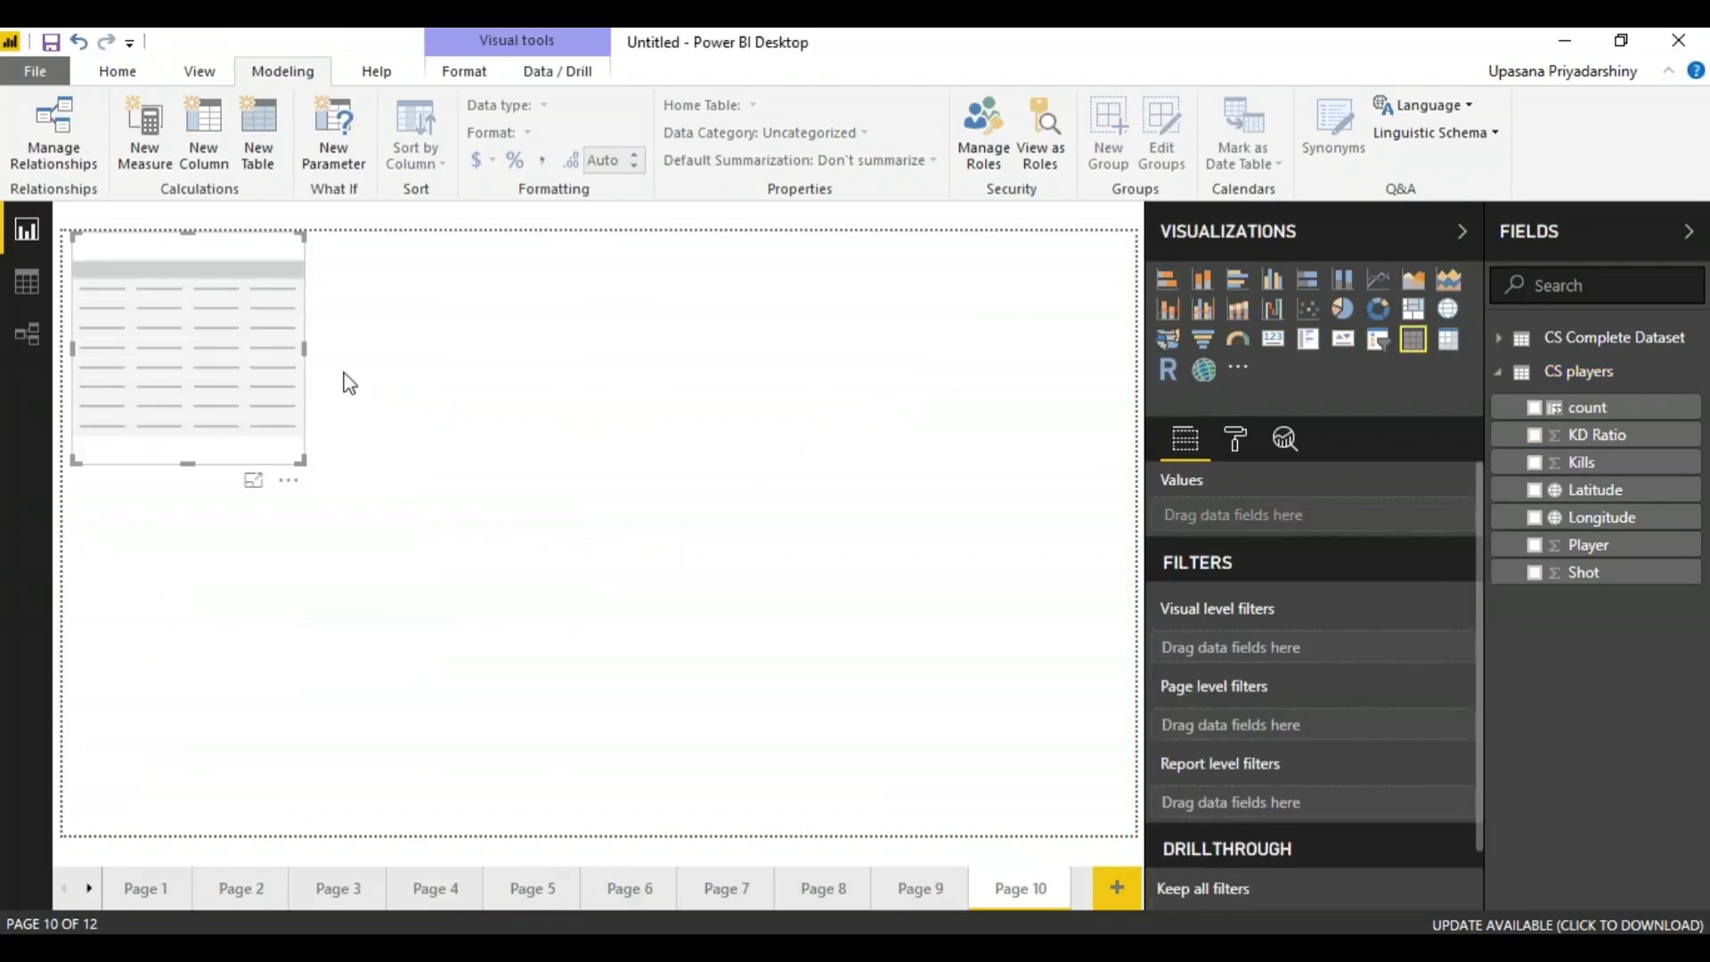
Step: Enlarge the table to the left half and add Players, weapon, weapon_type, bomb_planted and round
drag(310, 463, 557, 905)
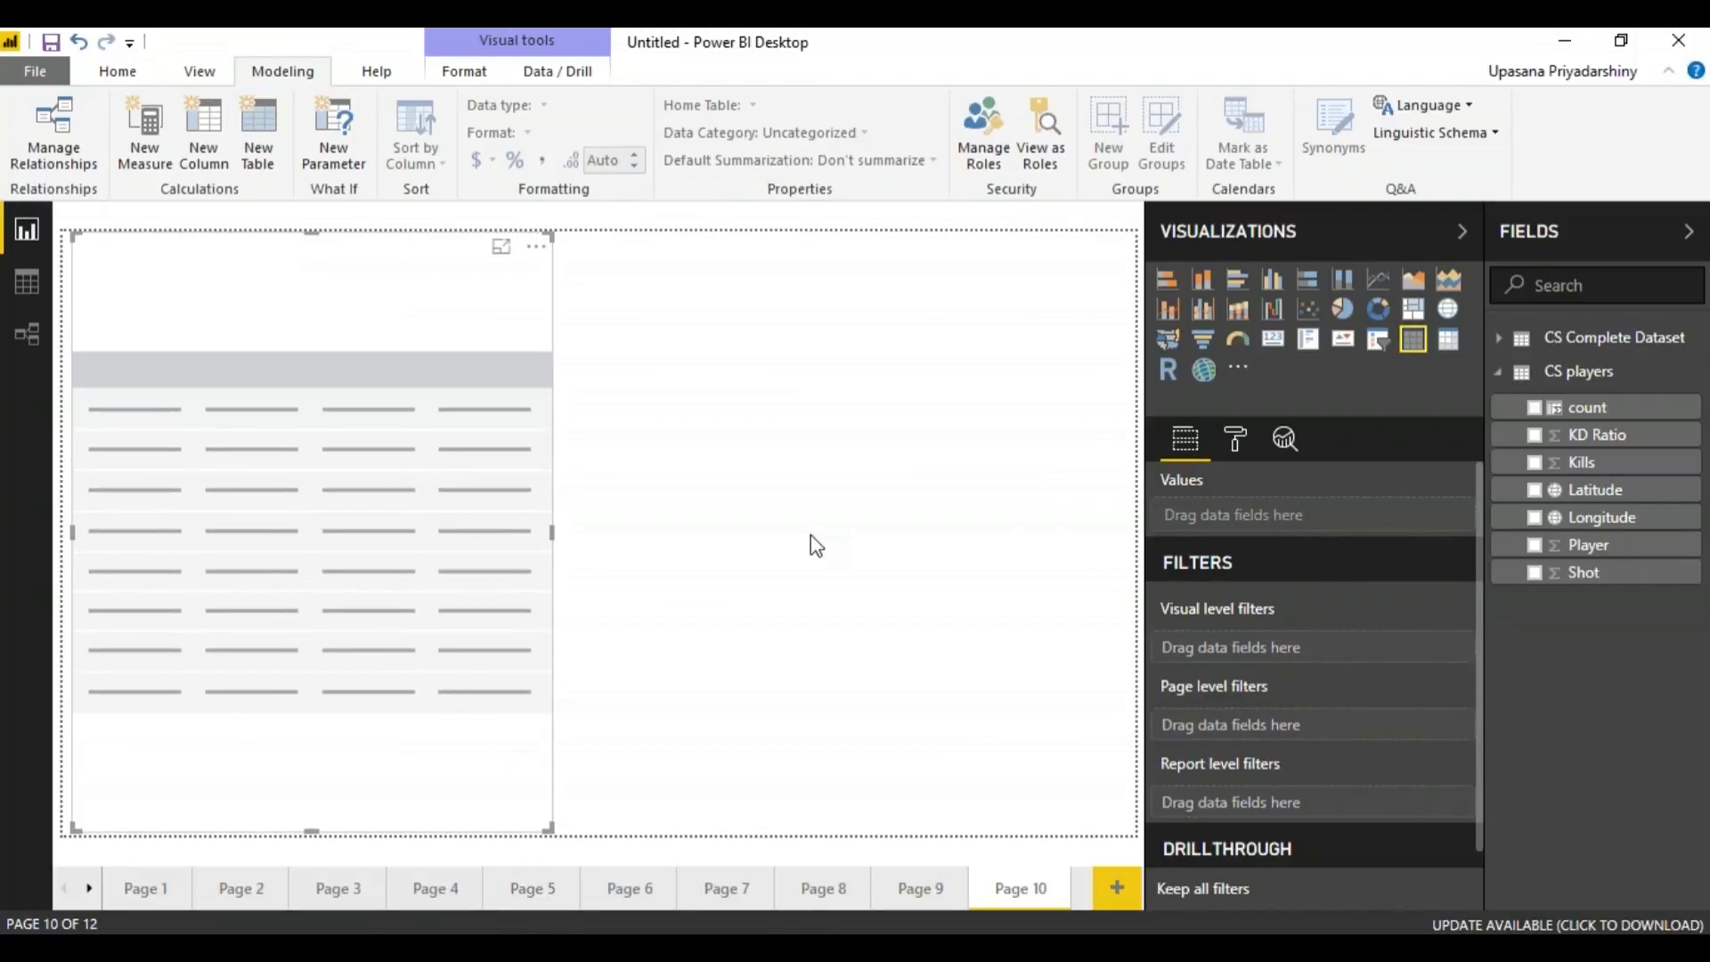
click(1509, 342)
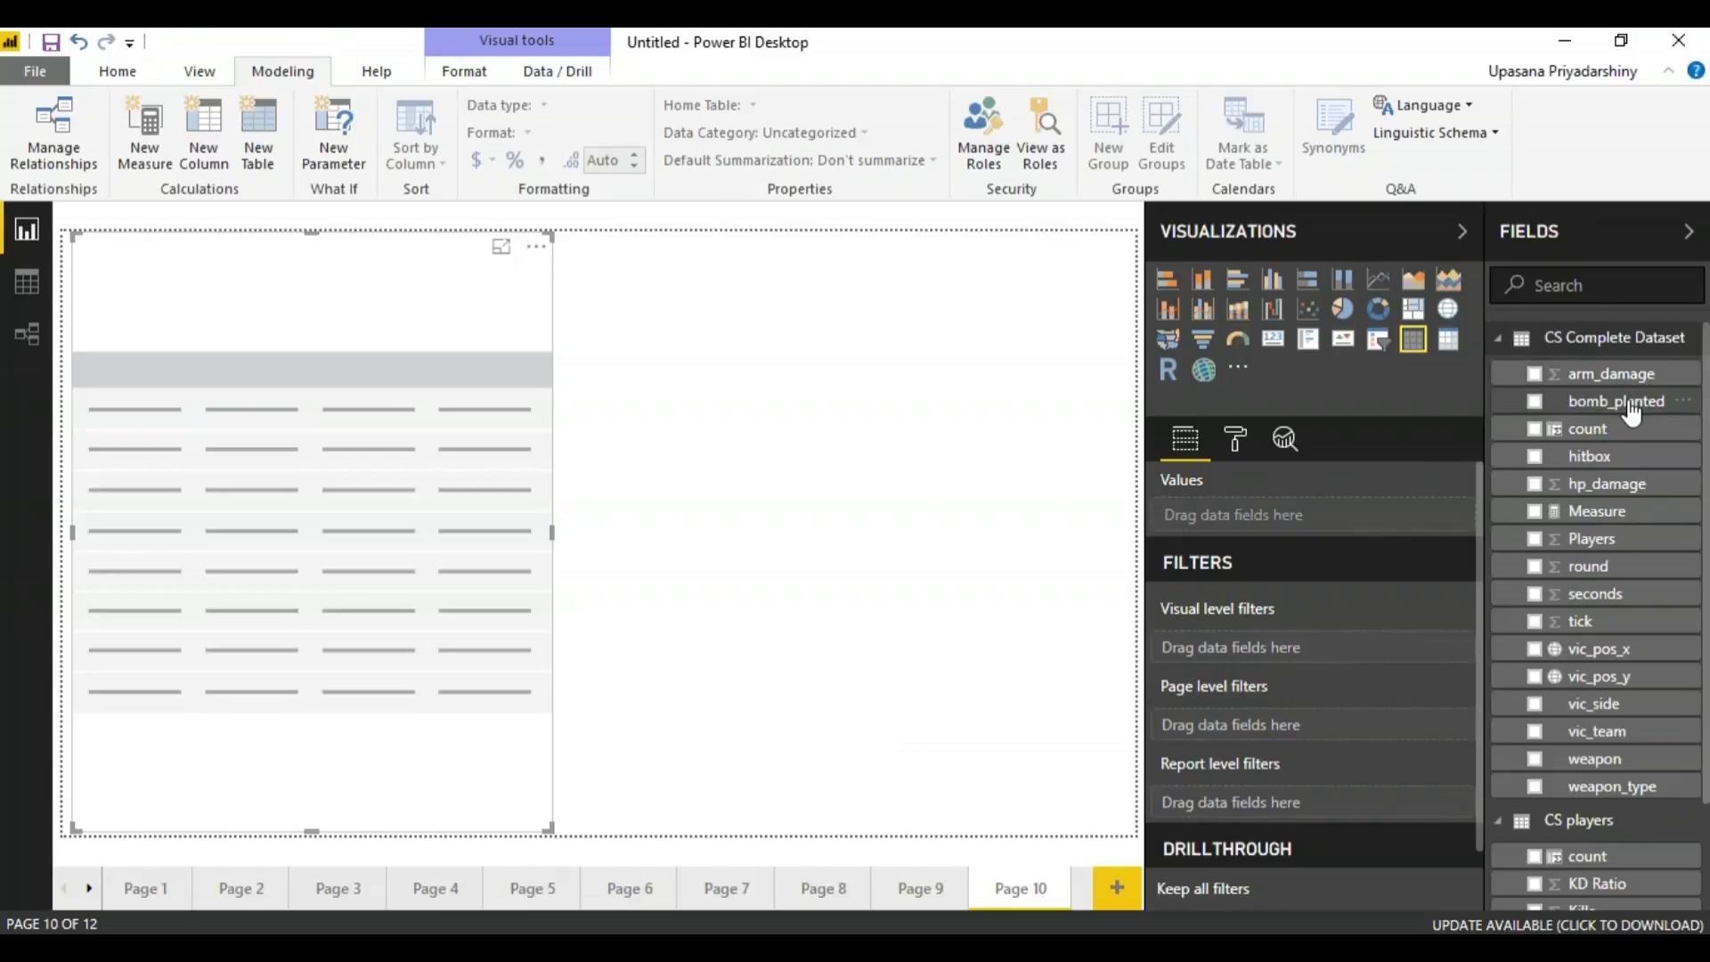
drag(1594, 538, 302, 478)
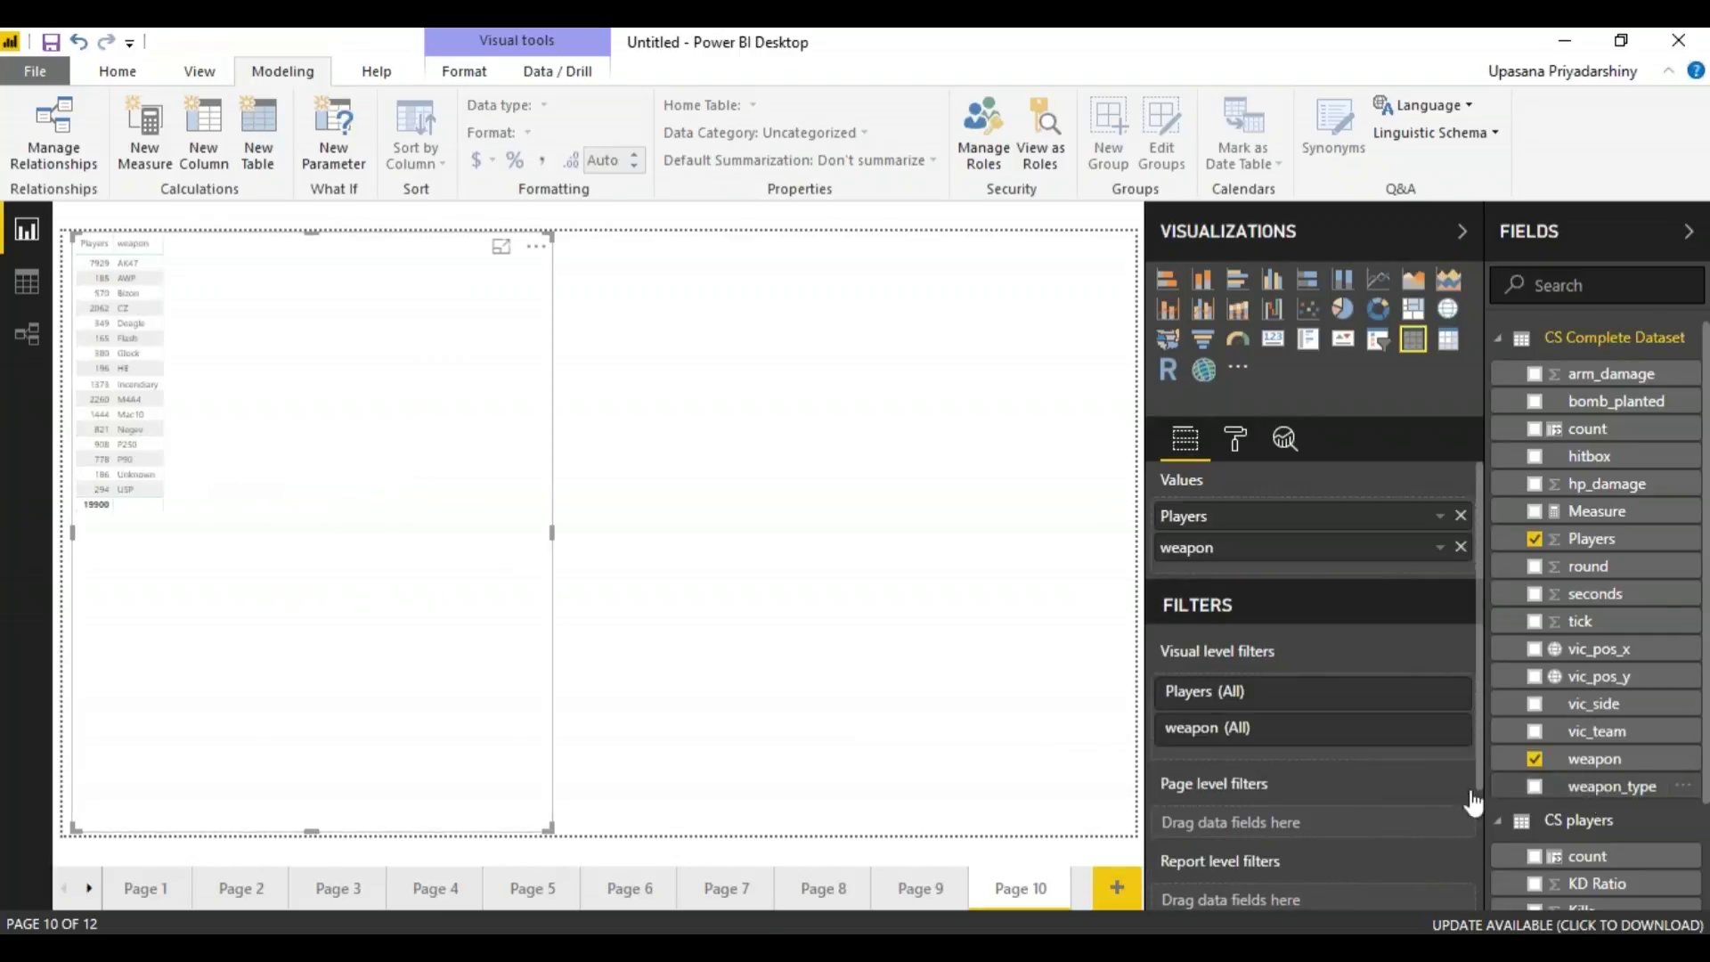
drag(1471, 803, 178, 374)
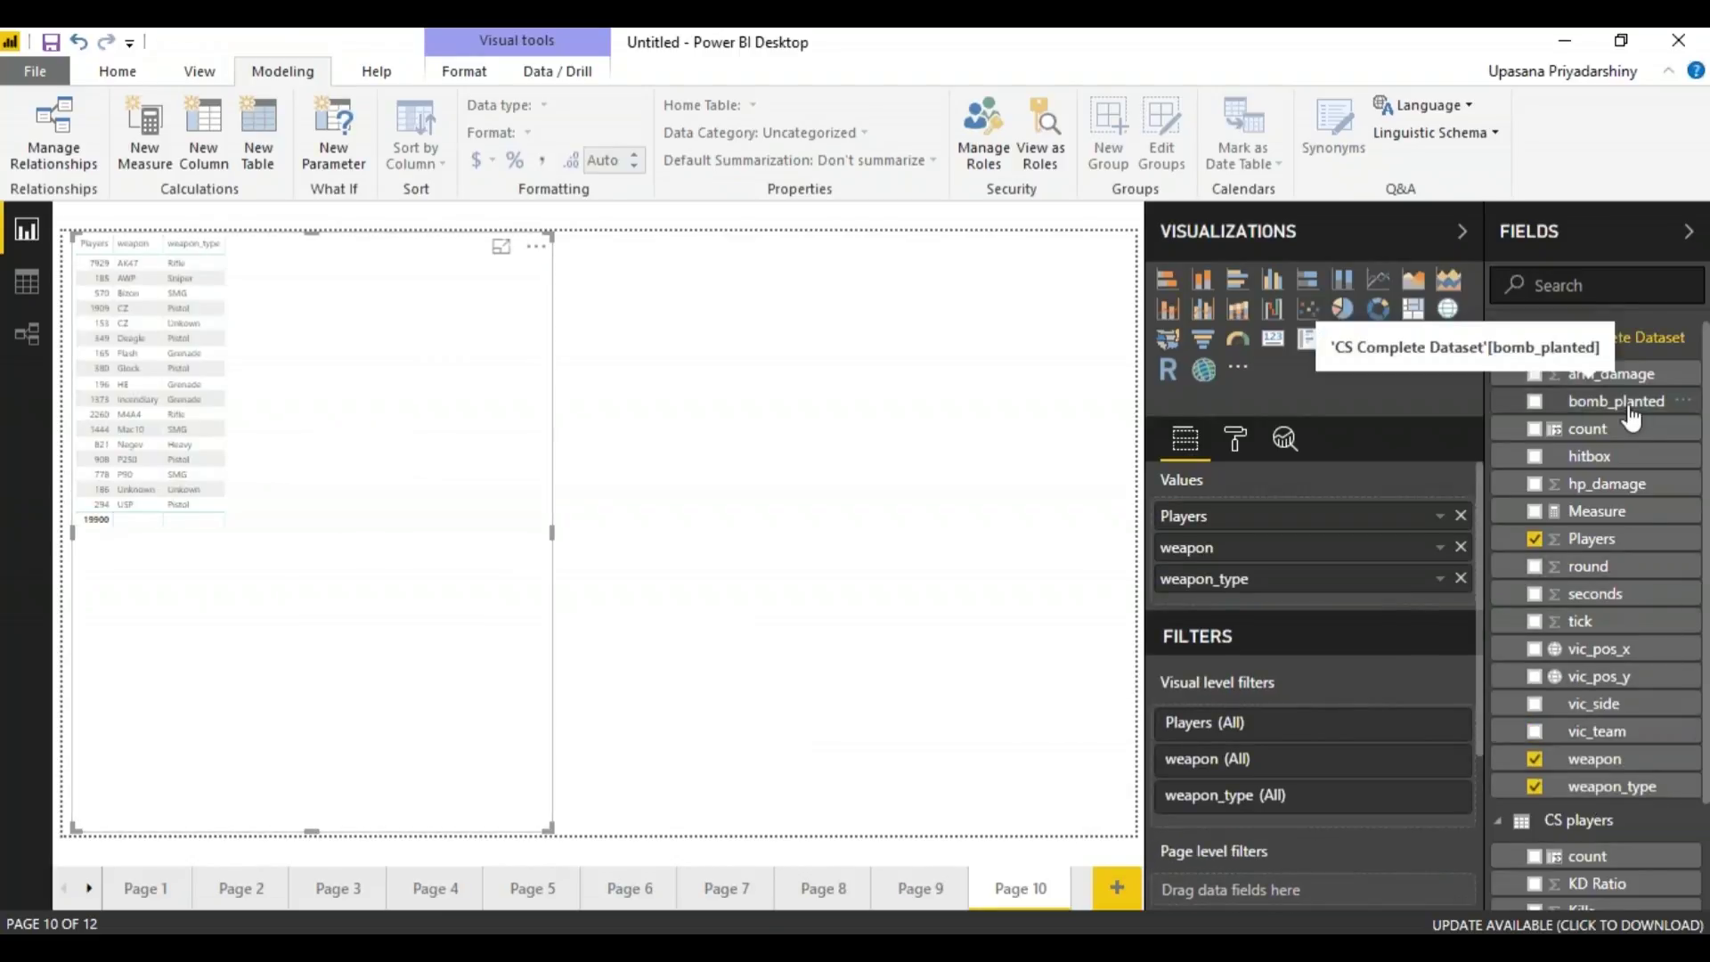
drag(1629, 417, 356, 347)
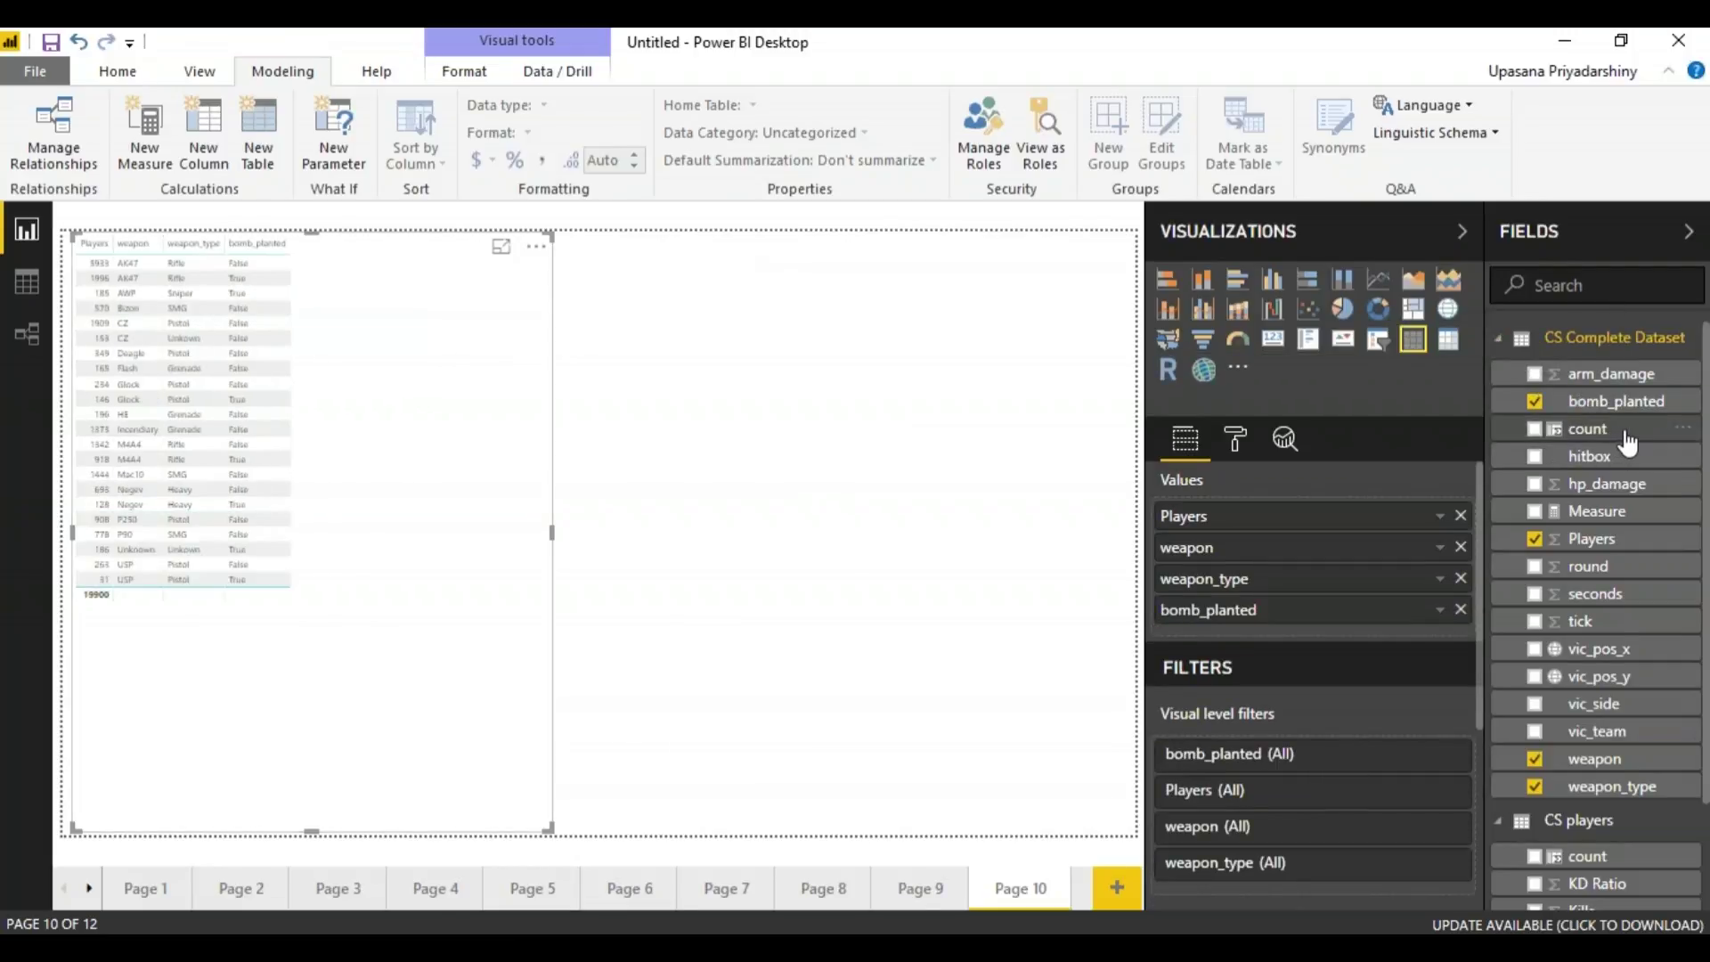
drag(1594, 566, 366, 744)
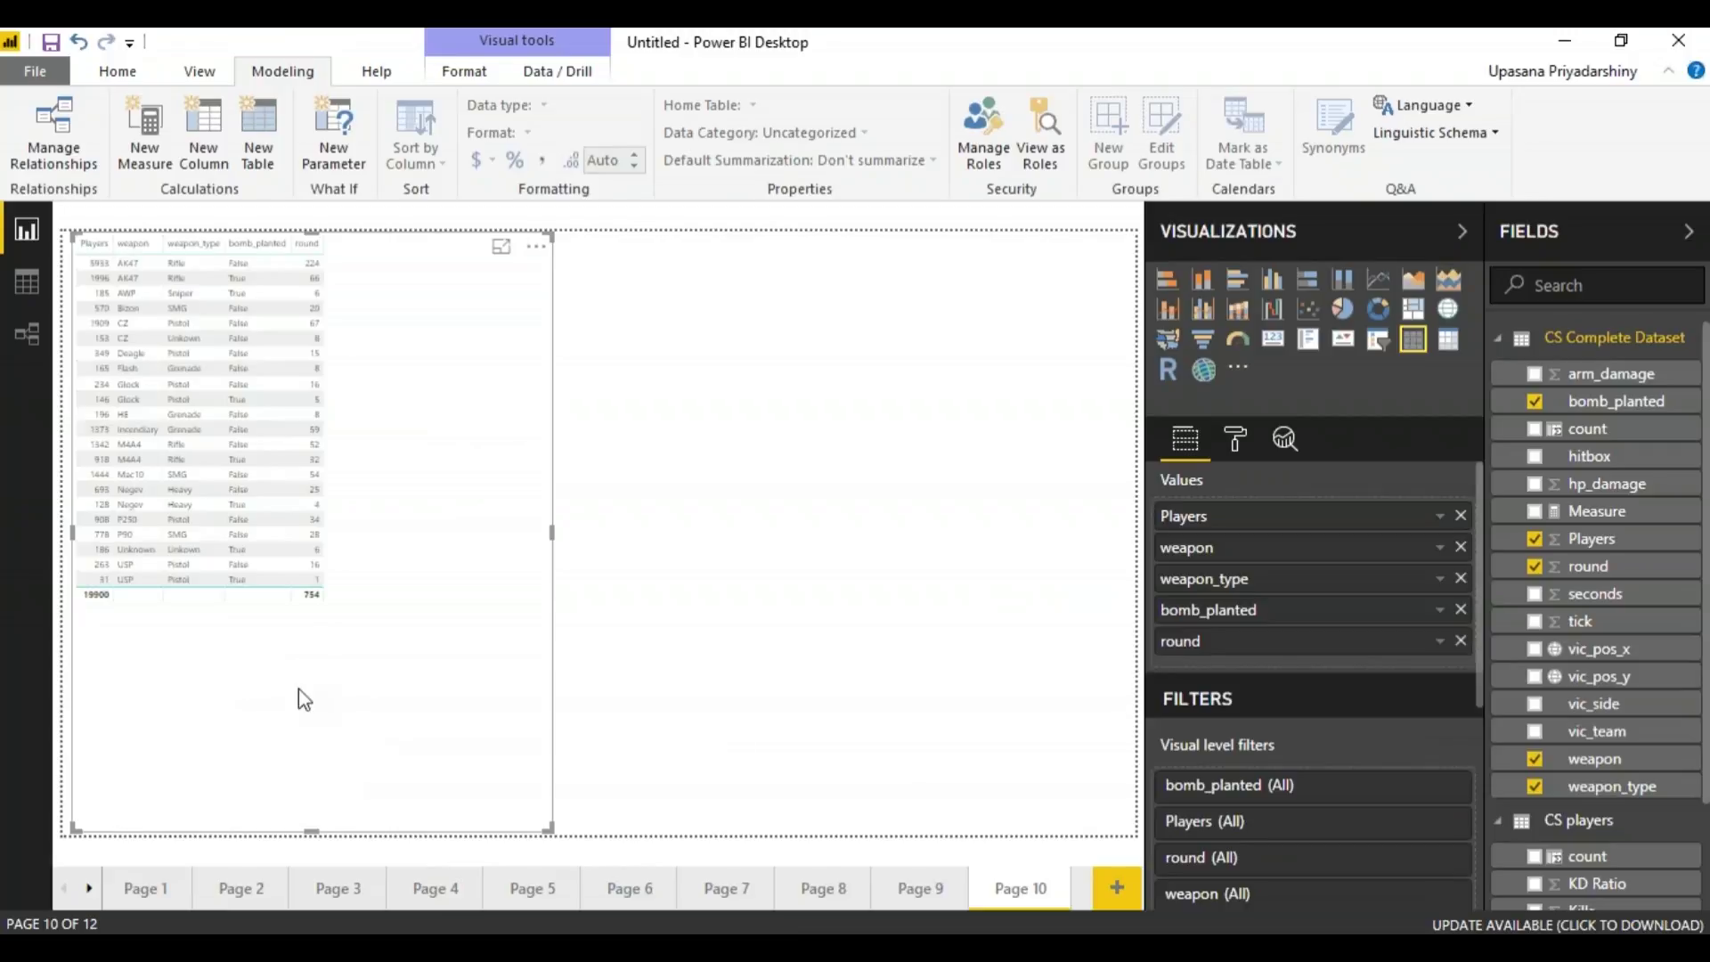
click(1059, 427)
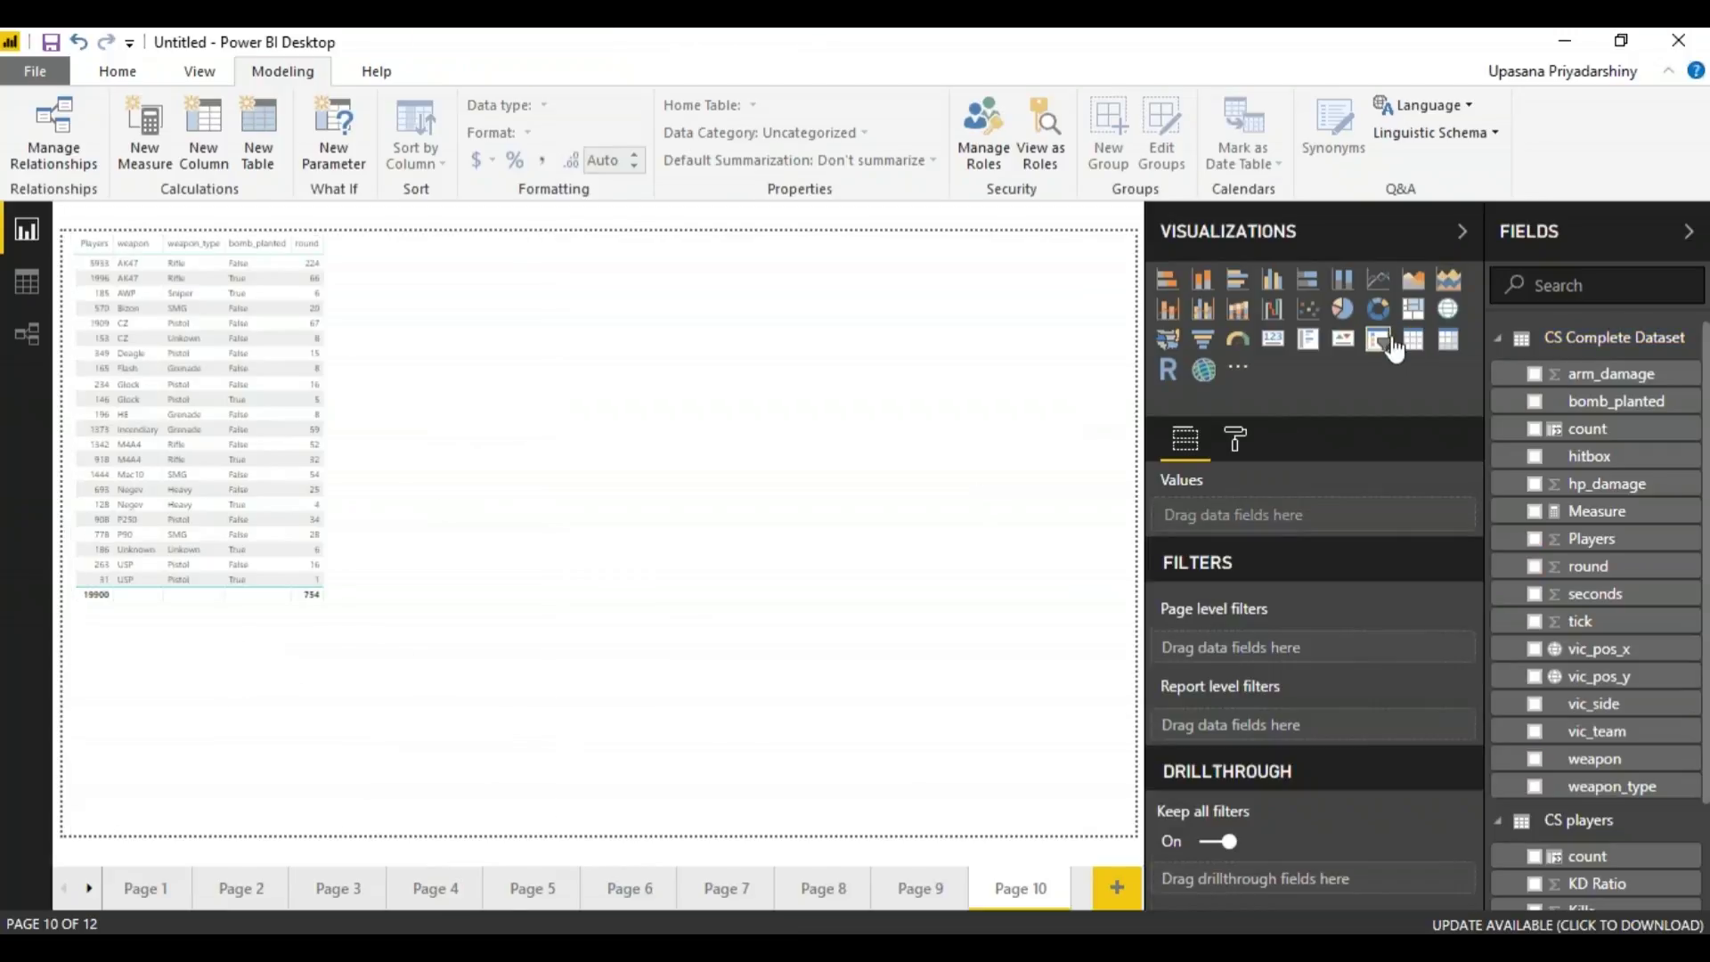
Step: Add a matrix with weapon as rows, weapon_type as columns, and count as values
click(1449, 347)
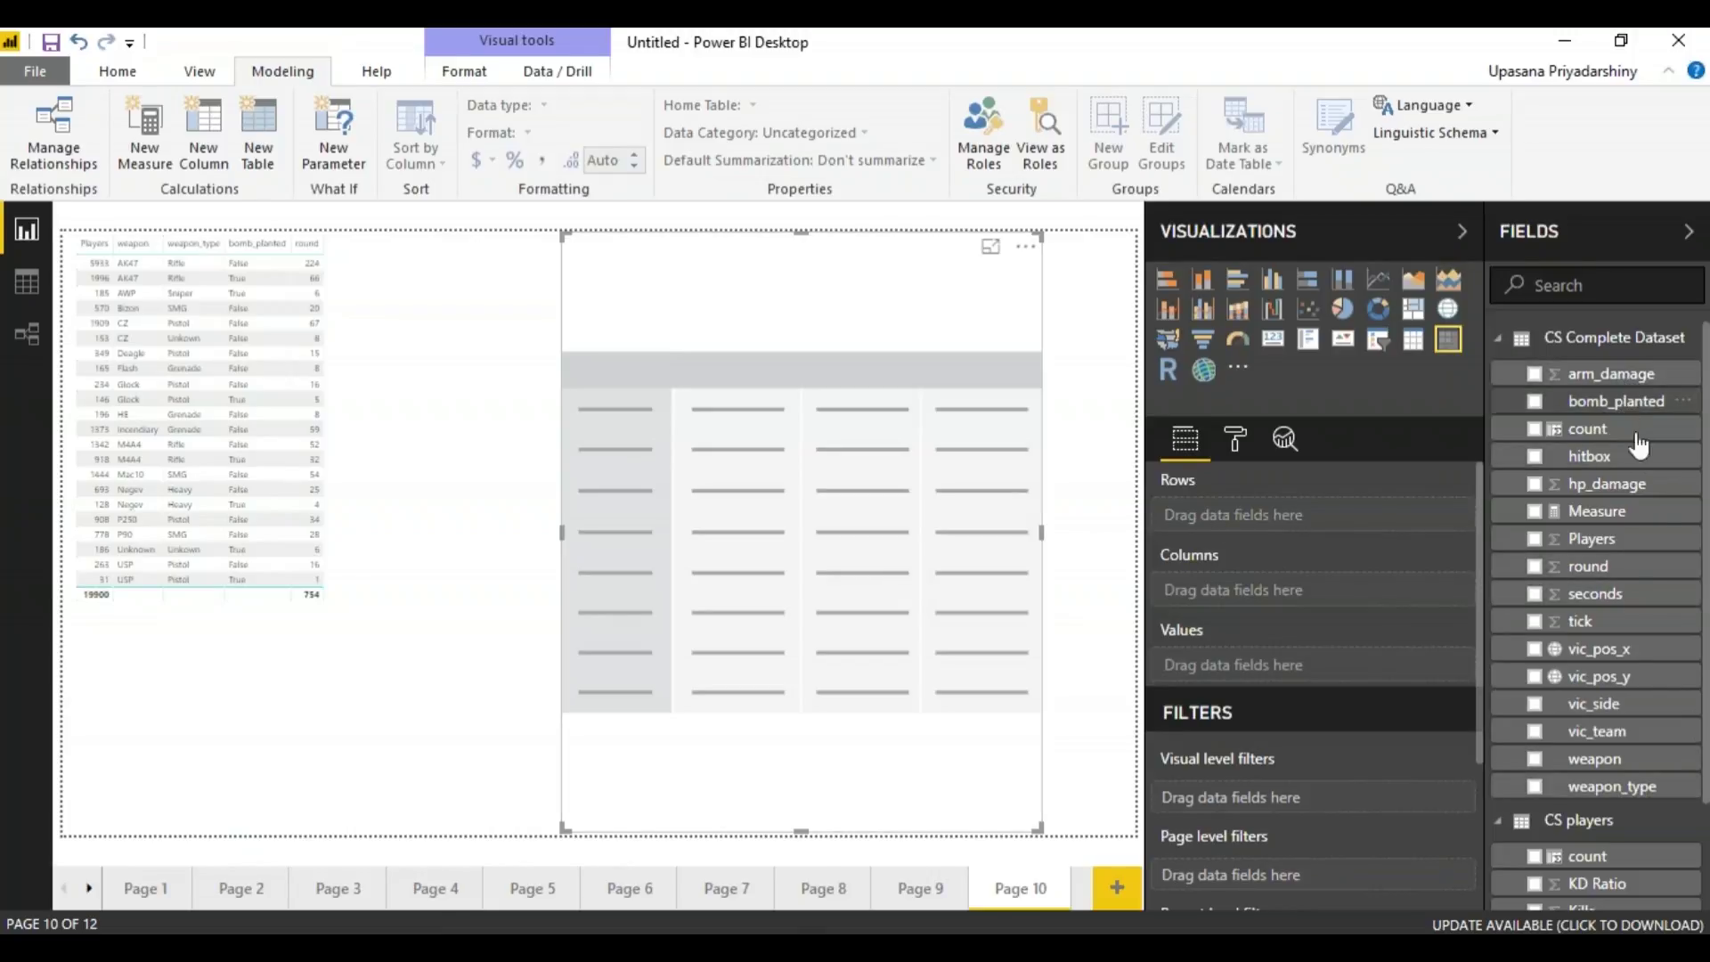
drag(1629, 759, 1309, 516)
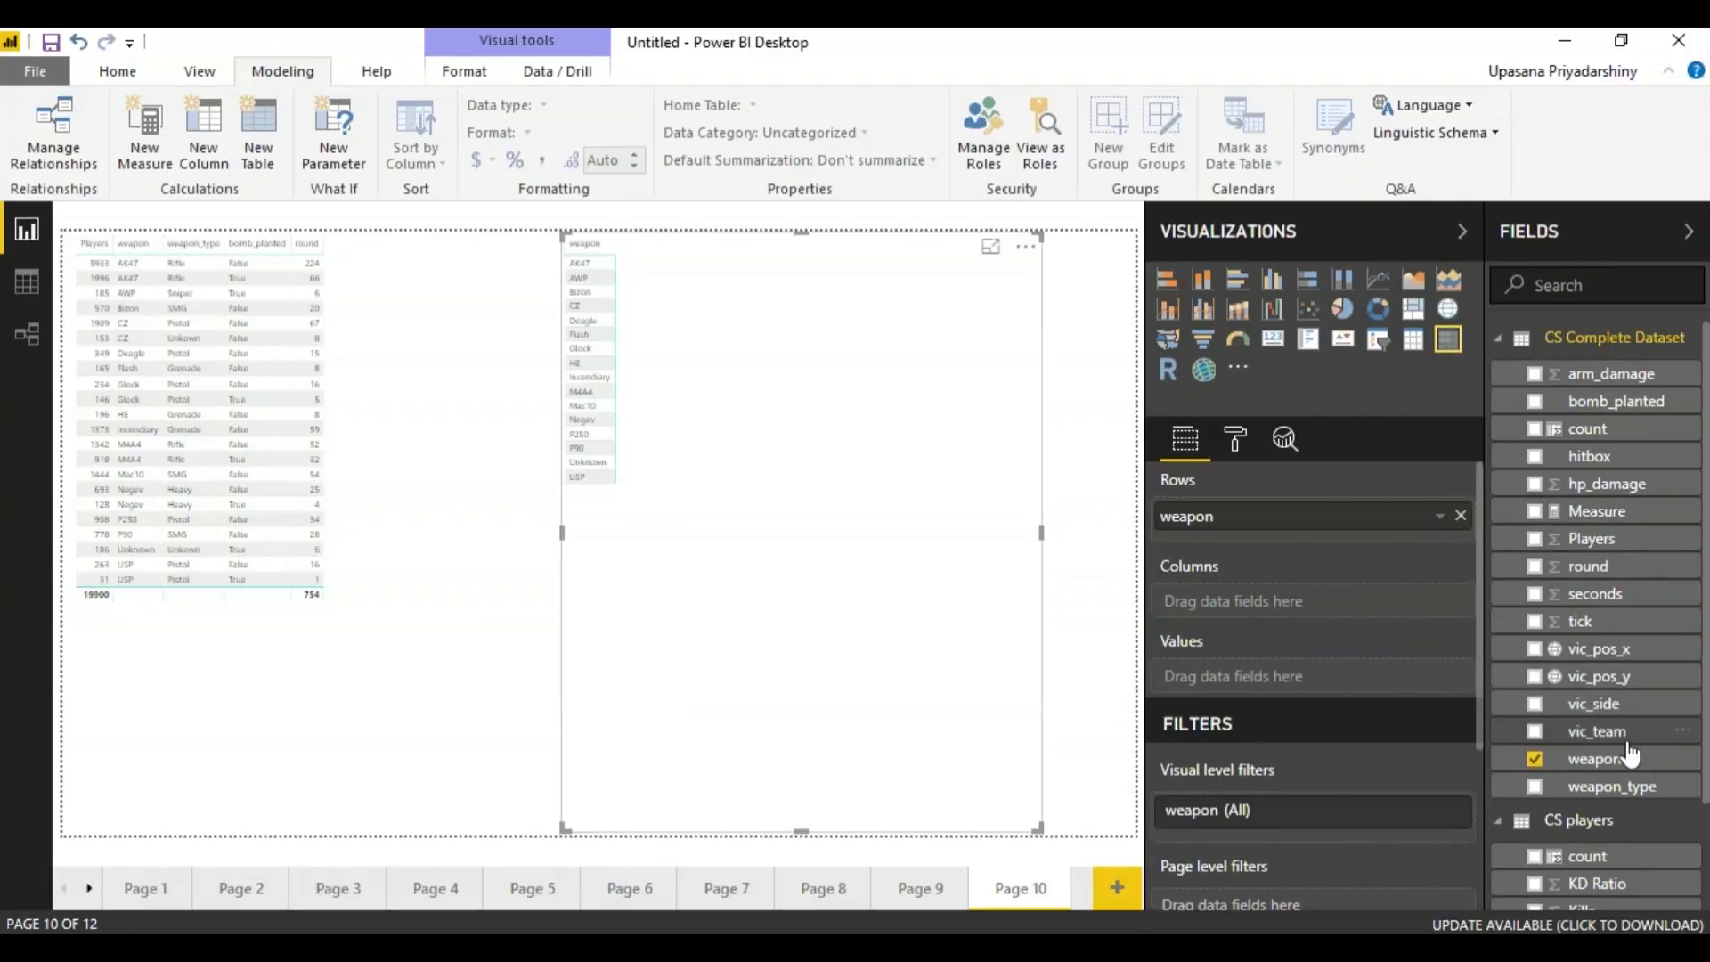
drag(1612, 786, 1213, 614)
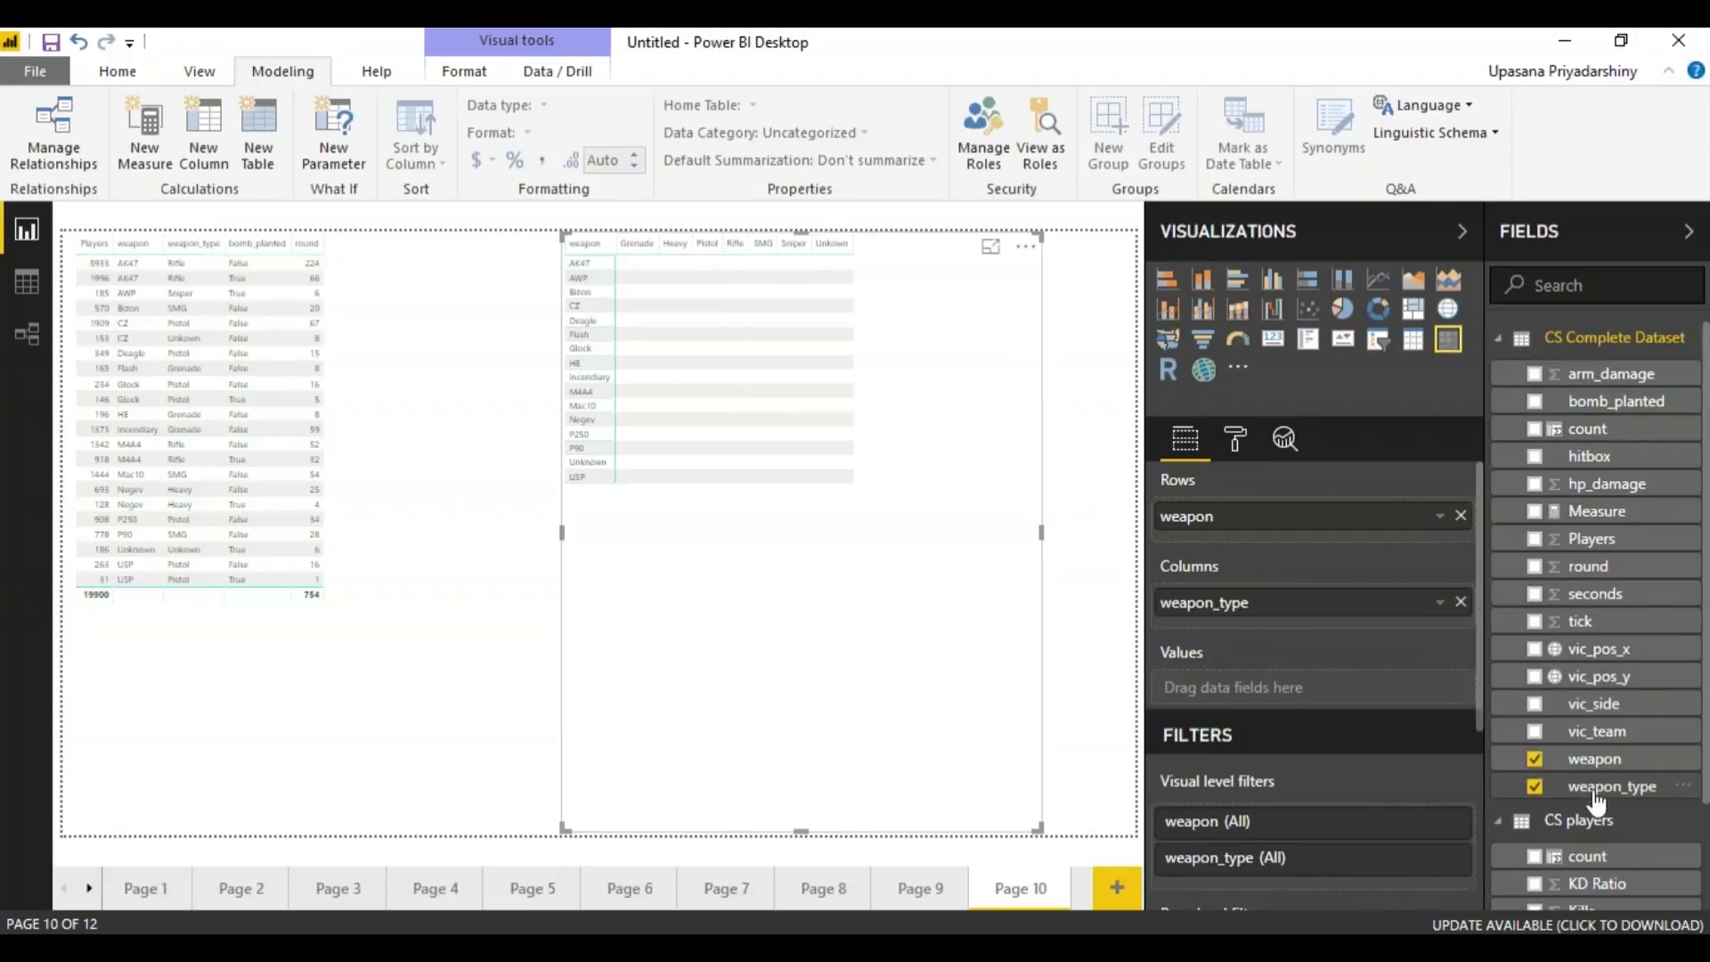
drag(1633, 431, 1335, 690)
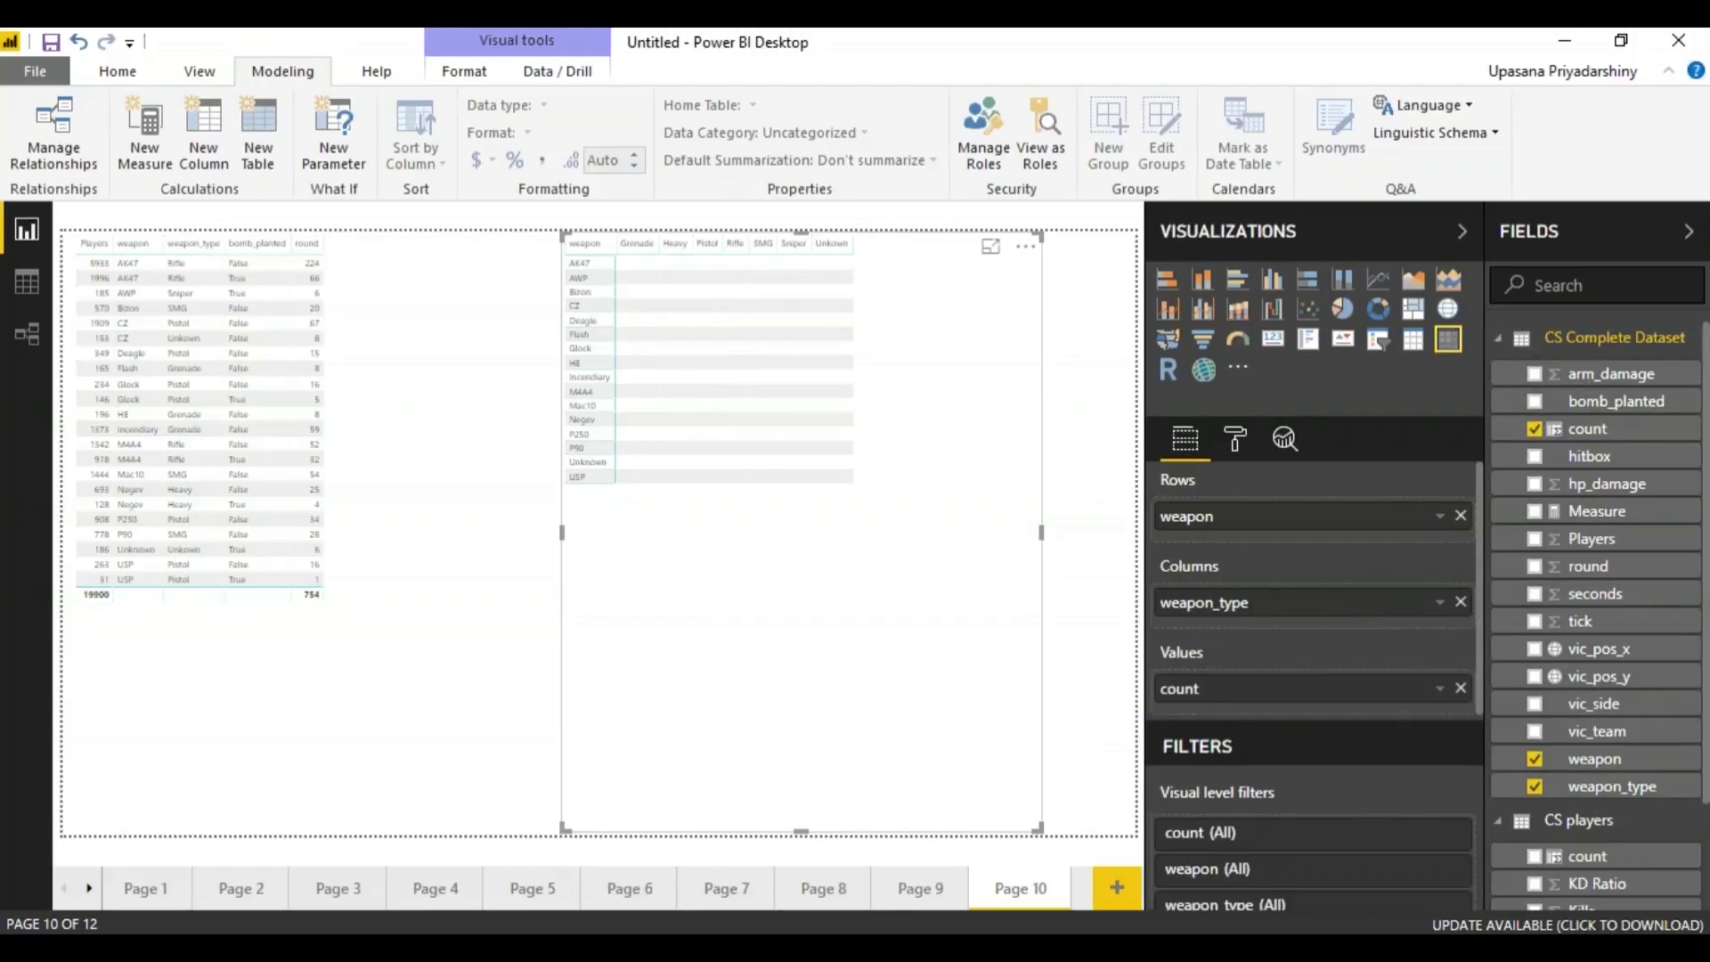